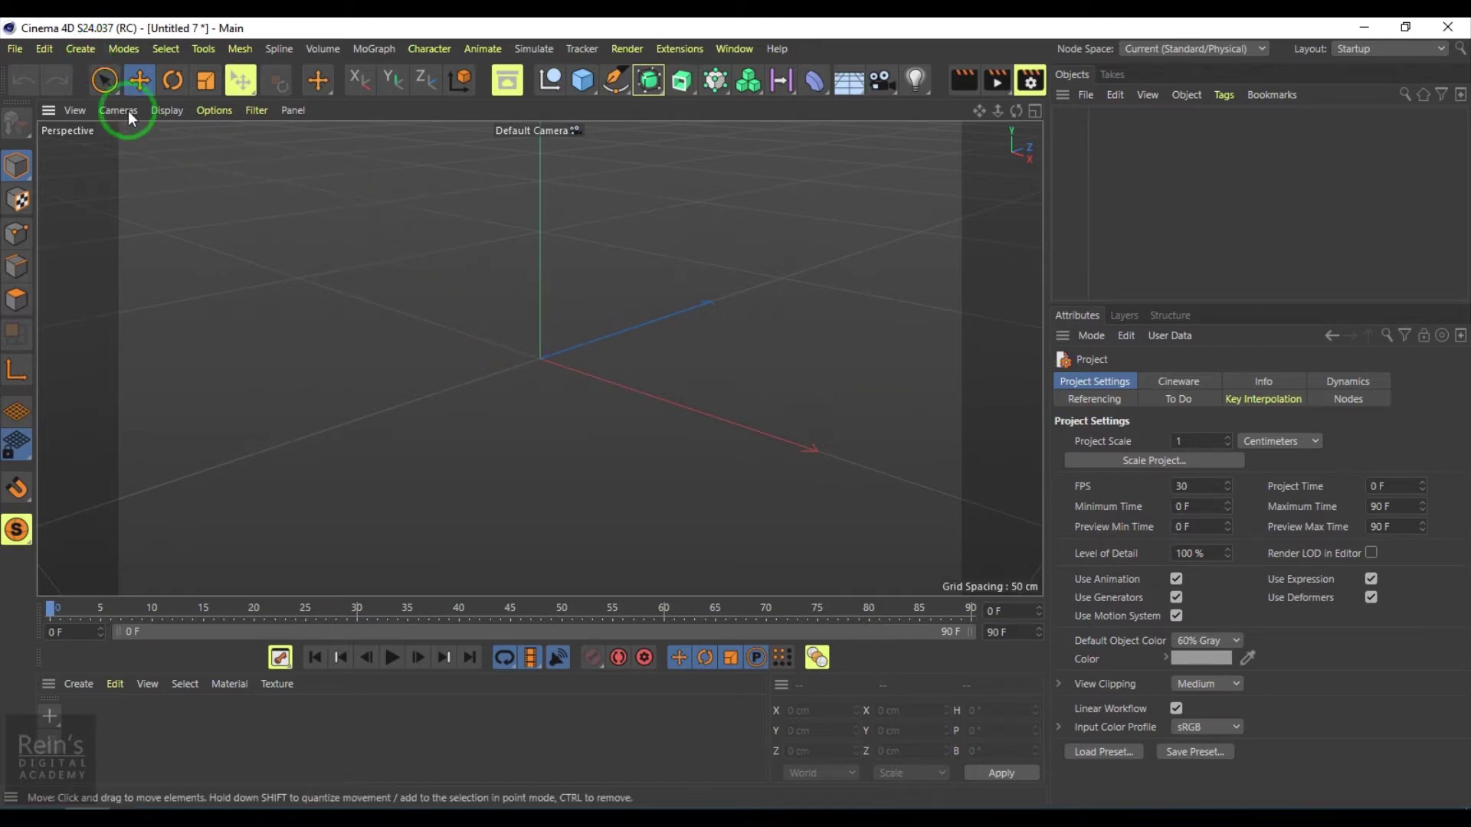
Step: Add a 3D Text object reading 'Text' to the scene and orbit around it
click(92, 48)
mouse_move(117, 109)
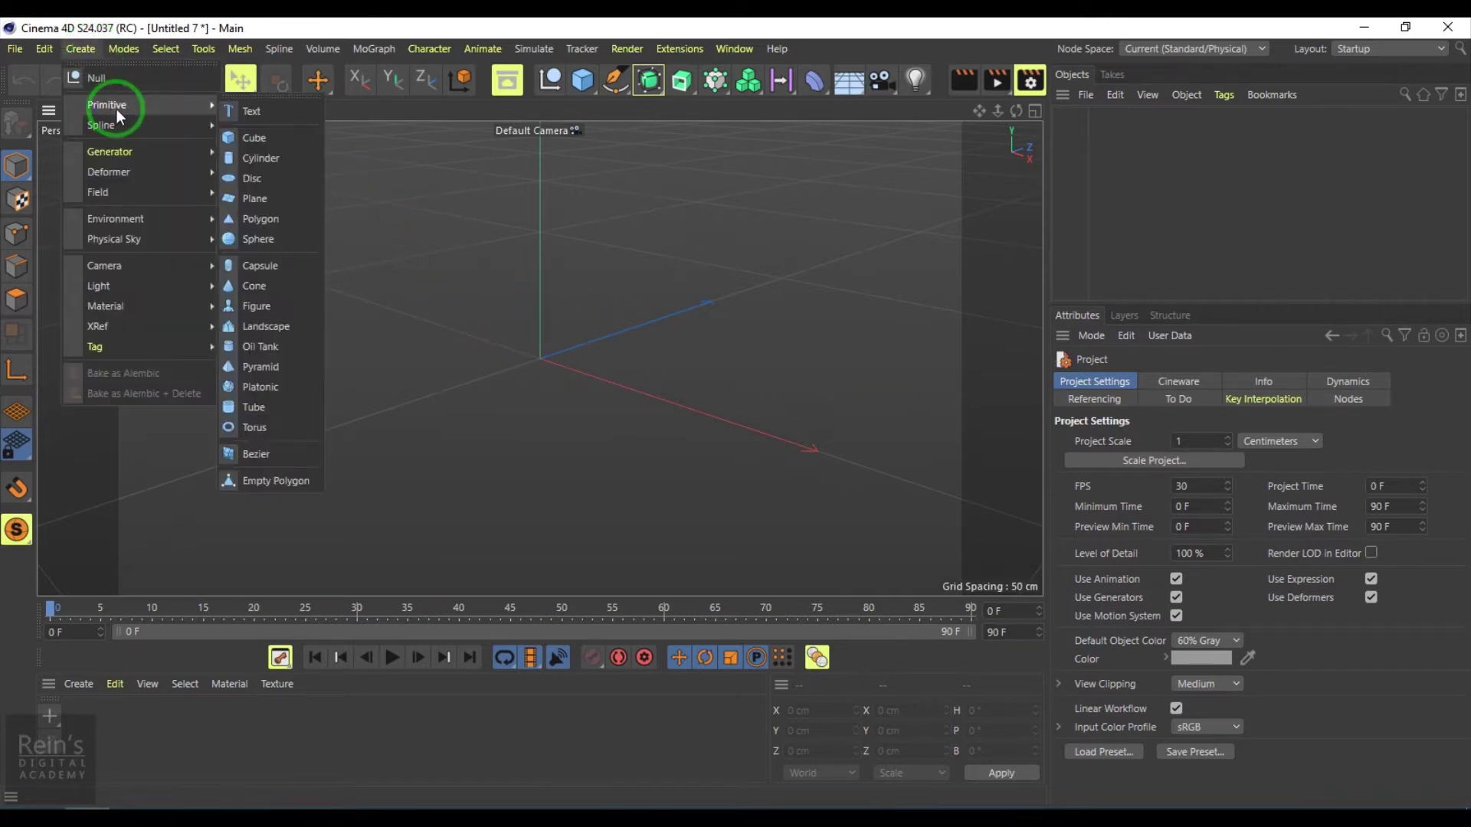
click(277, 112)
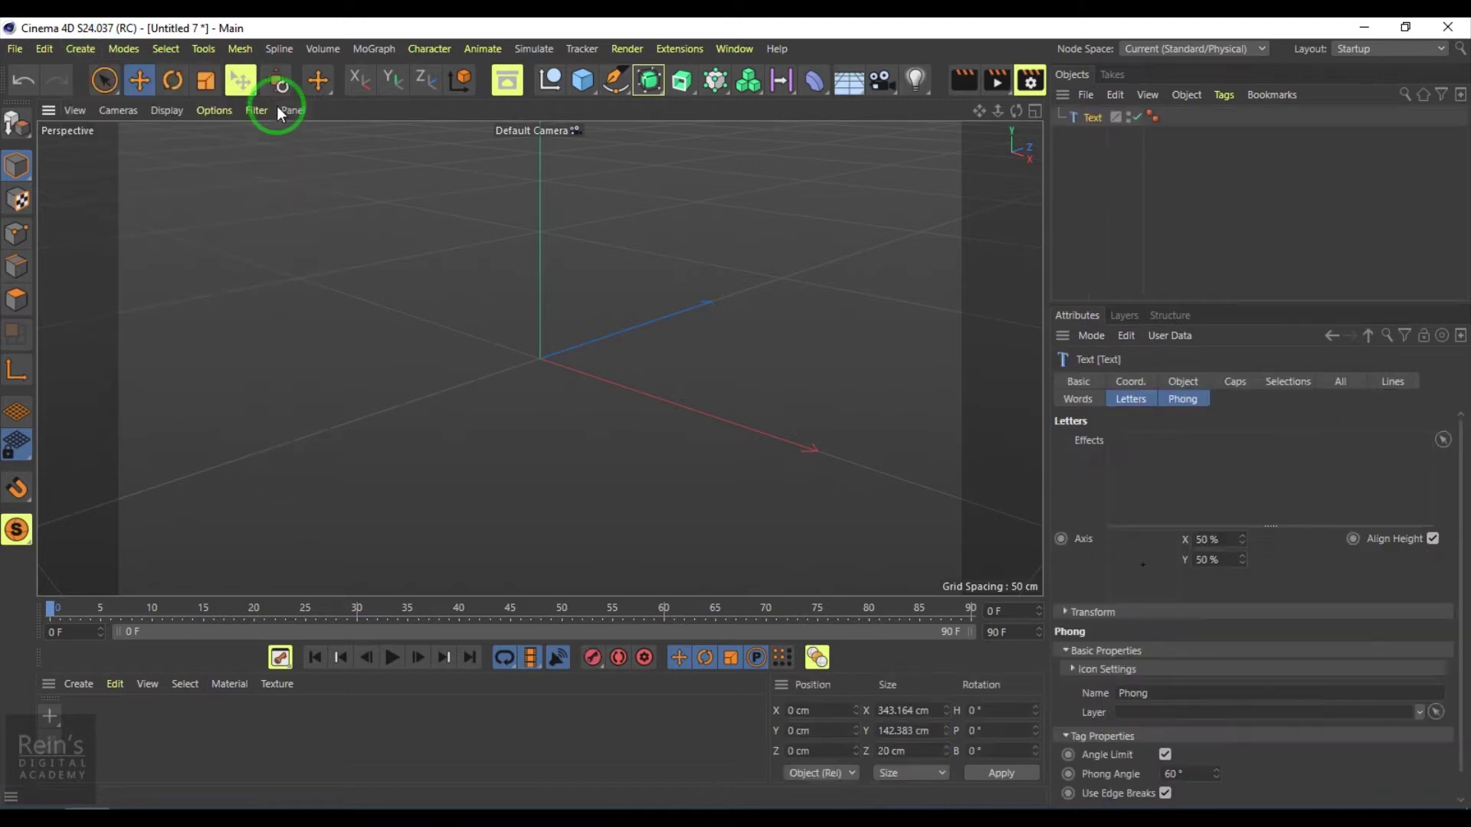
alt+drag(389, 385, 743, 486)
Step: Show the Text object's Object properties and select its existing 'Text' content
click(1089, 522)
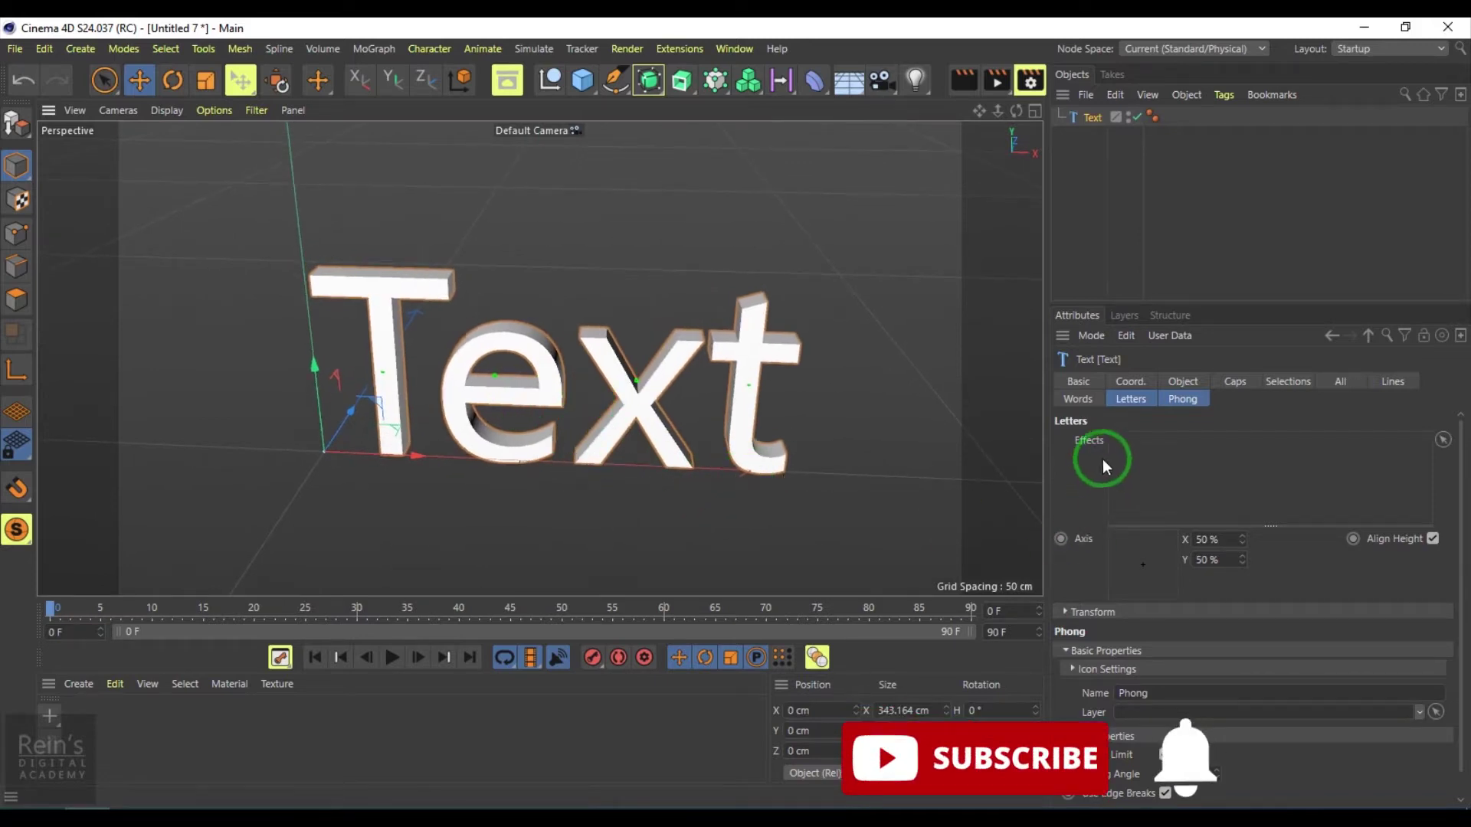
click(1080, 383)
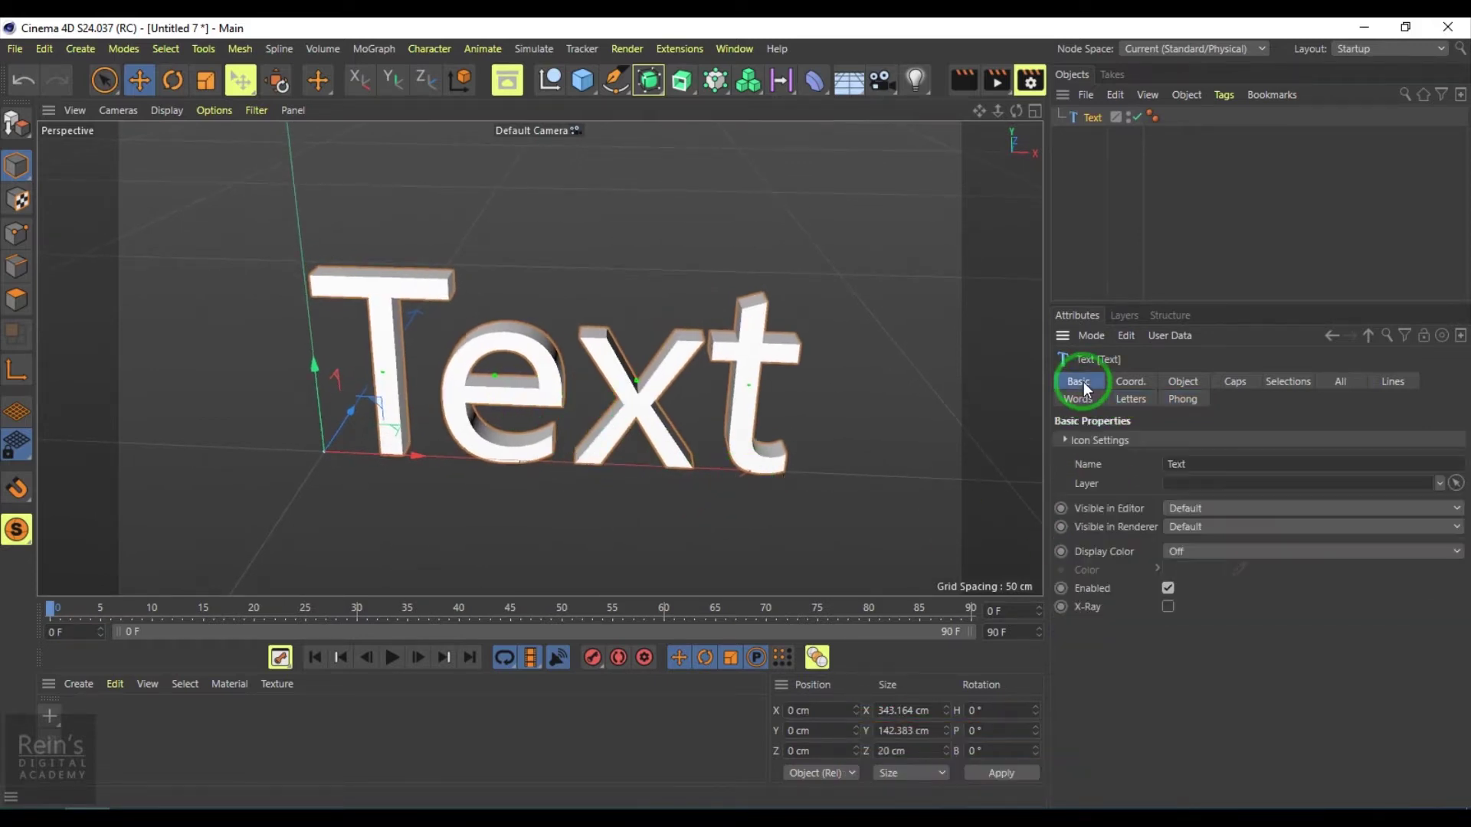
click(1129, 381)
click(1179, 382)
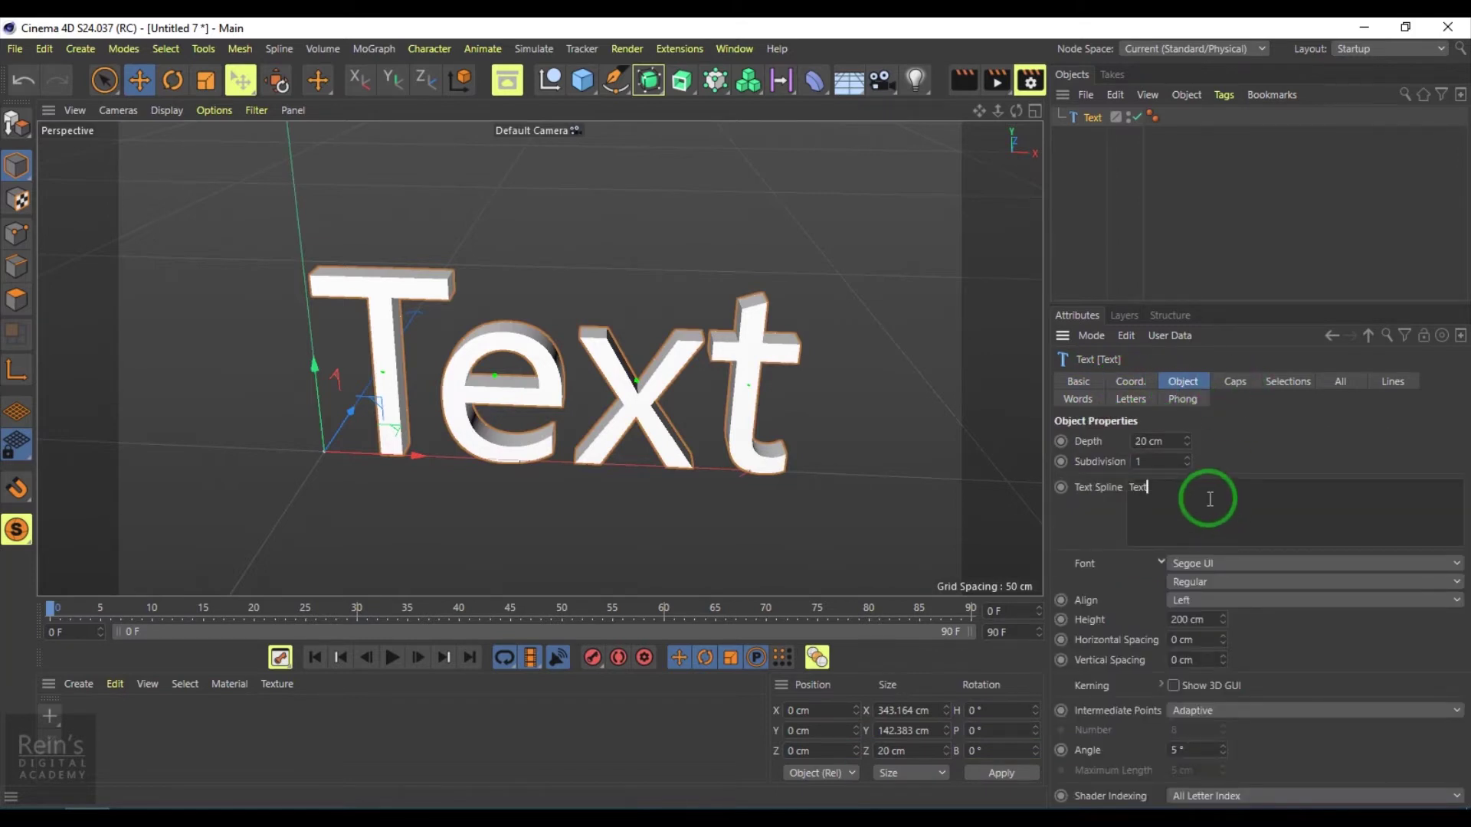
key(ctrl+a)
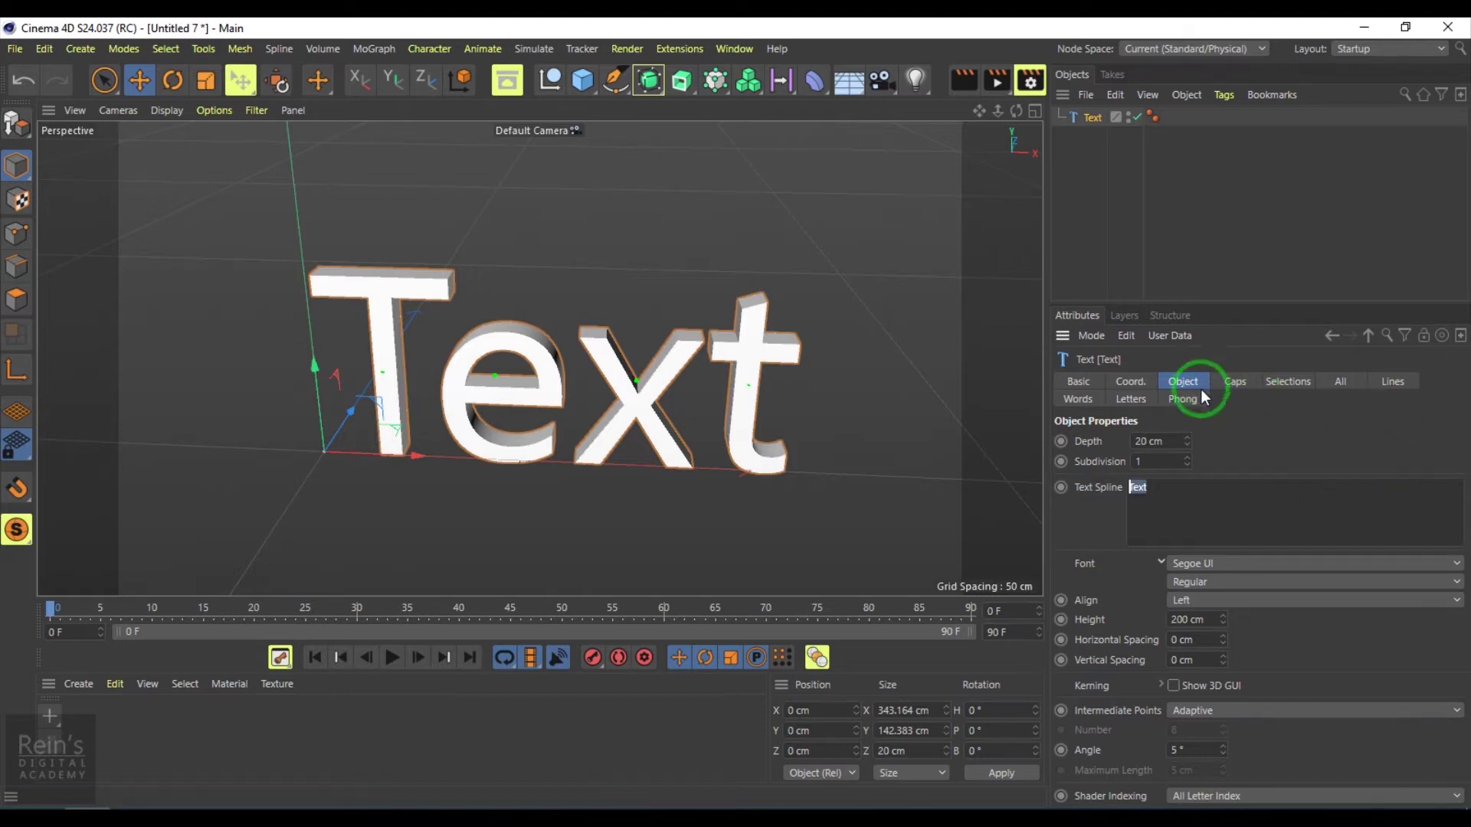
Step: Replace the text content with REINS and commit it
text(REINS)
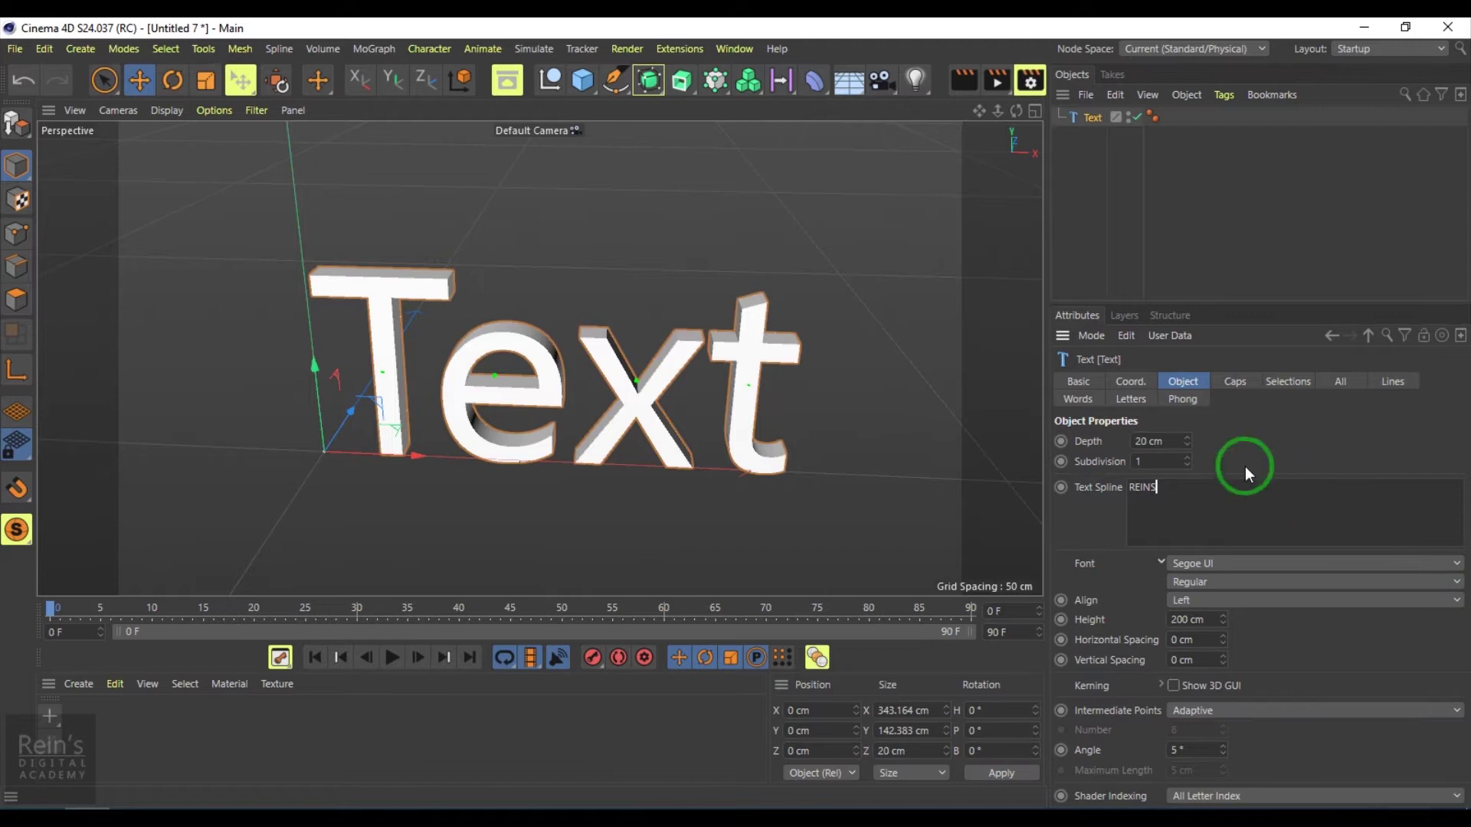
click(1168, 443)
click(745, 483)
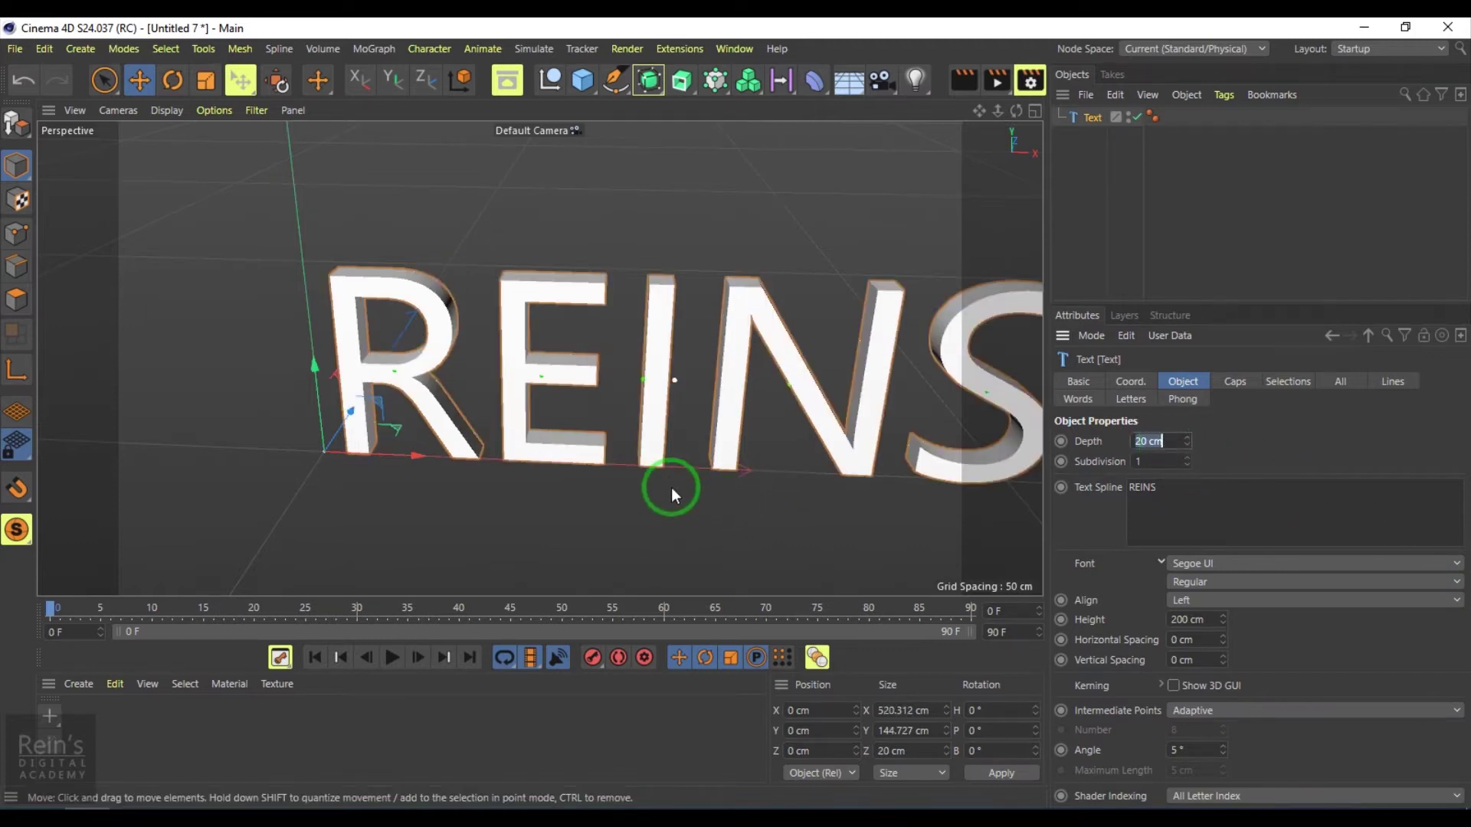
scroll(674, 487, down, 3)
Step: Orbit and zoom in on REINS to see the whole word and its letter sides
alt+middle_drag(679, 458, 594, 481)
scroll(594, 481, up, 1)
alt+drag(605, 507, 584, 459)
click(1161, 460)
click(1164, 441)
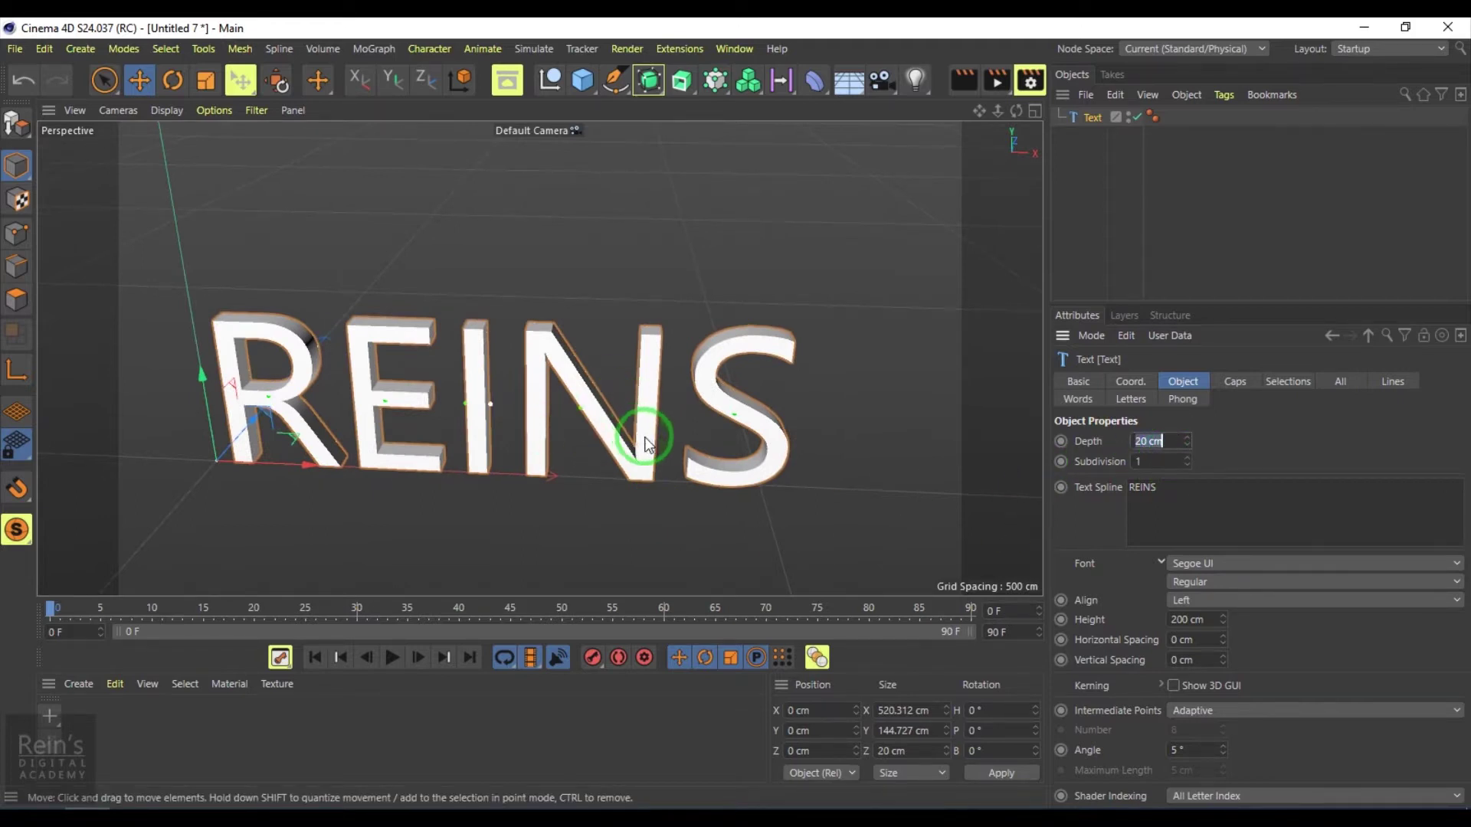
alt+right_drag(646, 444, 622, 413)
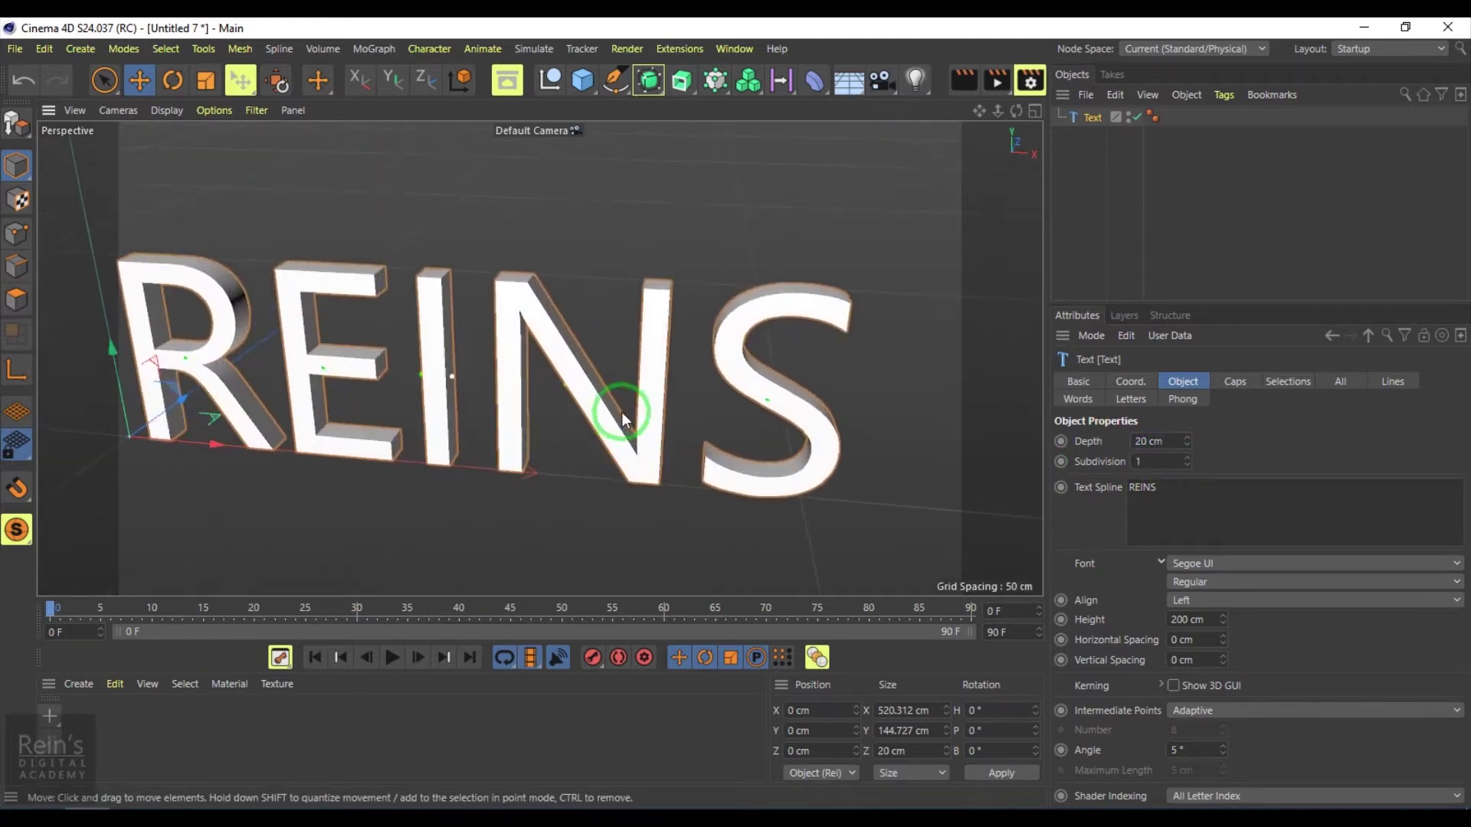
alt+drag(622, 413, 673, 406)
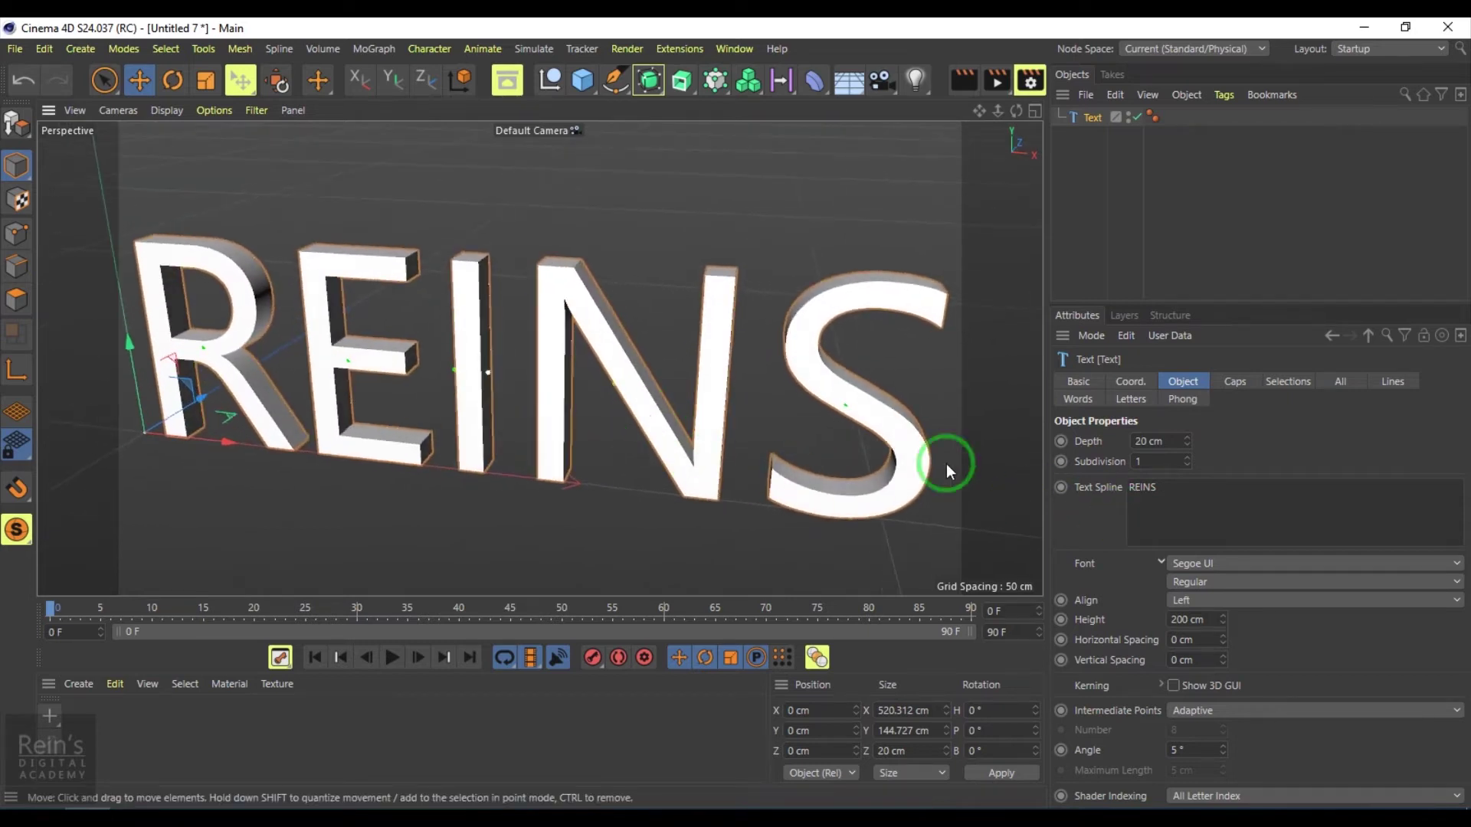
Step: Switch the viewport display to Gouraud Shading (Lines) to show wireframe over the text
click(170, 109)
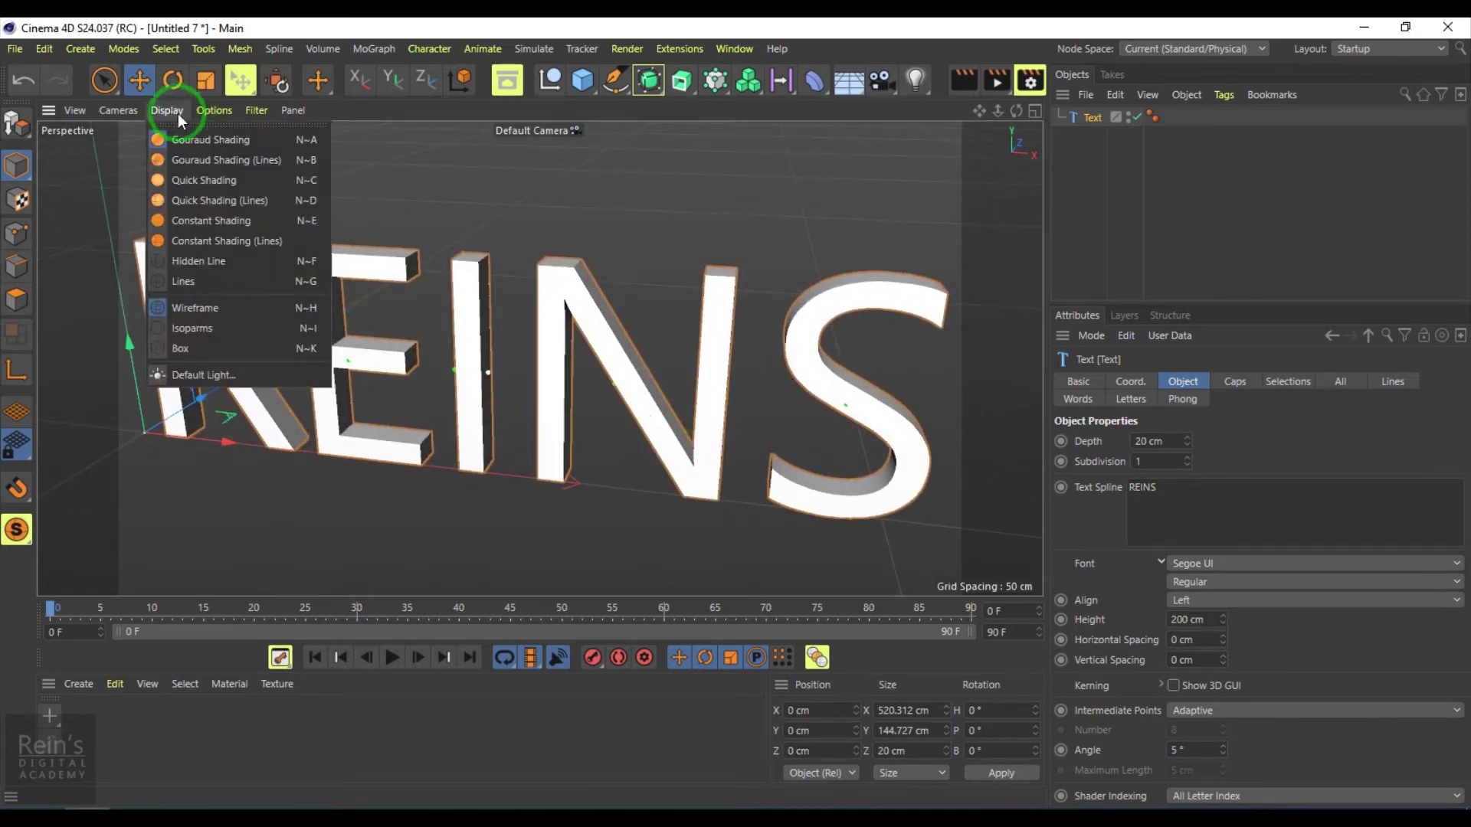
click(210, 159)
mouse_move(620, 387)
alt+mouse_down()
mouse_move(705, 437)
mouse_move(479, 456)
mouse_move(586, 468)
mouse_move(680, 437)
mouse_move(644, 384)
mouse_move(791, 378)
mouse_move(707, 409)
mouse_move(620, 252)
mouse_move(596, 365)
mouse_move(658, 342)
mouse_move(584, 339)
mouse_move(712, 328)
mouse_move(945, 513)
alt+mouse_up()
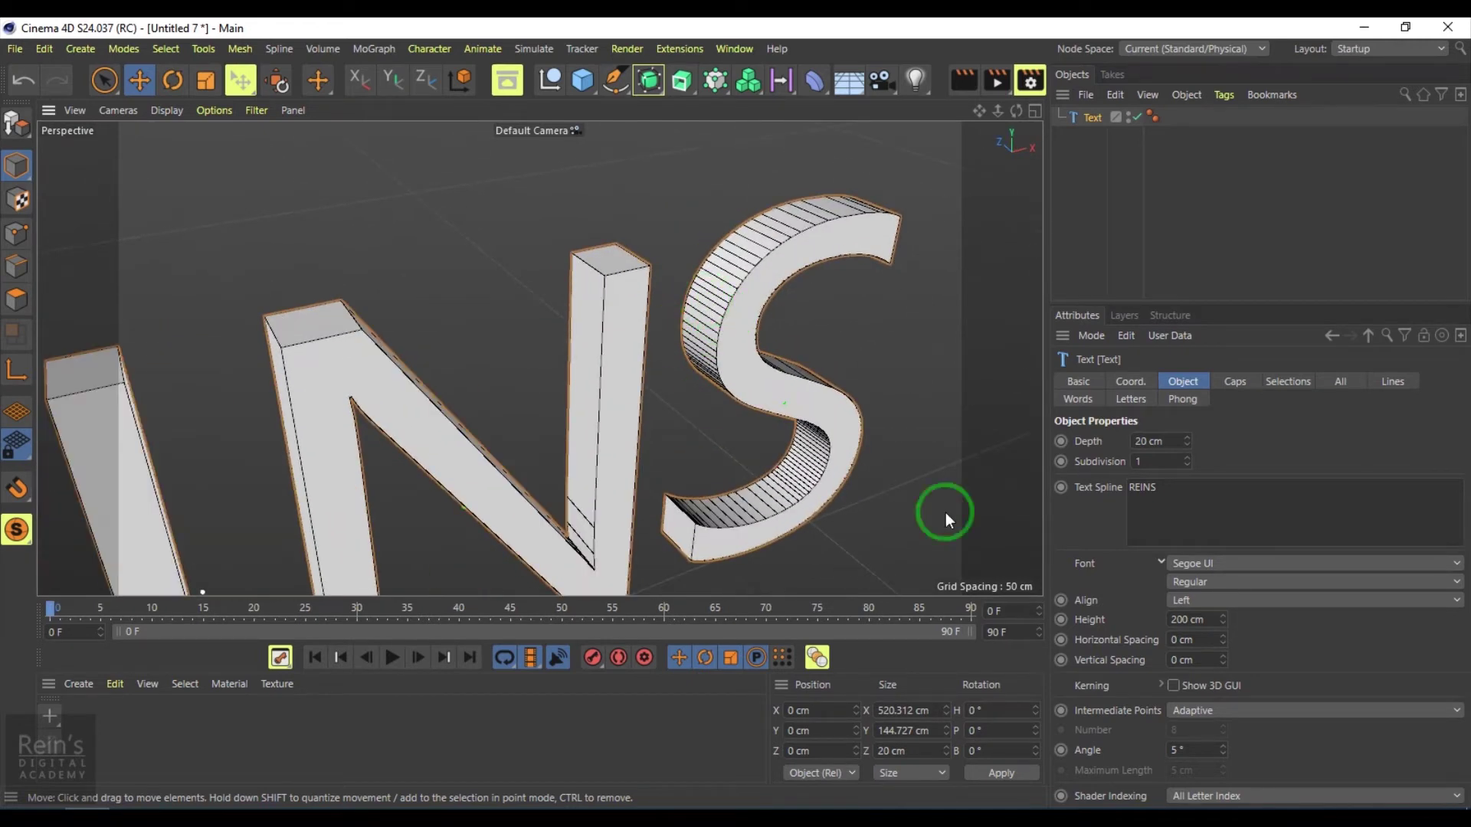
Step: Set the extrusion Subdivision to 4 and the Depth to 25 cm
click(1189, 457)
click(1188, 457)
click(1188, 457)
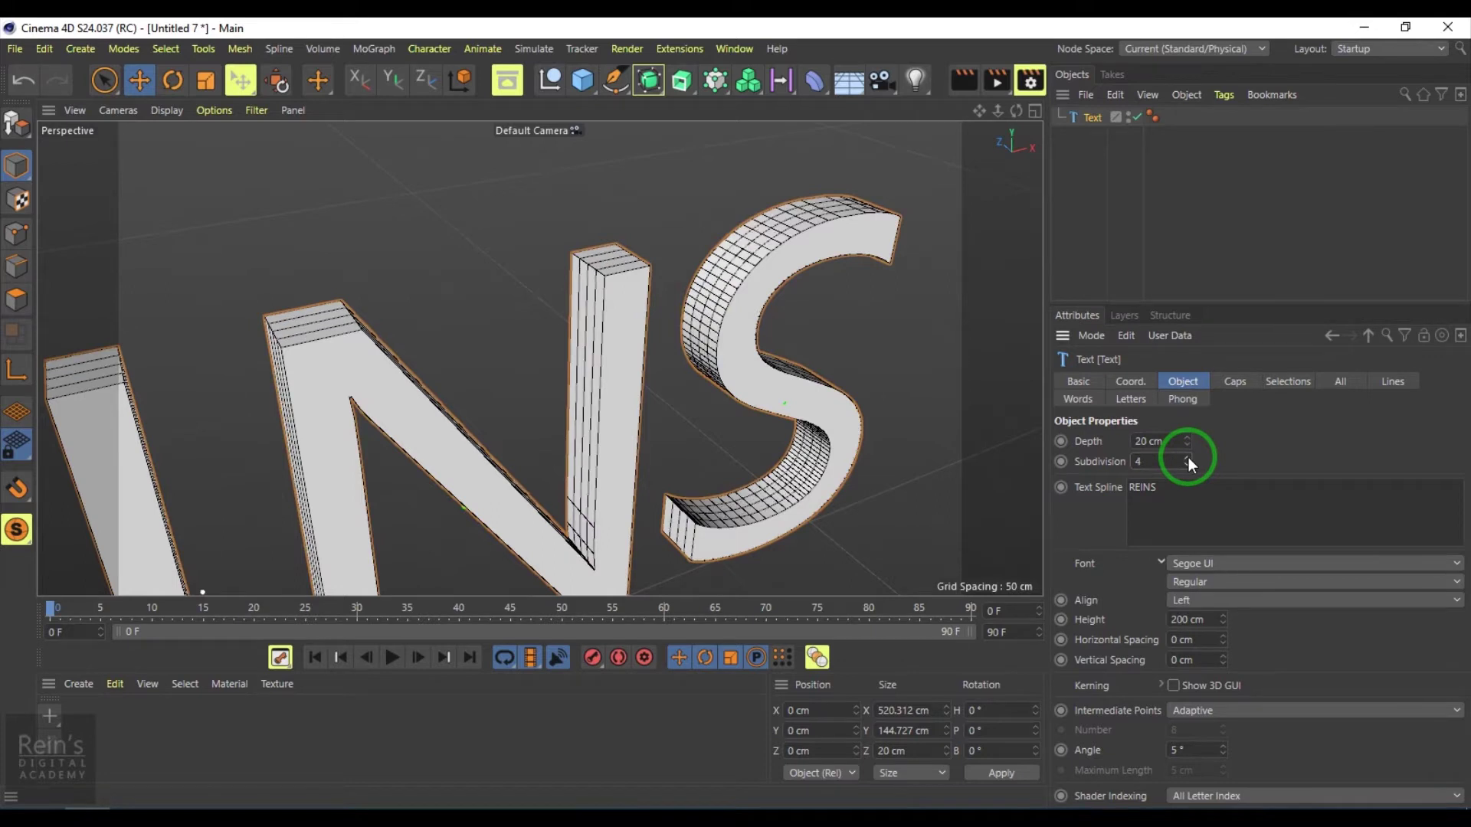
mouse_move(1187, 439)
mouse_down()
mouse_move(1188, 418)
mouse_move(1188, 453)
mouse_move(1172, 404)
mouse_move(1198, 486)
mouse_move(1187, 430)
mouse_up()
alt+drag(710, 519, 609, 484)
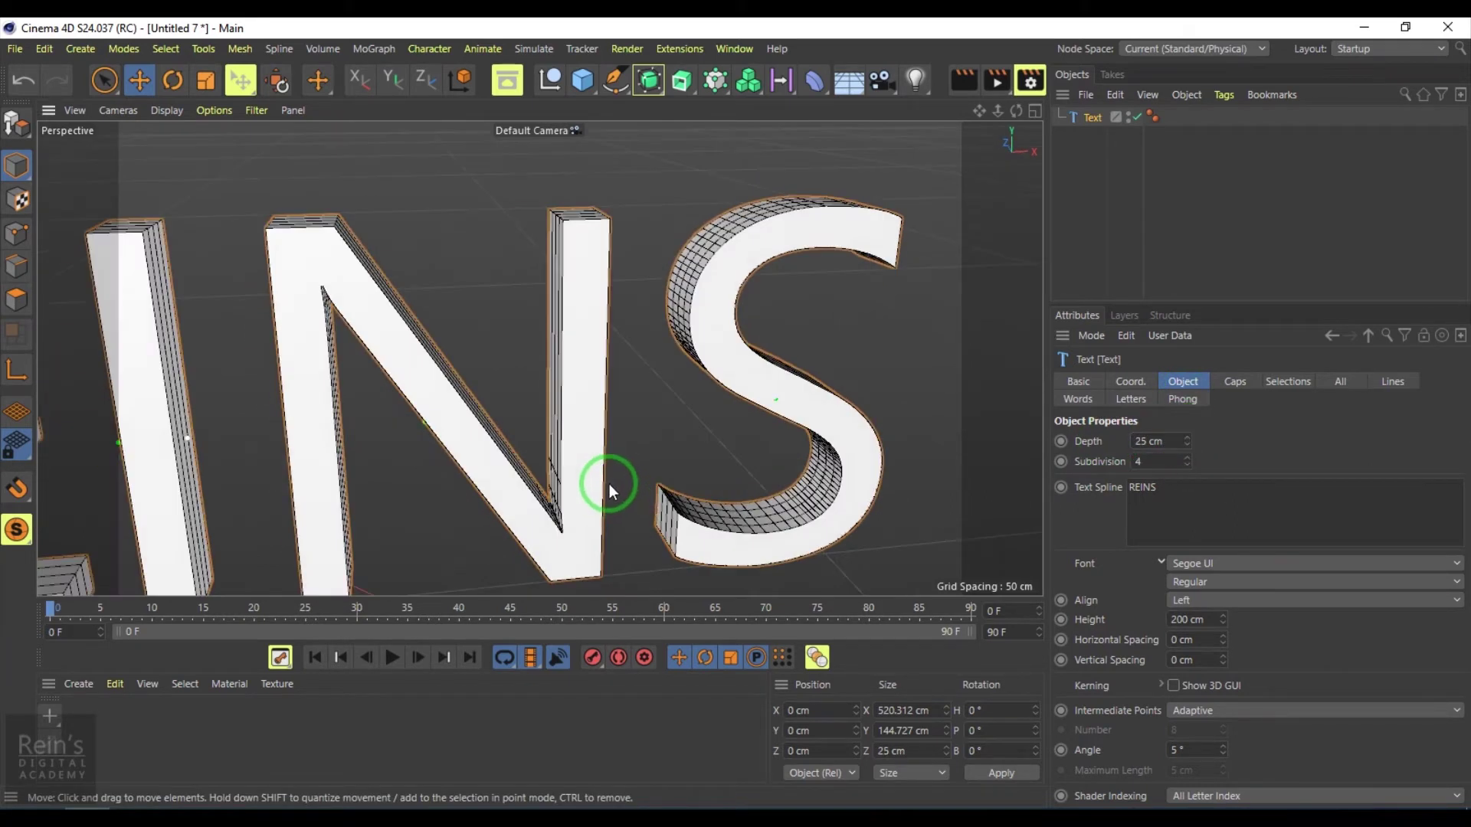
alt+middle_drag(609, 485, 760, 441)
alt+right_drag(761, 441, 600, 439)
alt+drag(600, 440, 669, 507)
Step: Increase the text height from 200 cm to 217 cm, leaving alignment unchanged
alt+right_drag(670, 508, 691, 512)
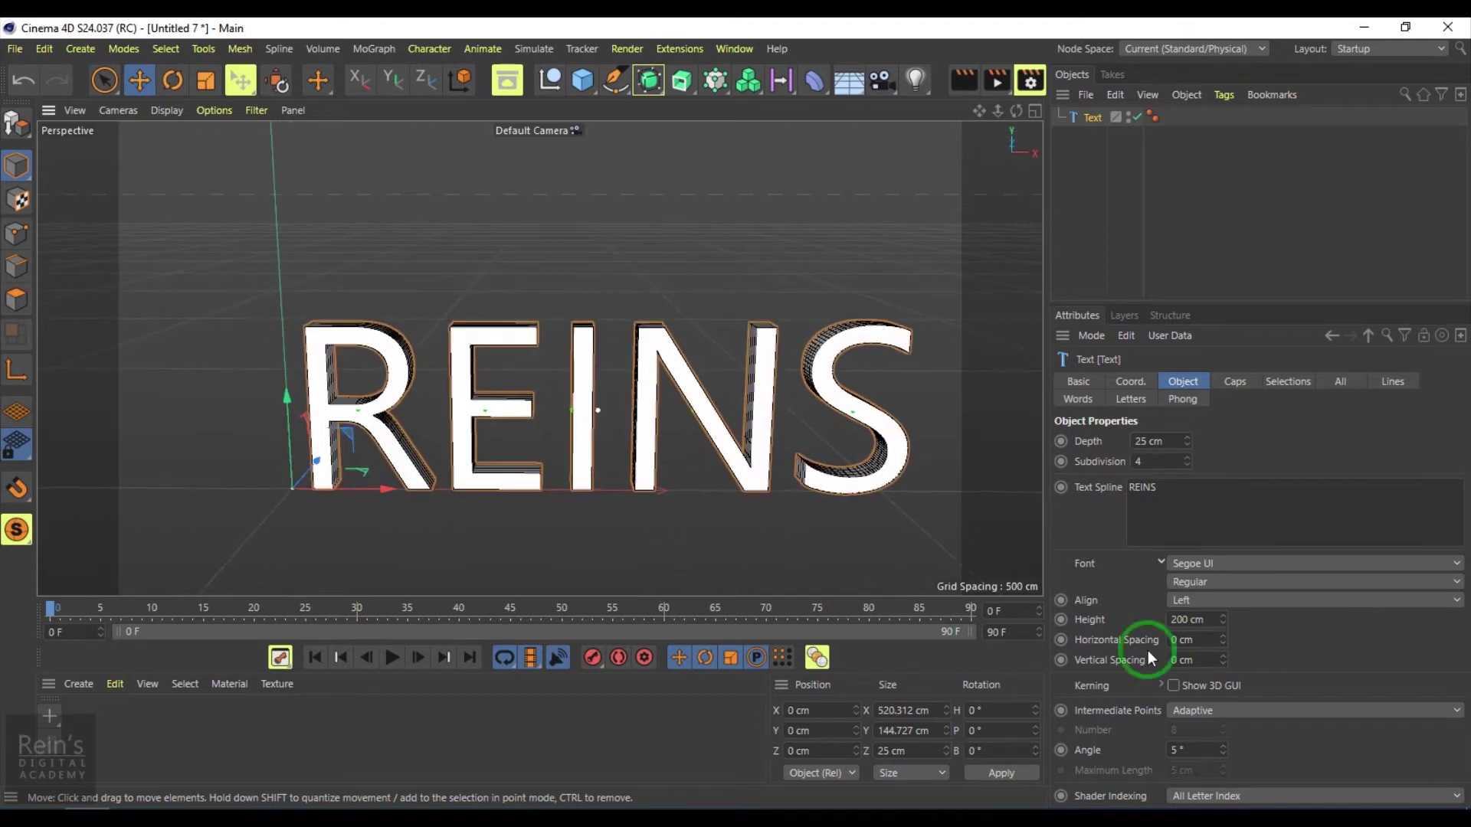
drag(1223, 617, 1226, 684)
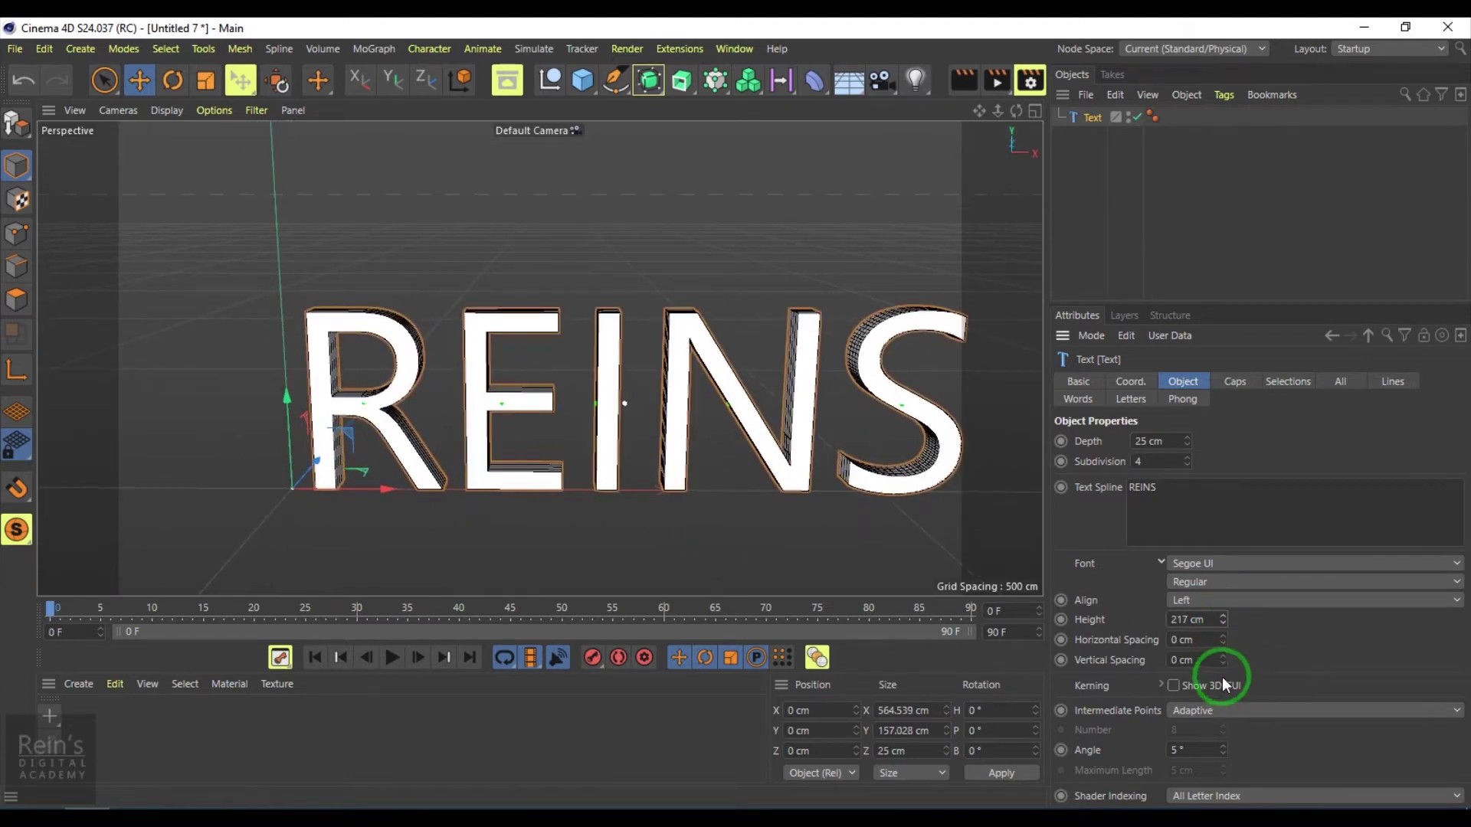
click(1203, 600)
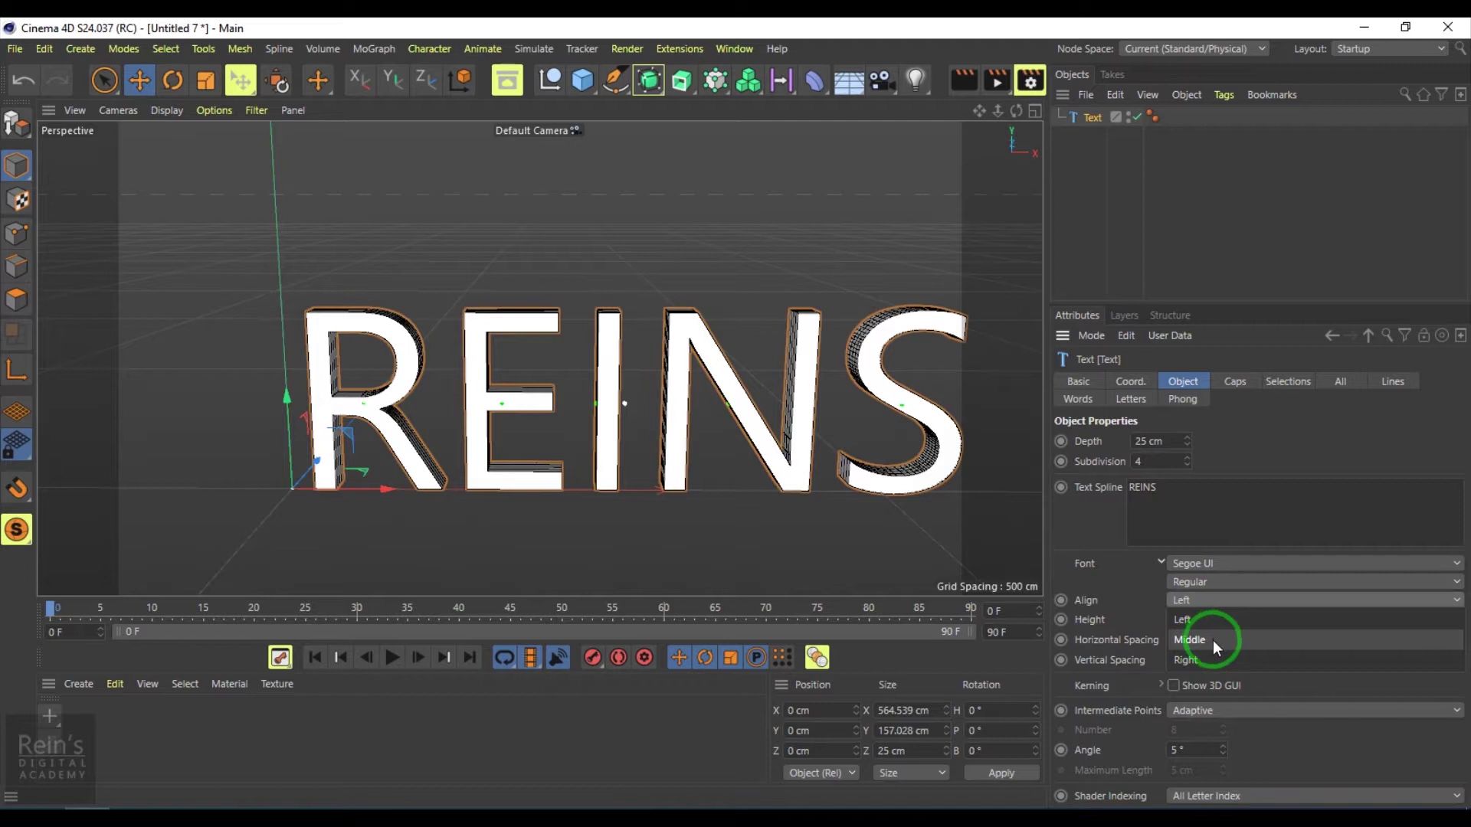
click(1211, 641)
Step: Try the Sandoval Speed font and frame the whole REINS text
click(1198, 564)
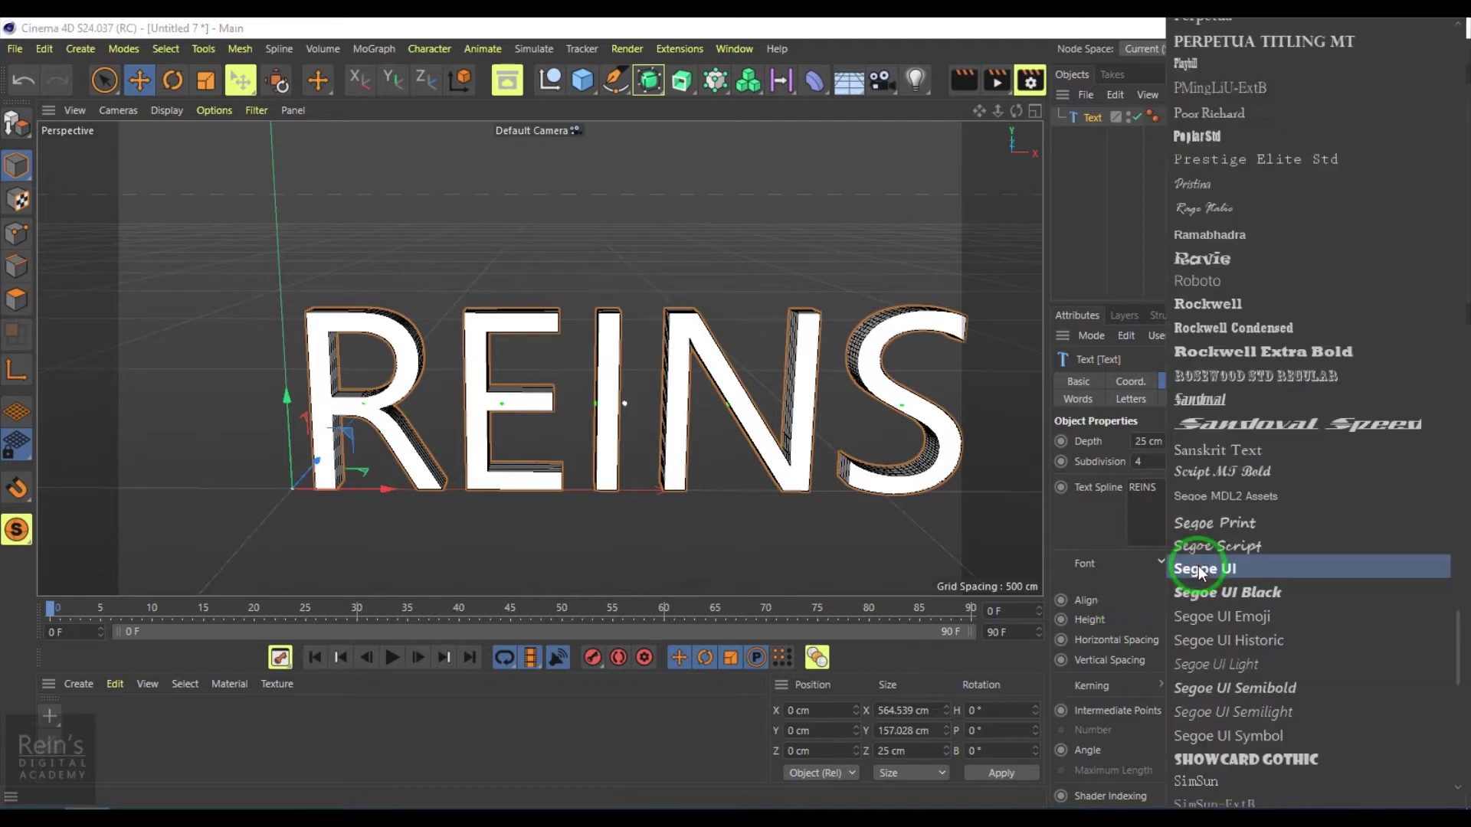
click(1296, 425)
alt+right_drag(712, 465, 334, 354)
alt+middle_drag(674, 444, 345, 376)
alt+right_drag(353, 381, 391, 400)
click(1217, 584)
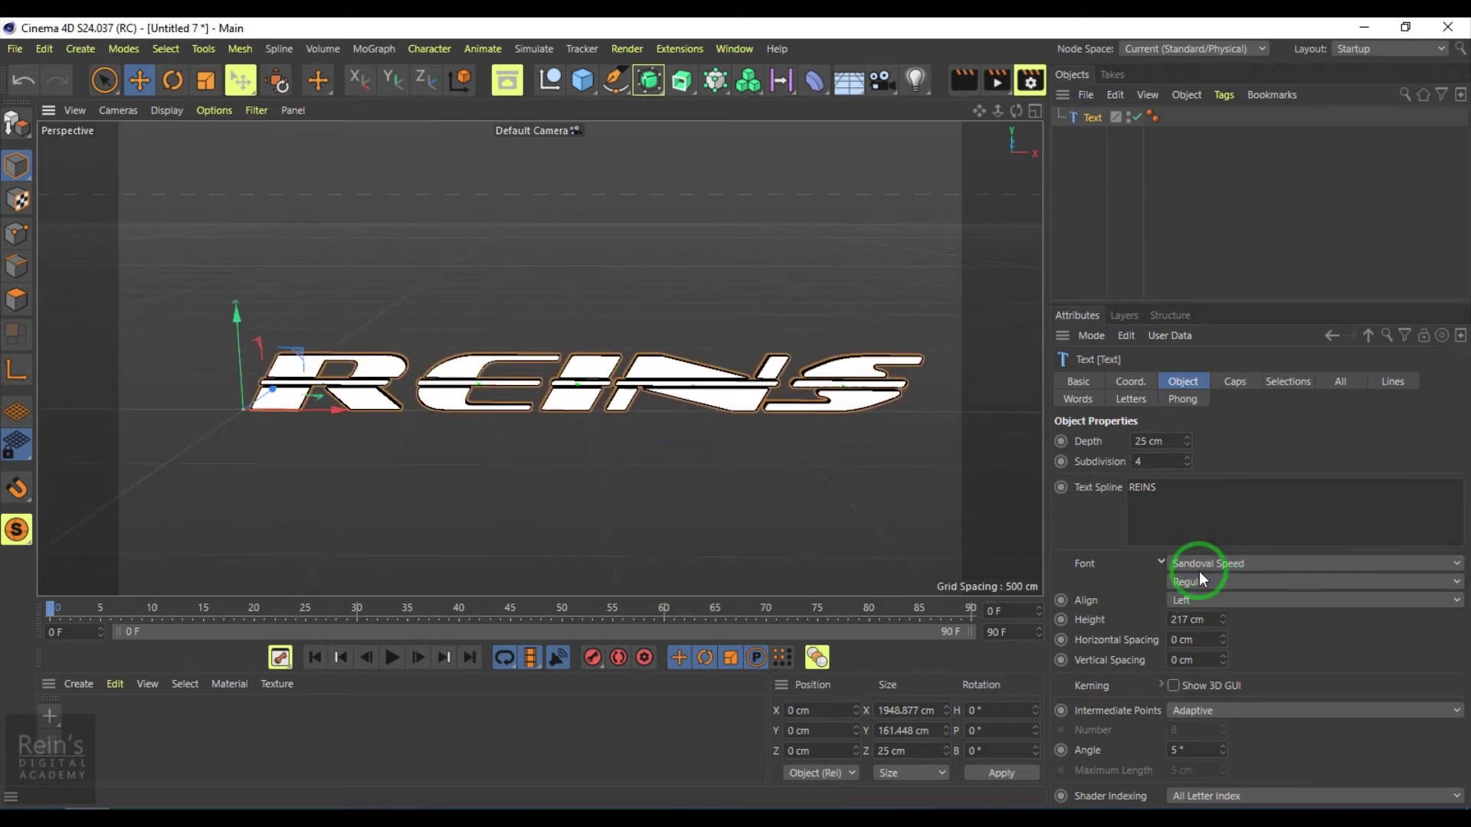
click(1198, 583)
click(1197, 564)
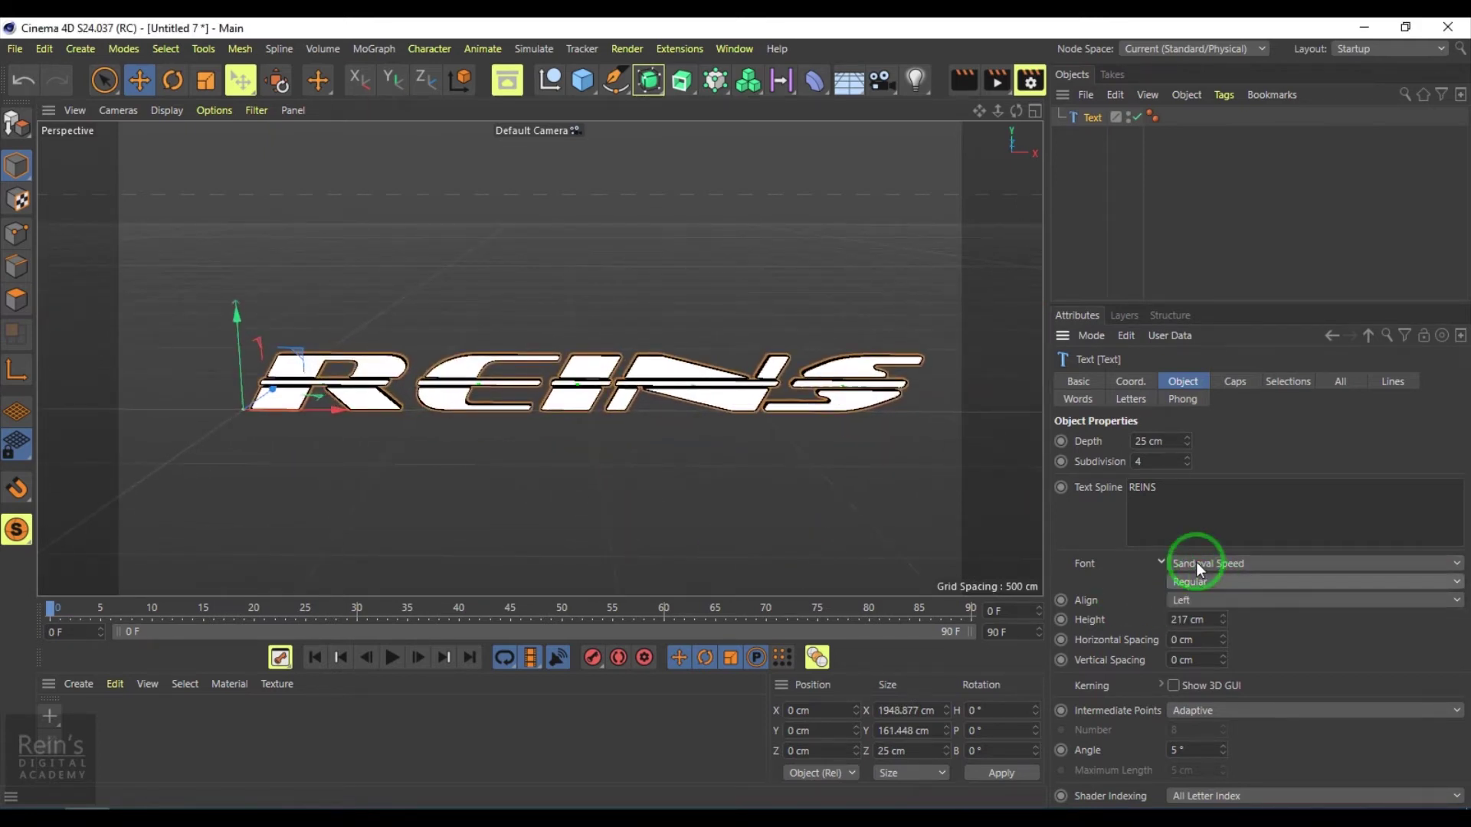
Step: Switch the font to Sandoval and zoom in on the text
click(1197, 562)
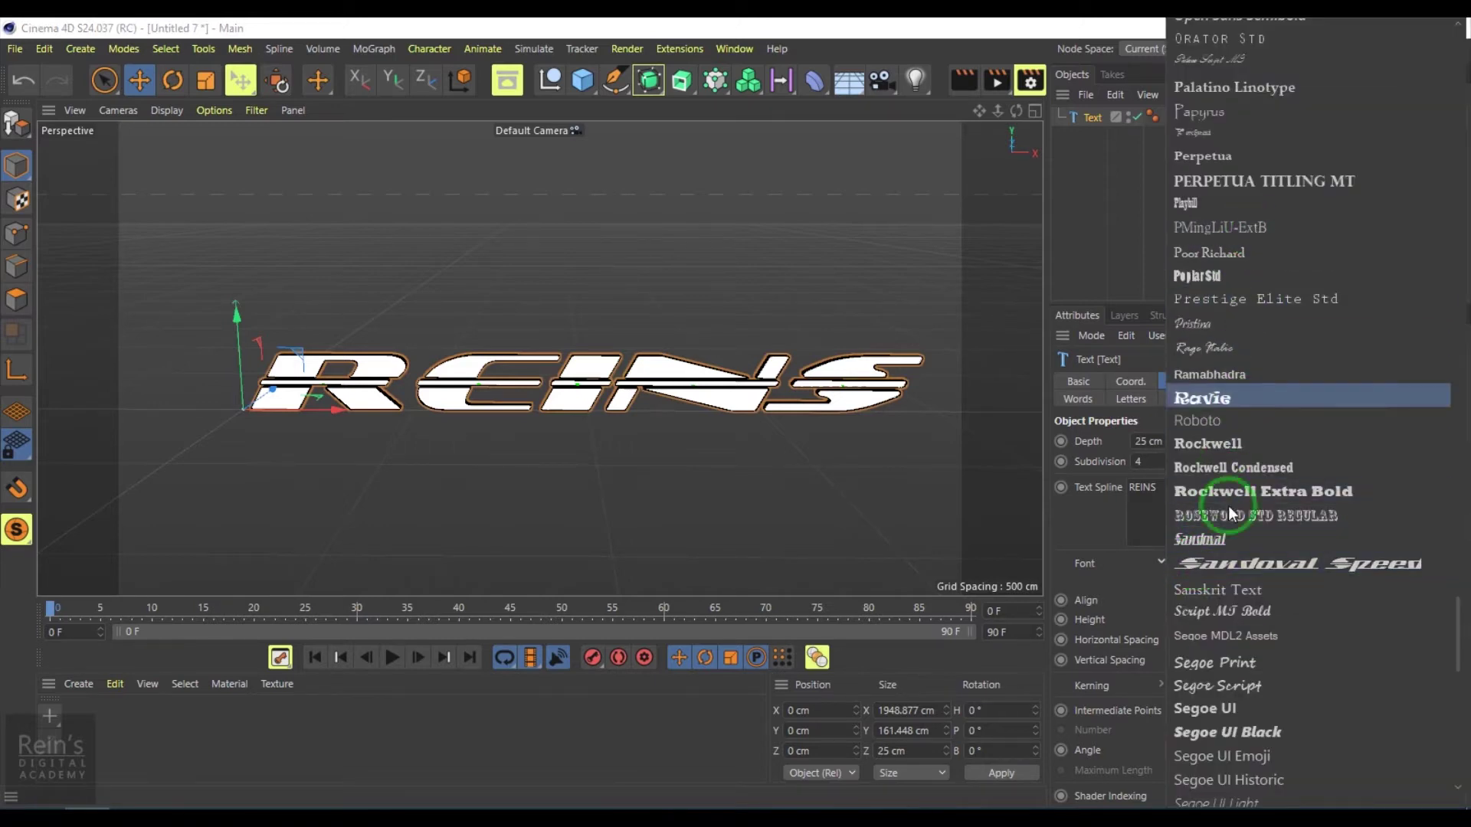
click(1229, 541)
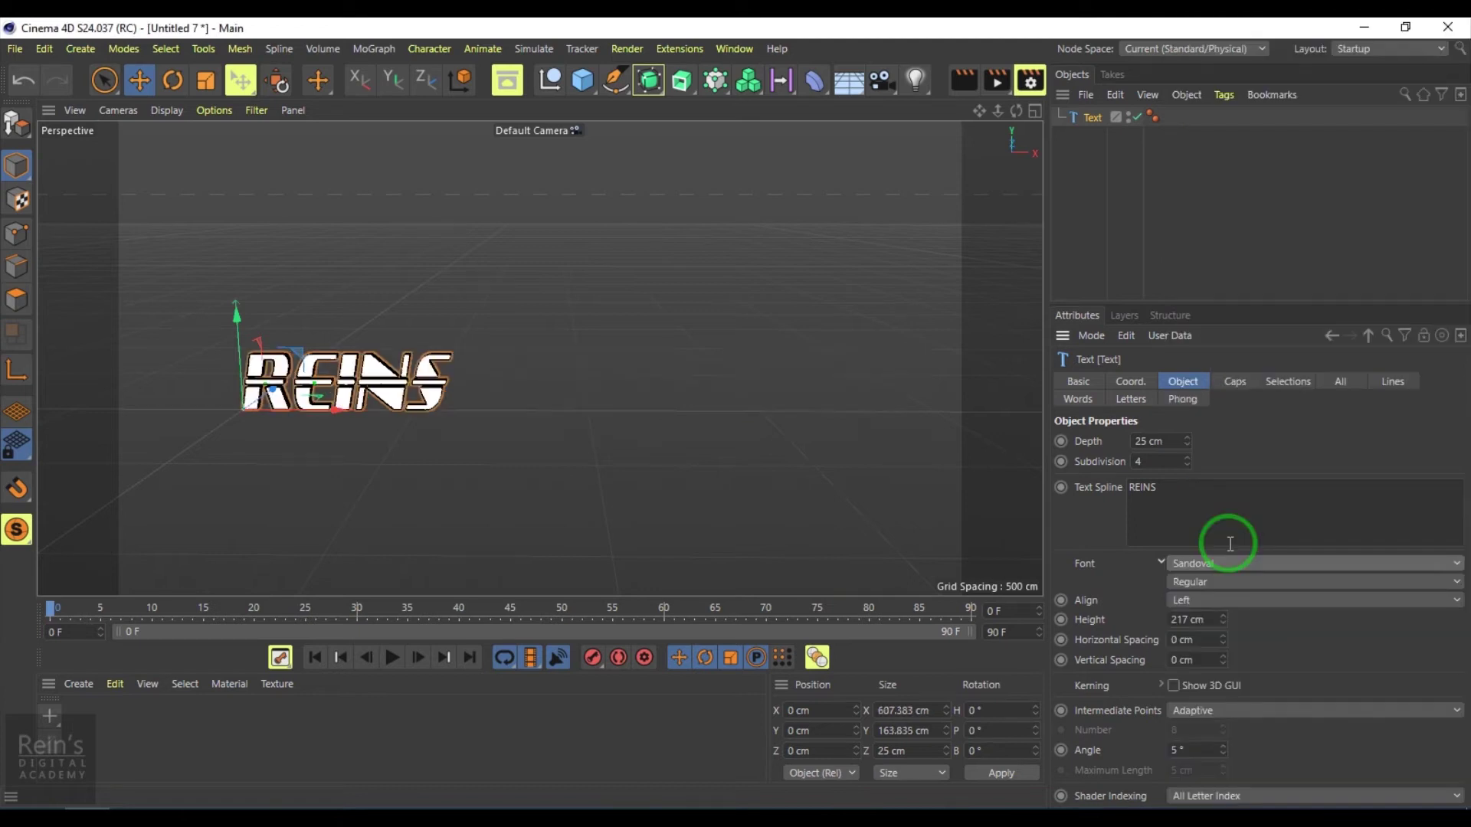
alt+middle_drag(793, 449, 1029, 449)
alt+right_drag(462, 218, 735, 412)
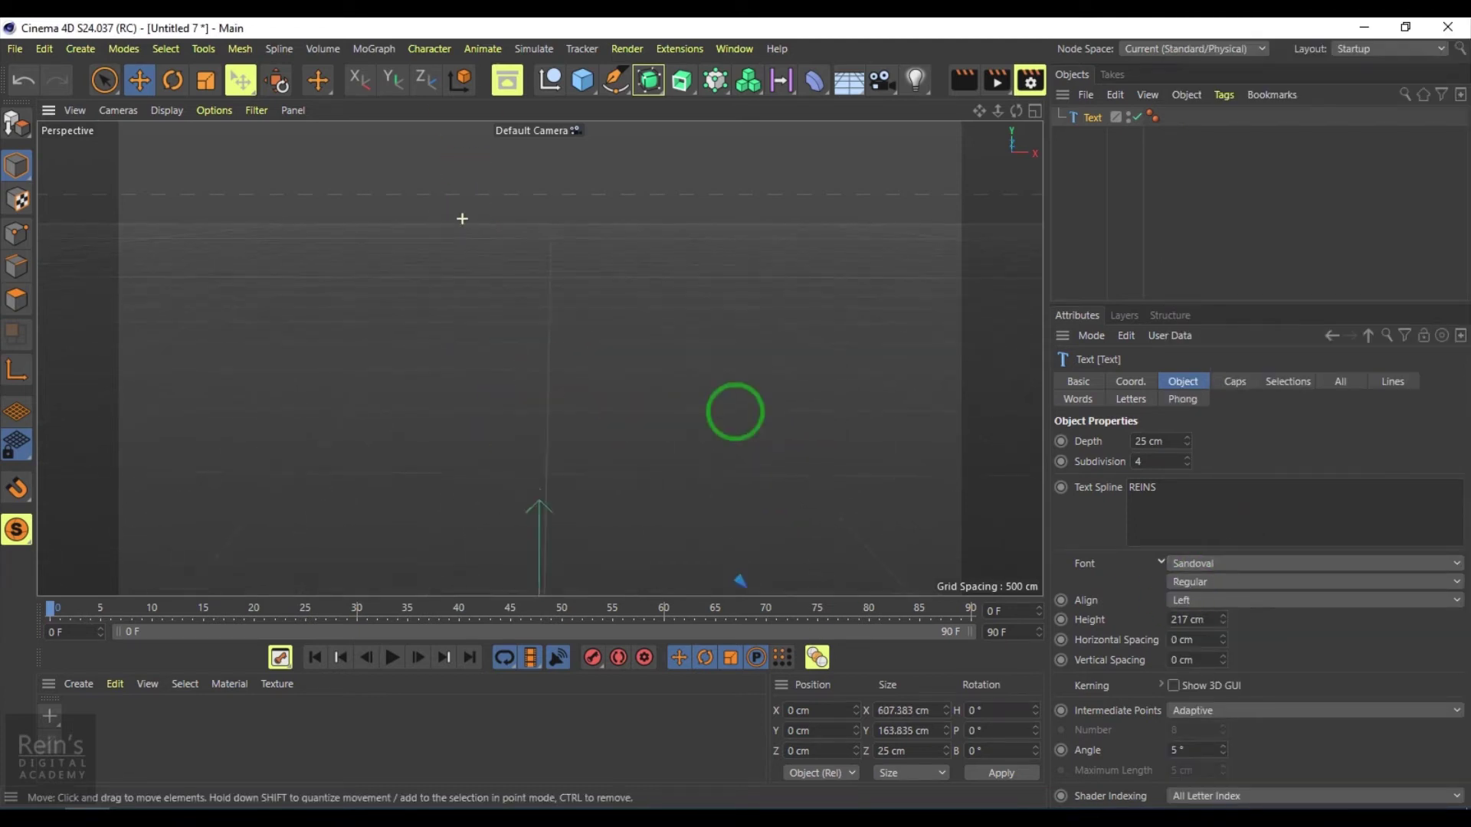
scroll(622, 494, down, 8)
scroll(628, 431, up, 1)
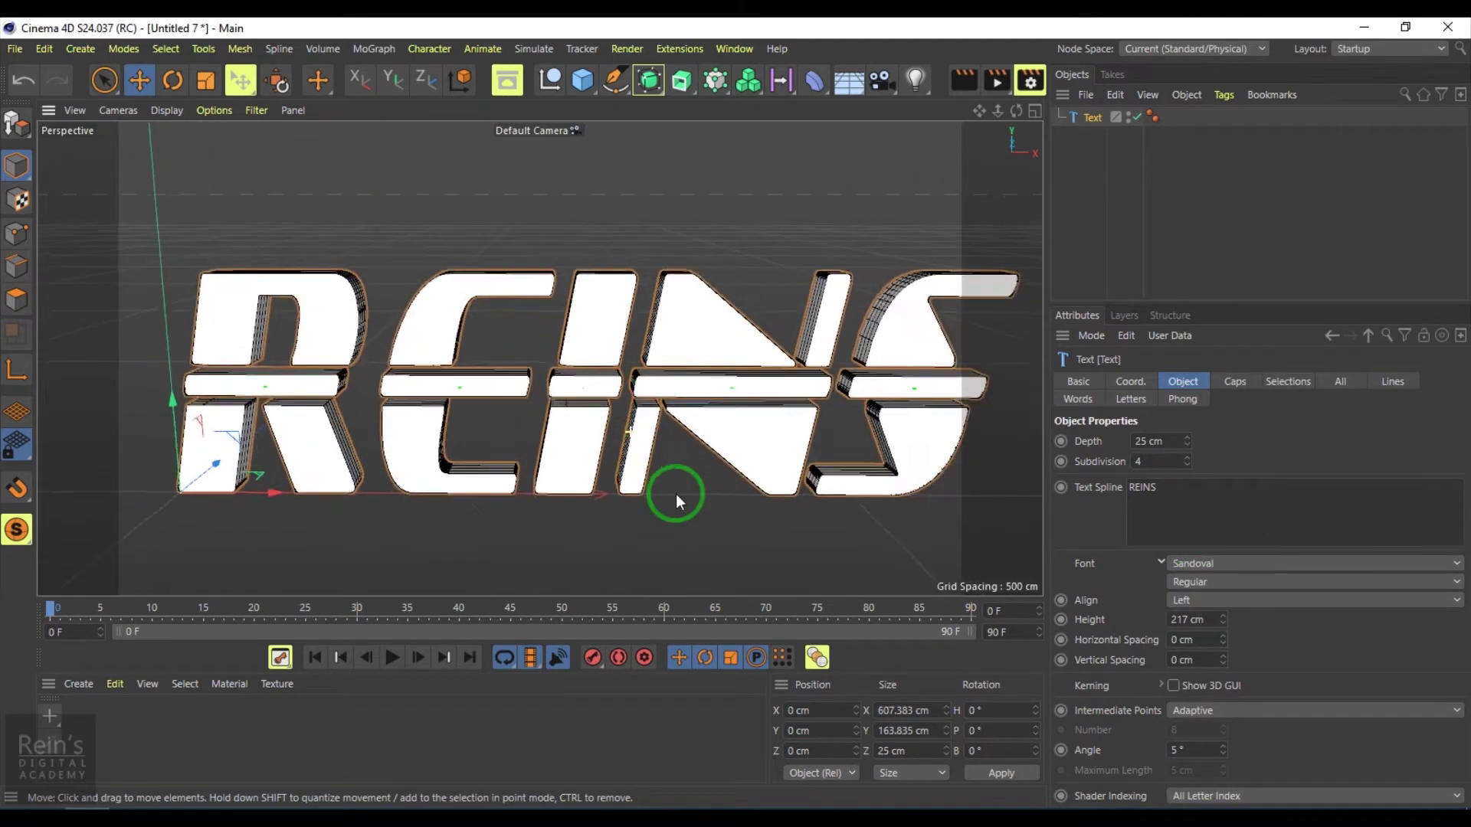
scroll(676, 493, down, 2)
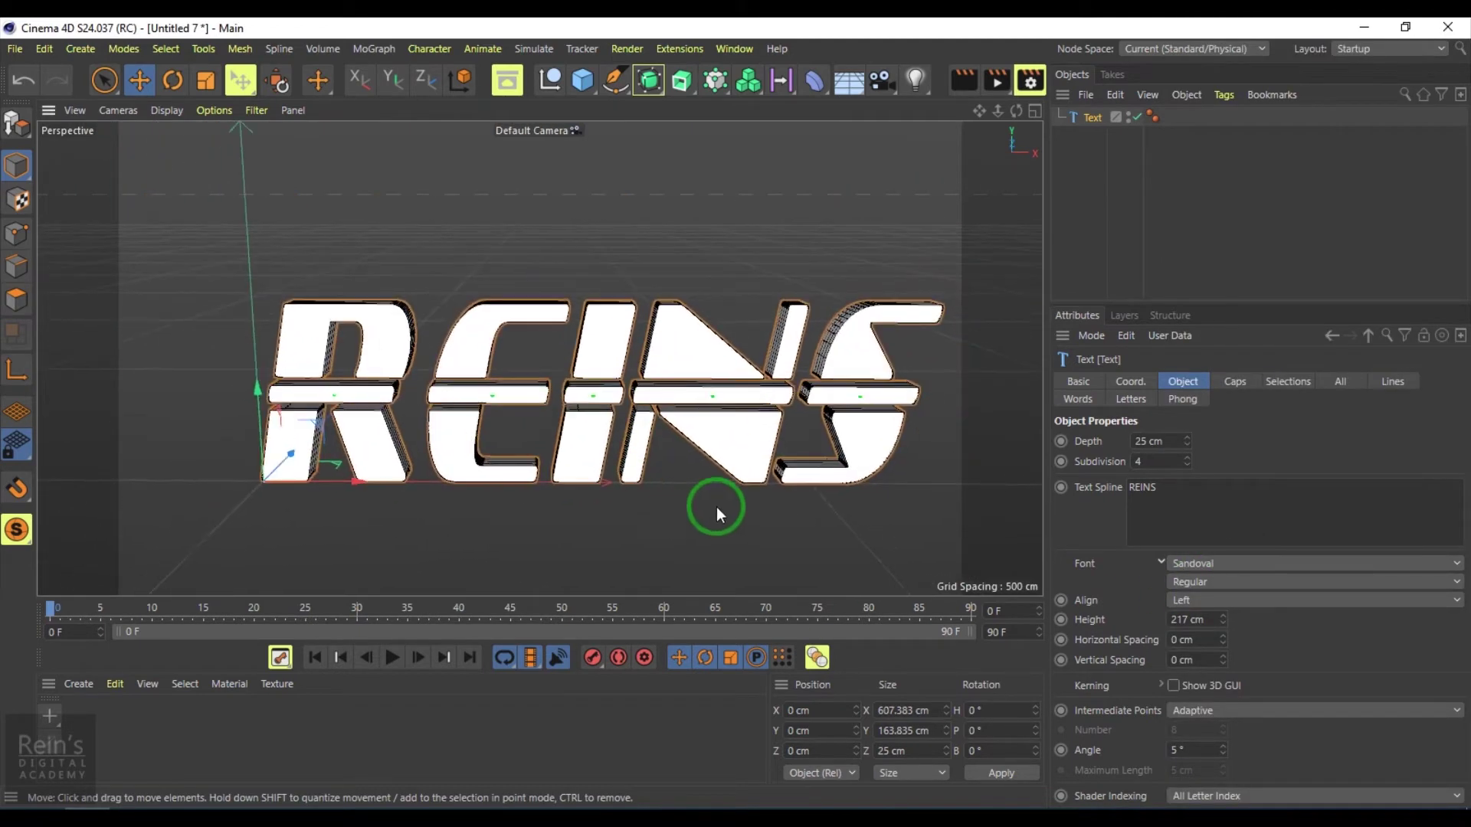
Step: Set the font to Rockwell Bold, briefly trying Bold Italic before returning upright
click(1188, 582)
click(1218, 463)
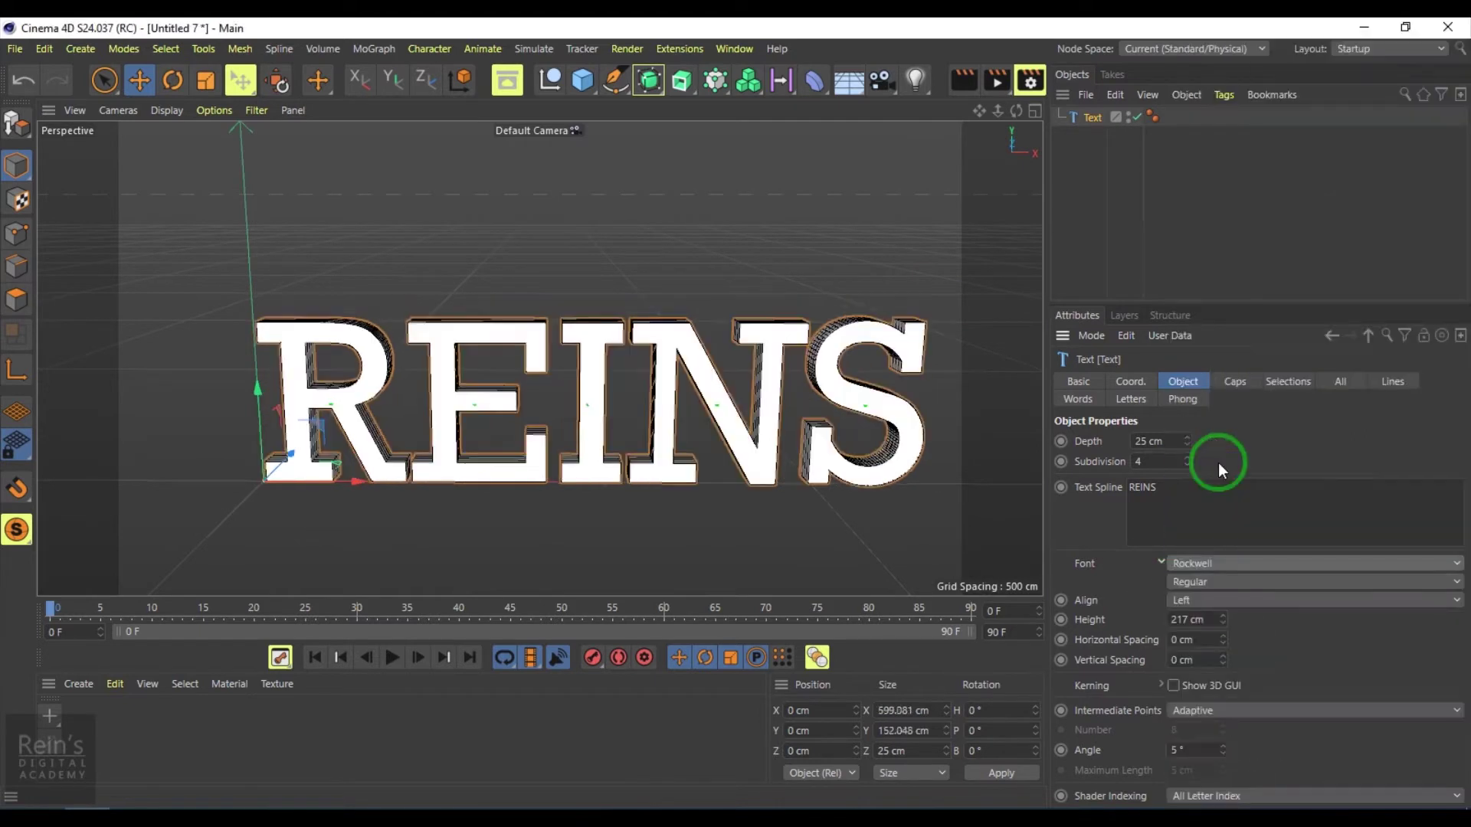
click(1207, 582)
click(1189, 603)
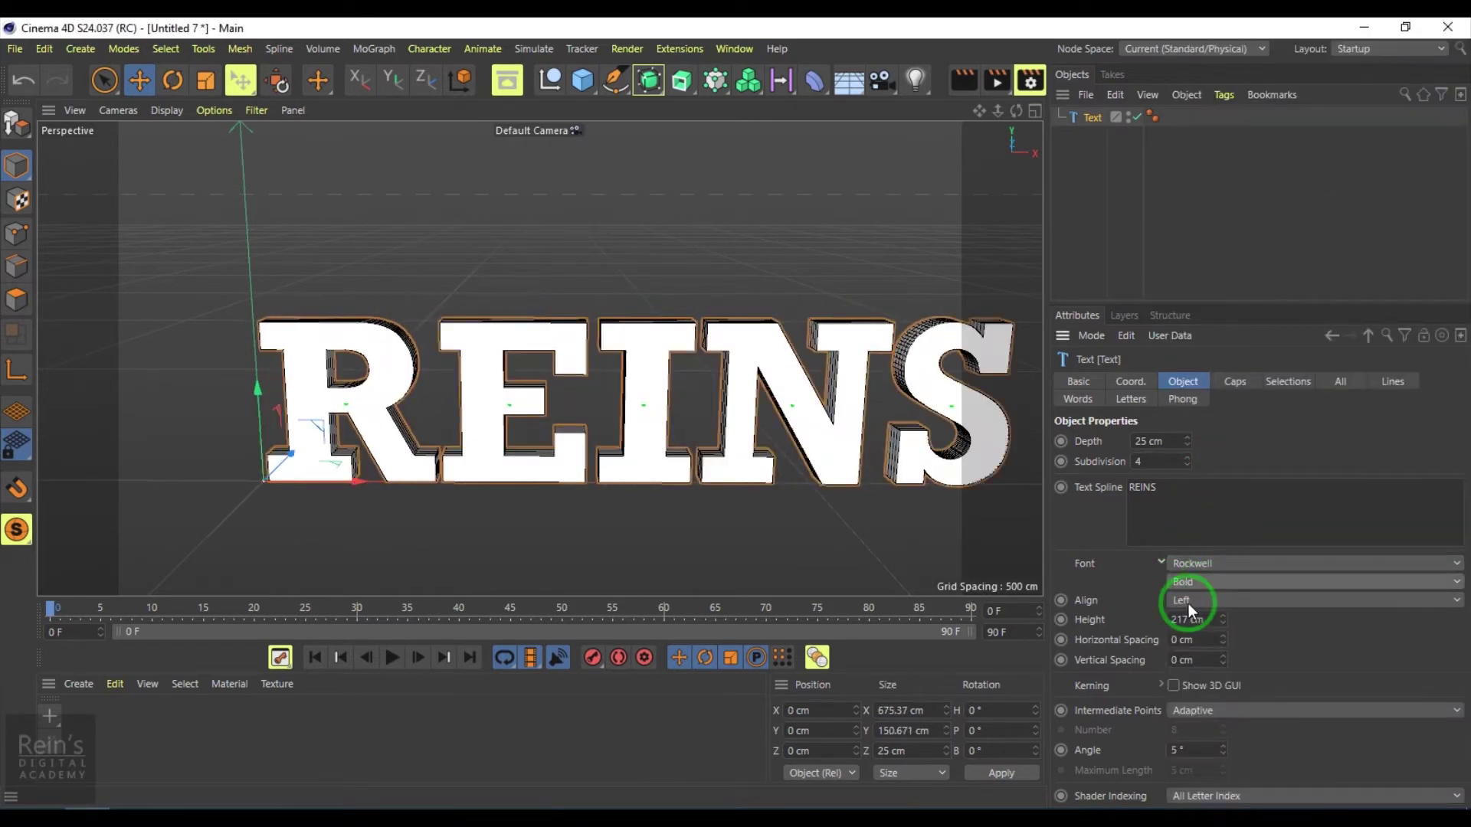
click(1198, 583)
click(1202, 622)
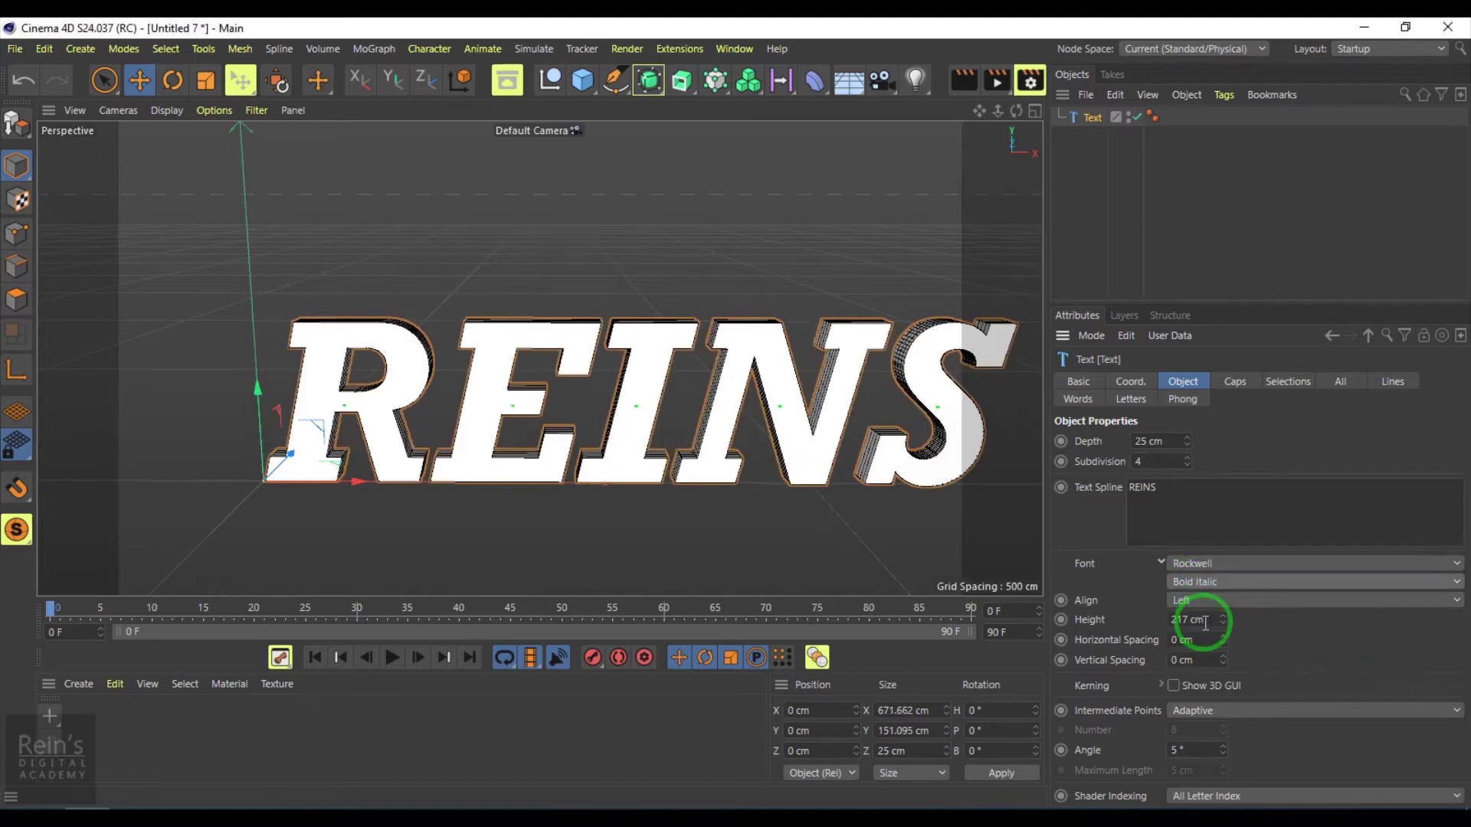
click(1206, 584)
click(1203, 600)
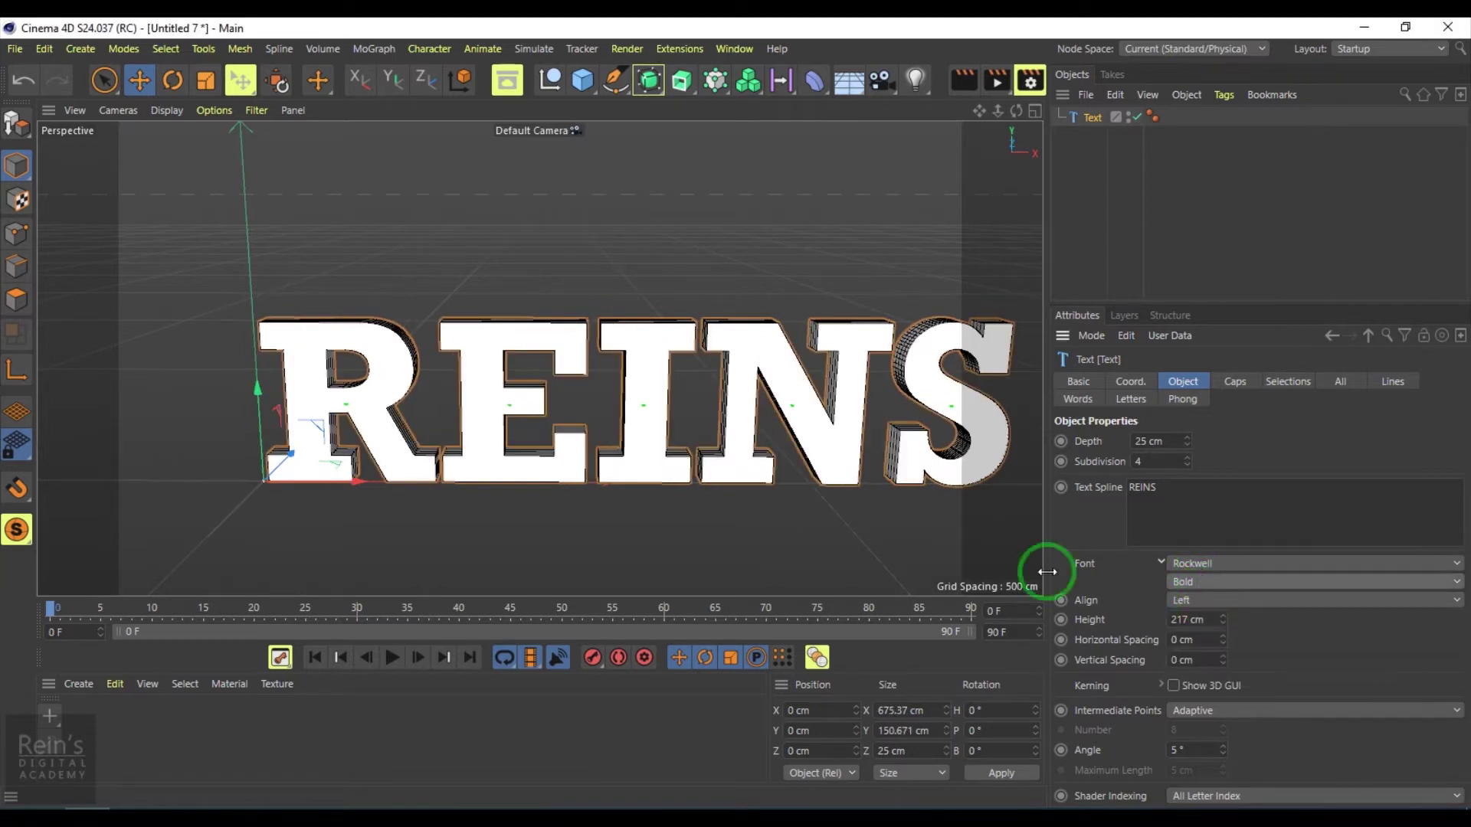
alt+middle_drag(766, 475, 666, 459)
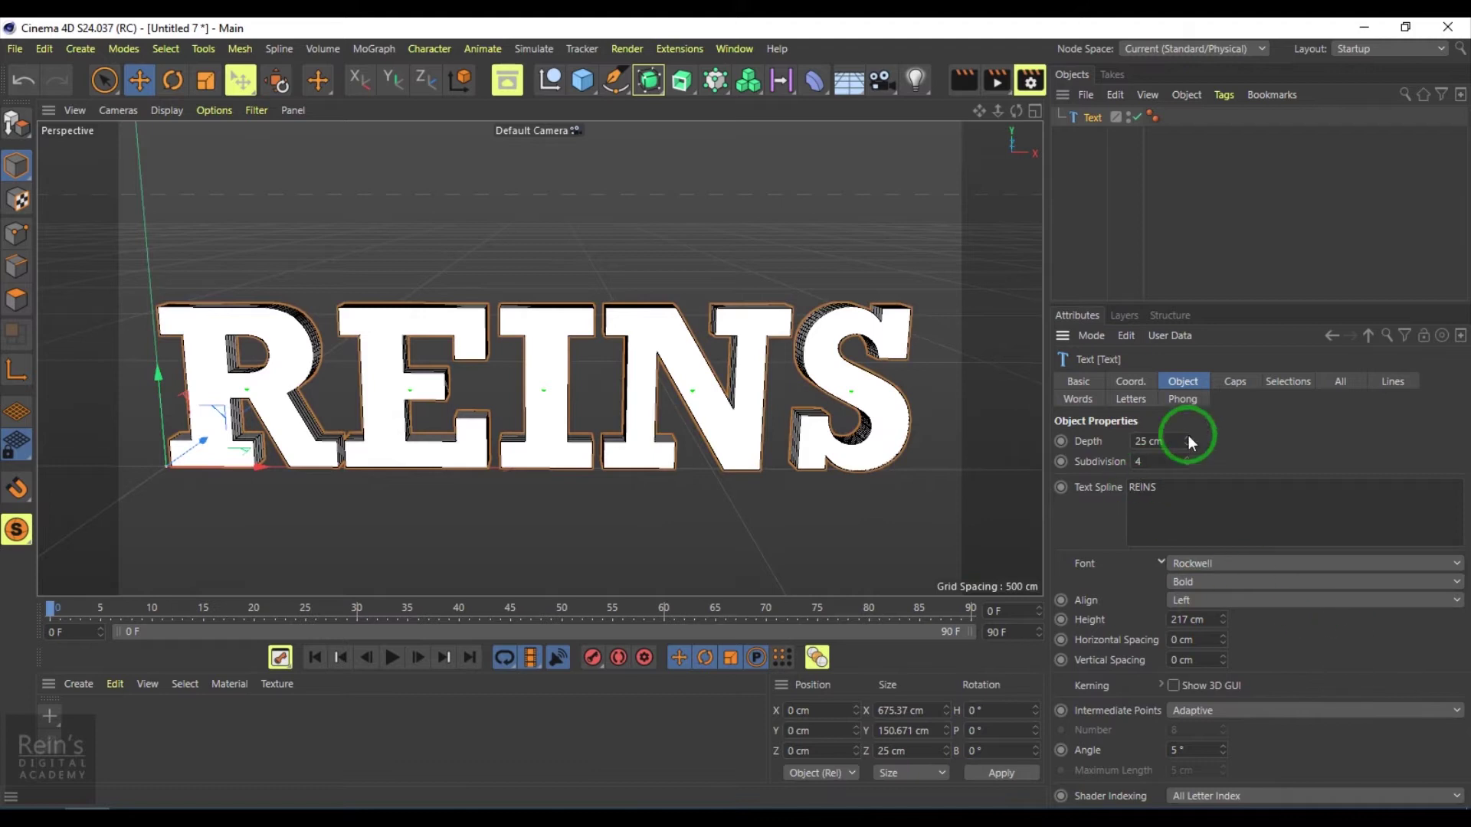
Step: In the Caps settings, turn Start Cap and End Cap off, then back on
click(1230, 381)
alt+drag(617, 485, 657, 421)
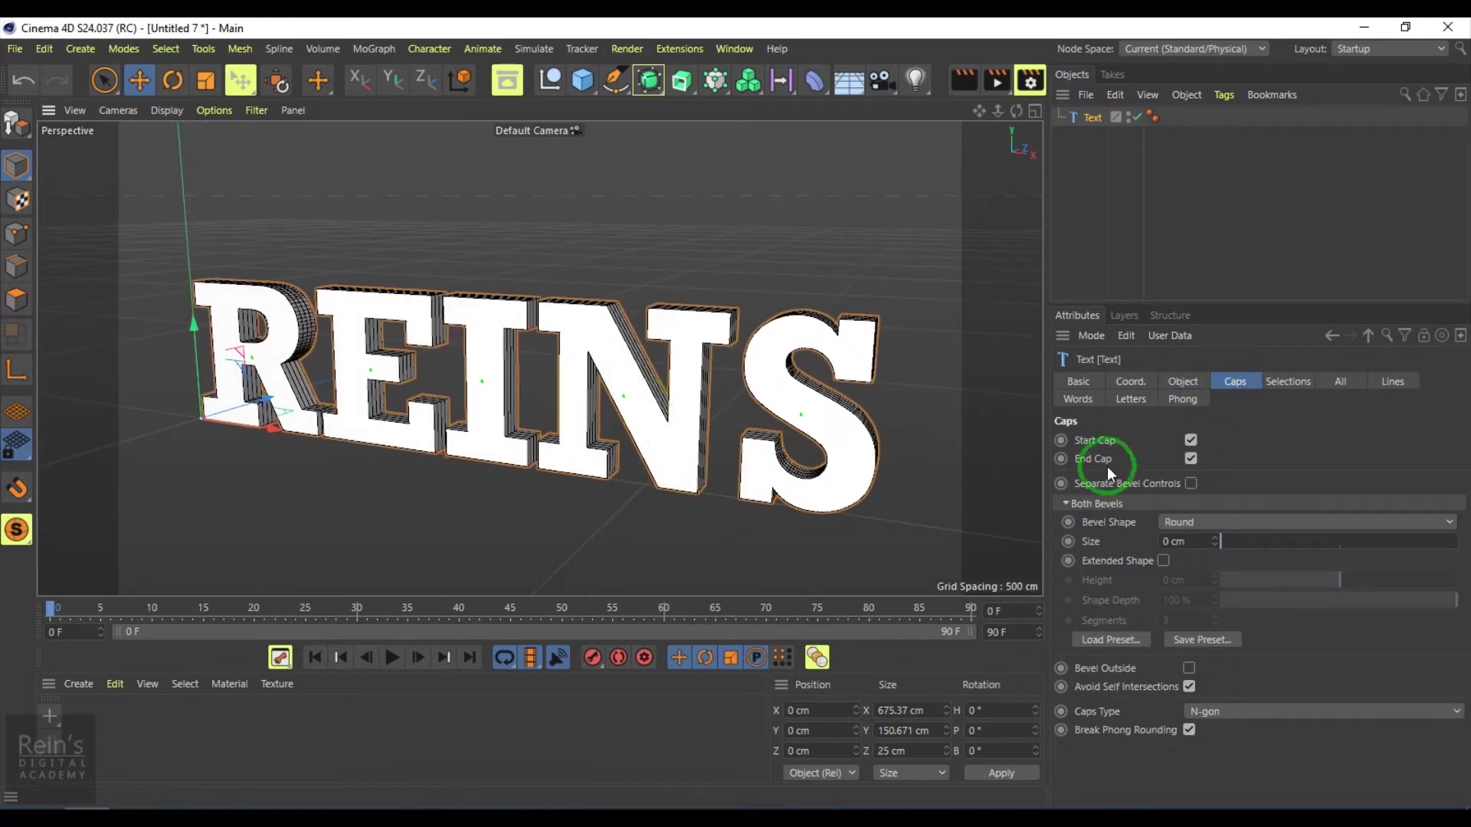
click(1190, 440)
click(1191, 458)
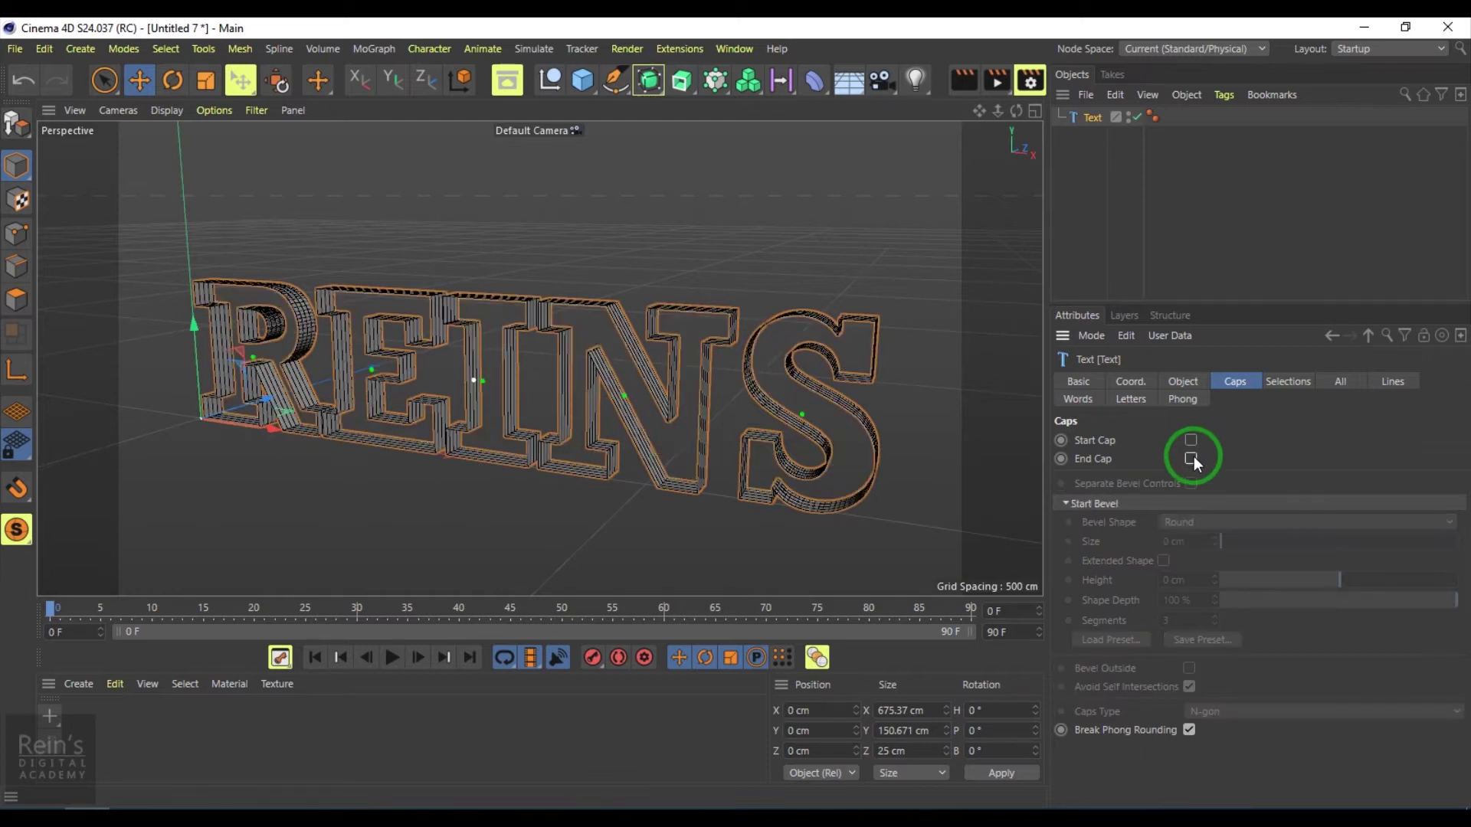
alt+drag(633, 499, 682, 524)
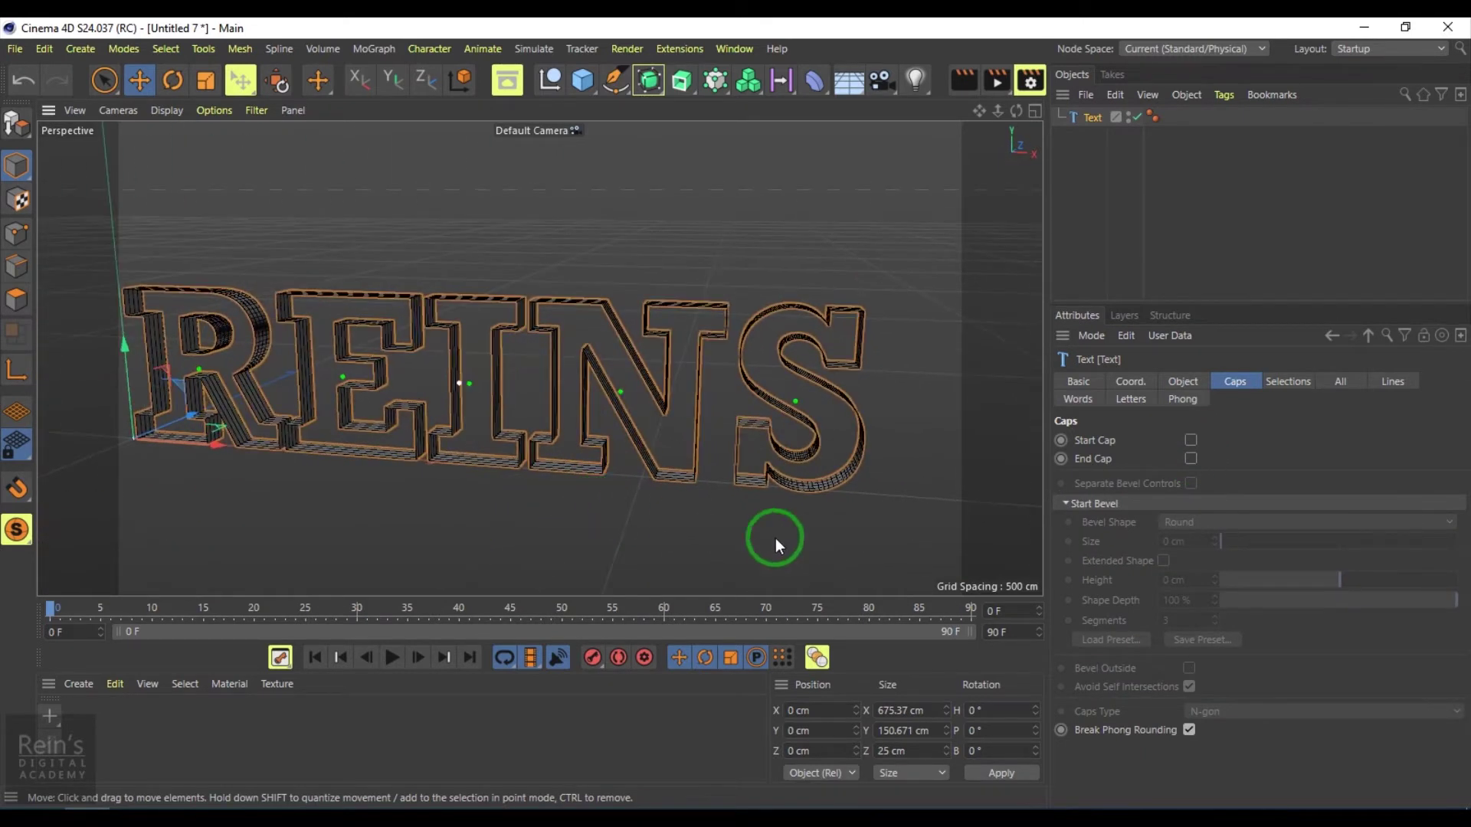
click(1190, 440)
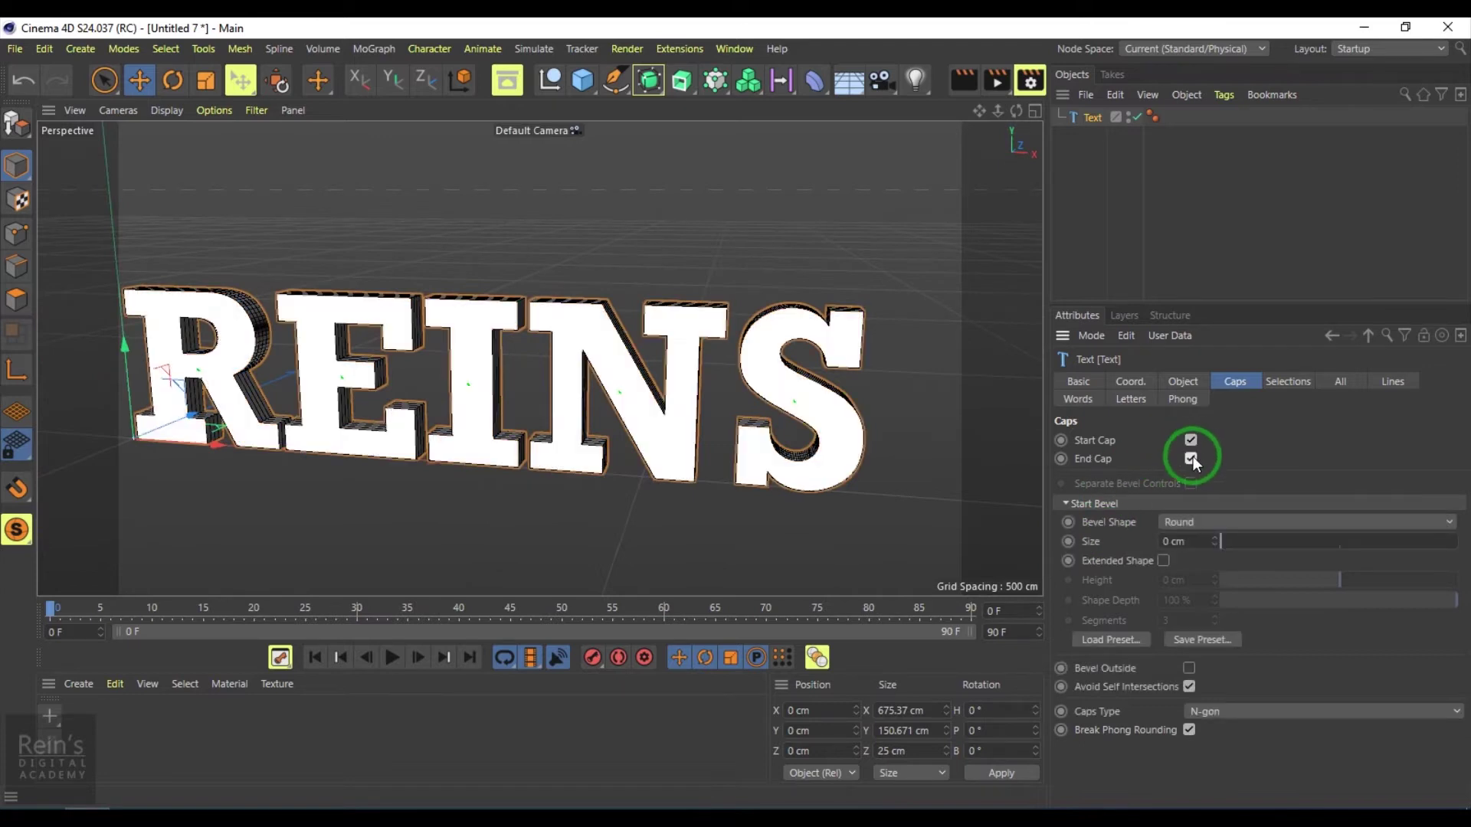
click(1190, 458)
alt+drag(675, 498, 683, 488)
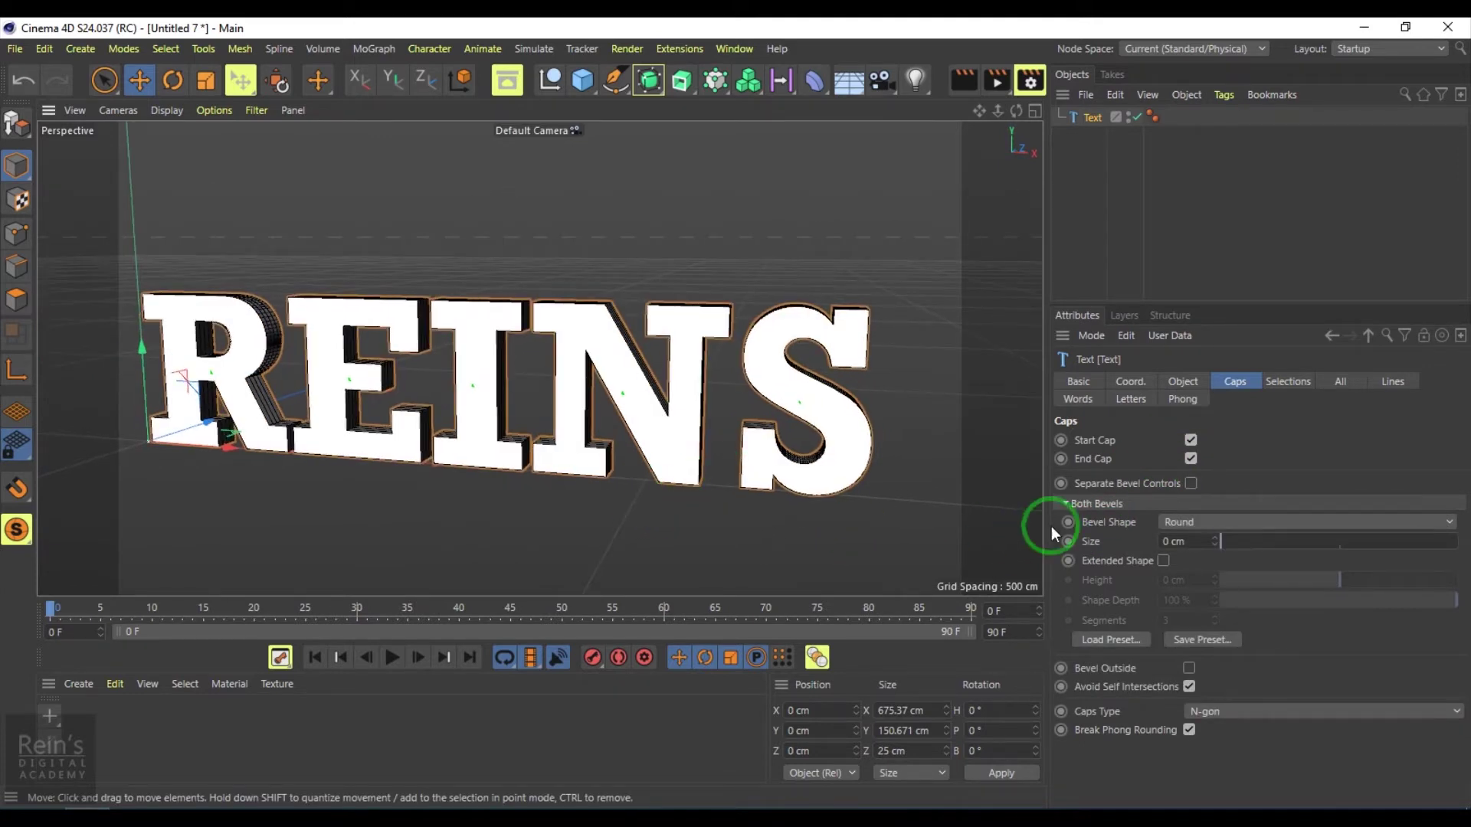
Step: Toggle Separate Bevel Controls on and off repeatedly, leaving them merged
click(1192, 484)
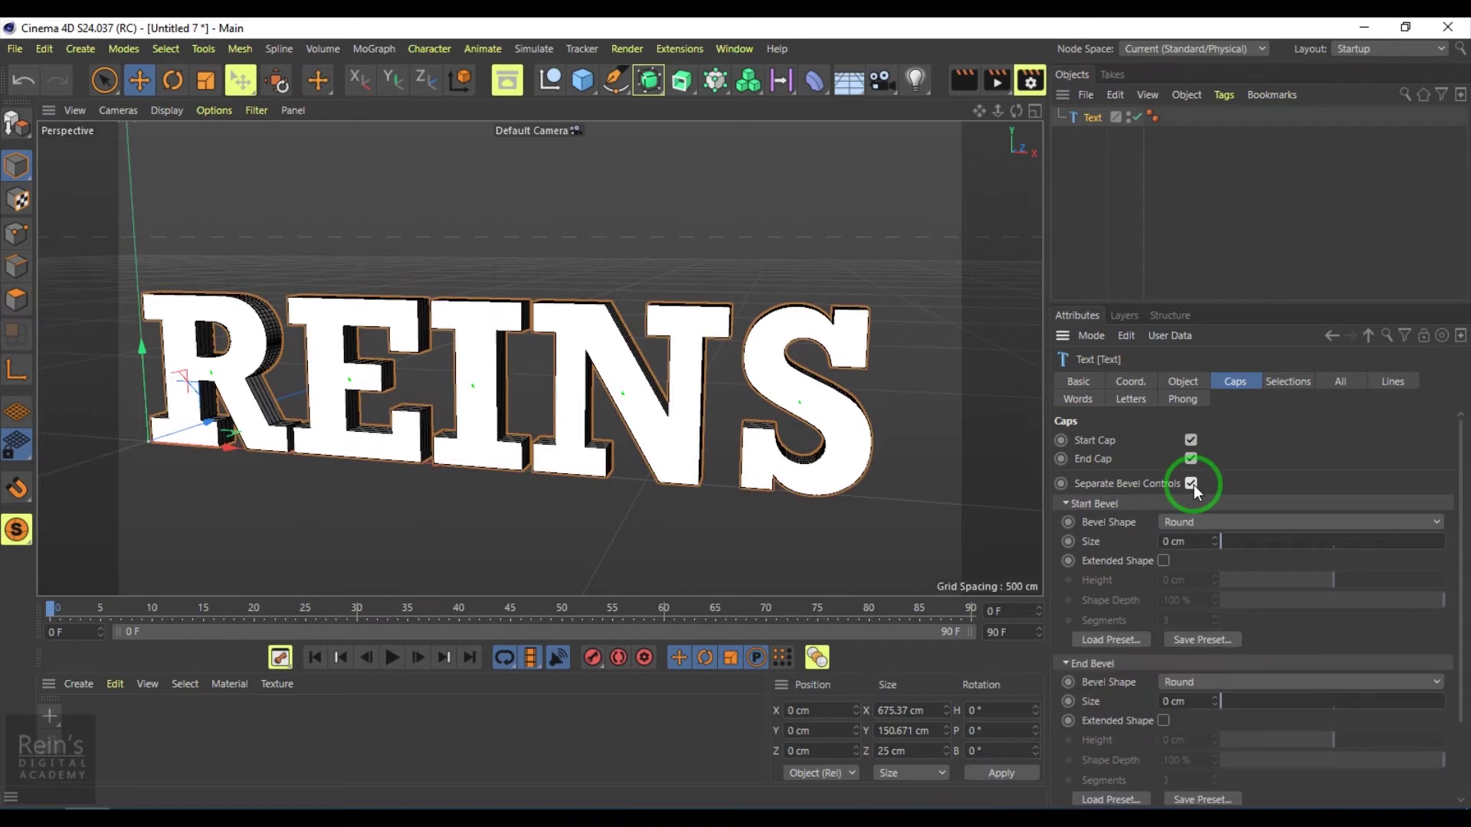
click(1192, 484)
click(1192, 484)
click(1191, 484)
click(1192, 484)
click(1192, 484)
click(1192, 484)
click(1192, 484)
Step: Set the Bevel Size to 5 cm, after first trying 1 cm
alt+drag(689, 398, 562, 480)
scroll(439, 274, up, 3)
alt+drag(439, 275, 519, 319)
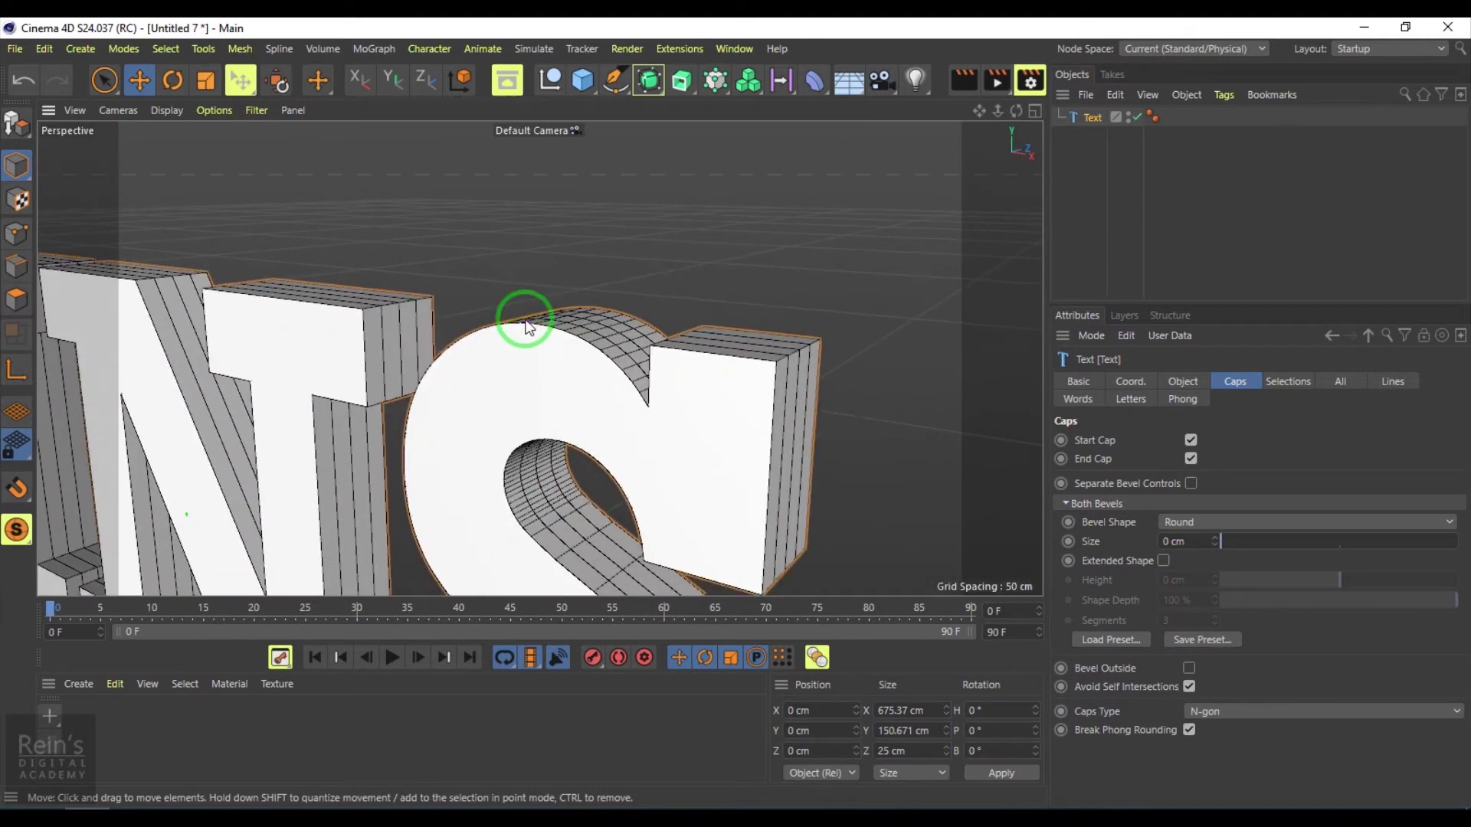
click(1184, 541)
text(1)
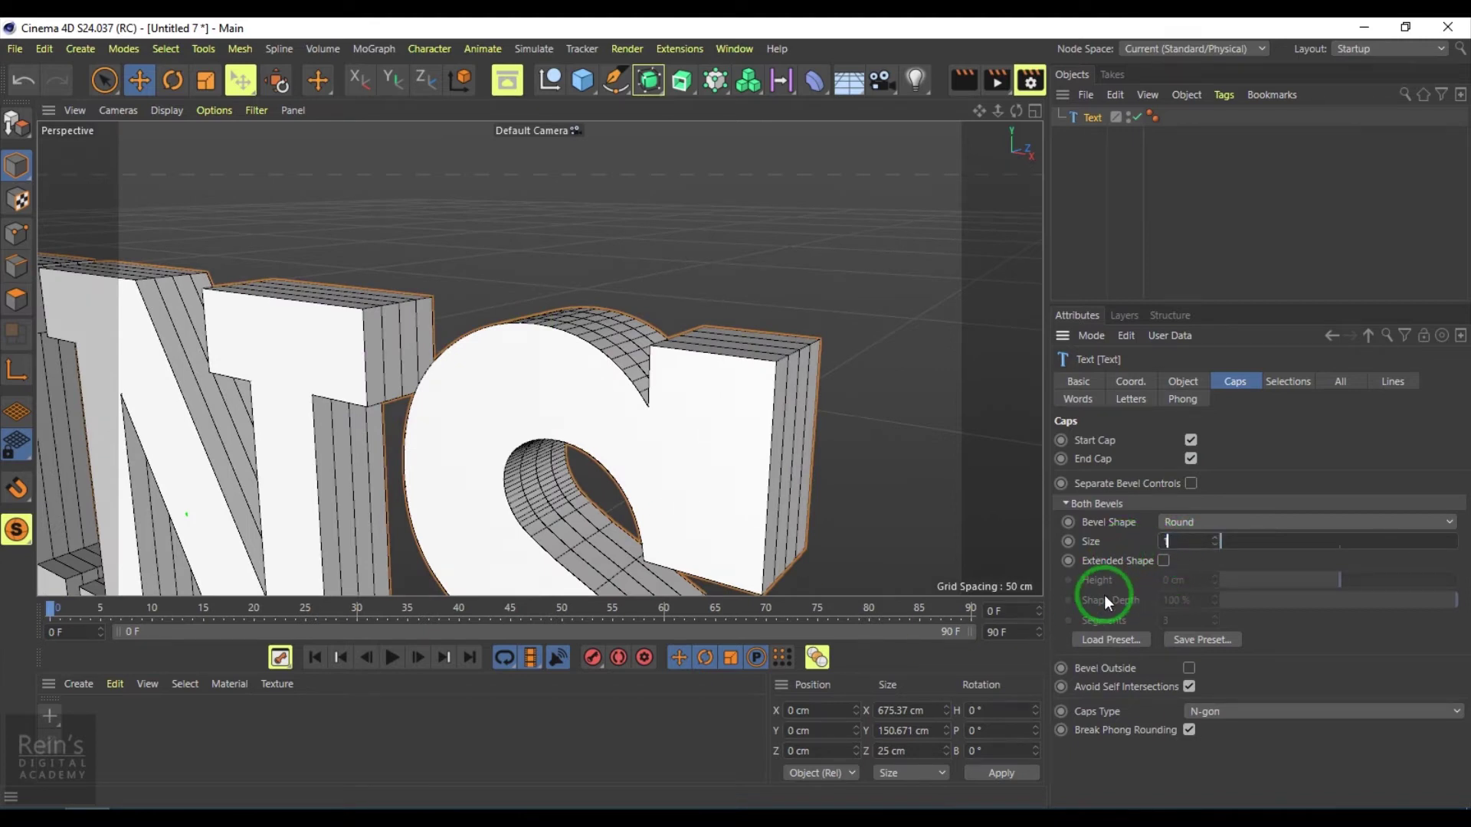
key(Return)
drag(1184, 539, 1075, 543)
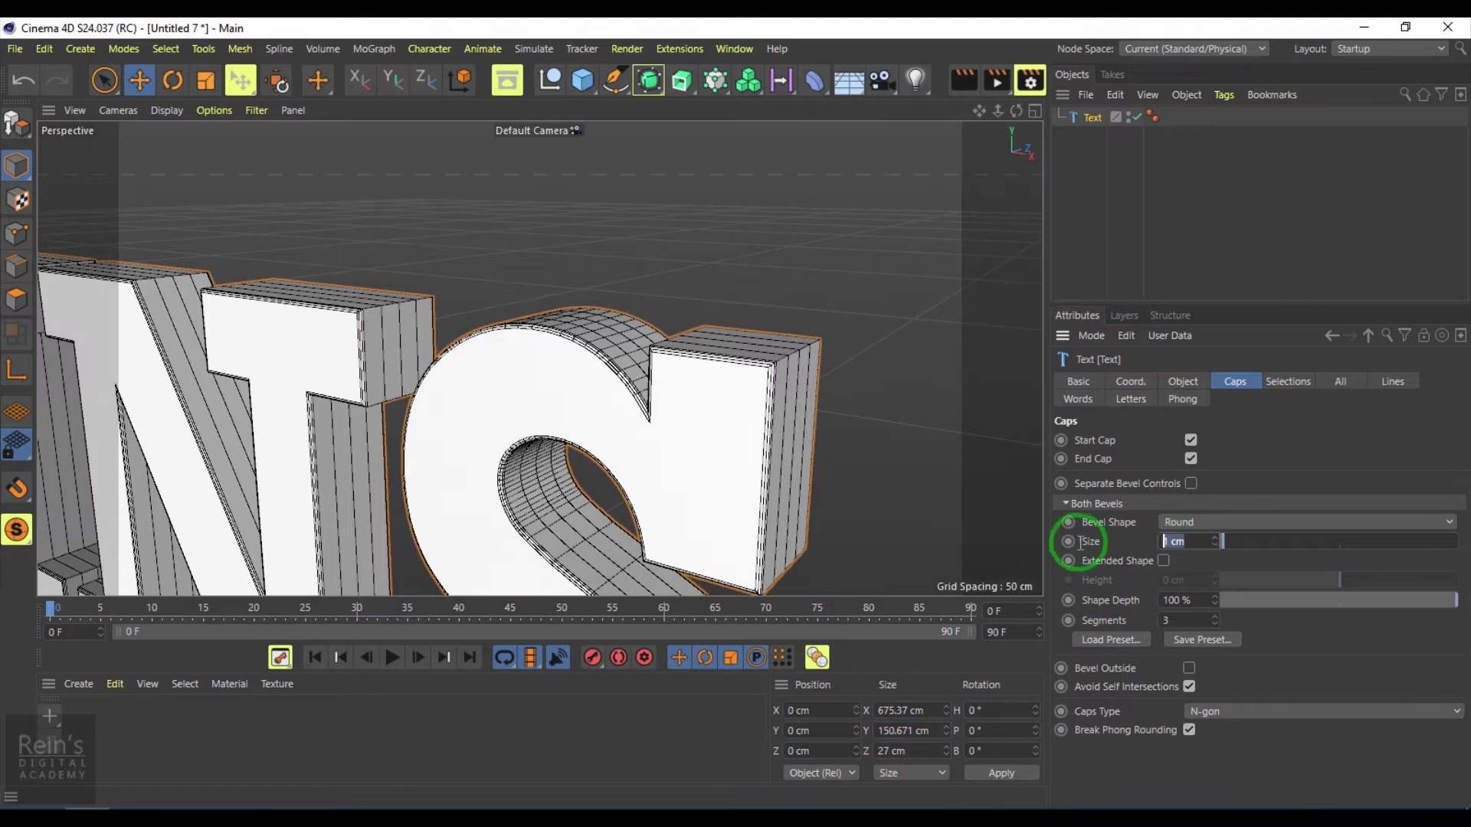
text(5)
key(Return)
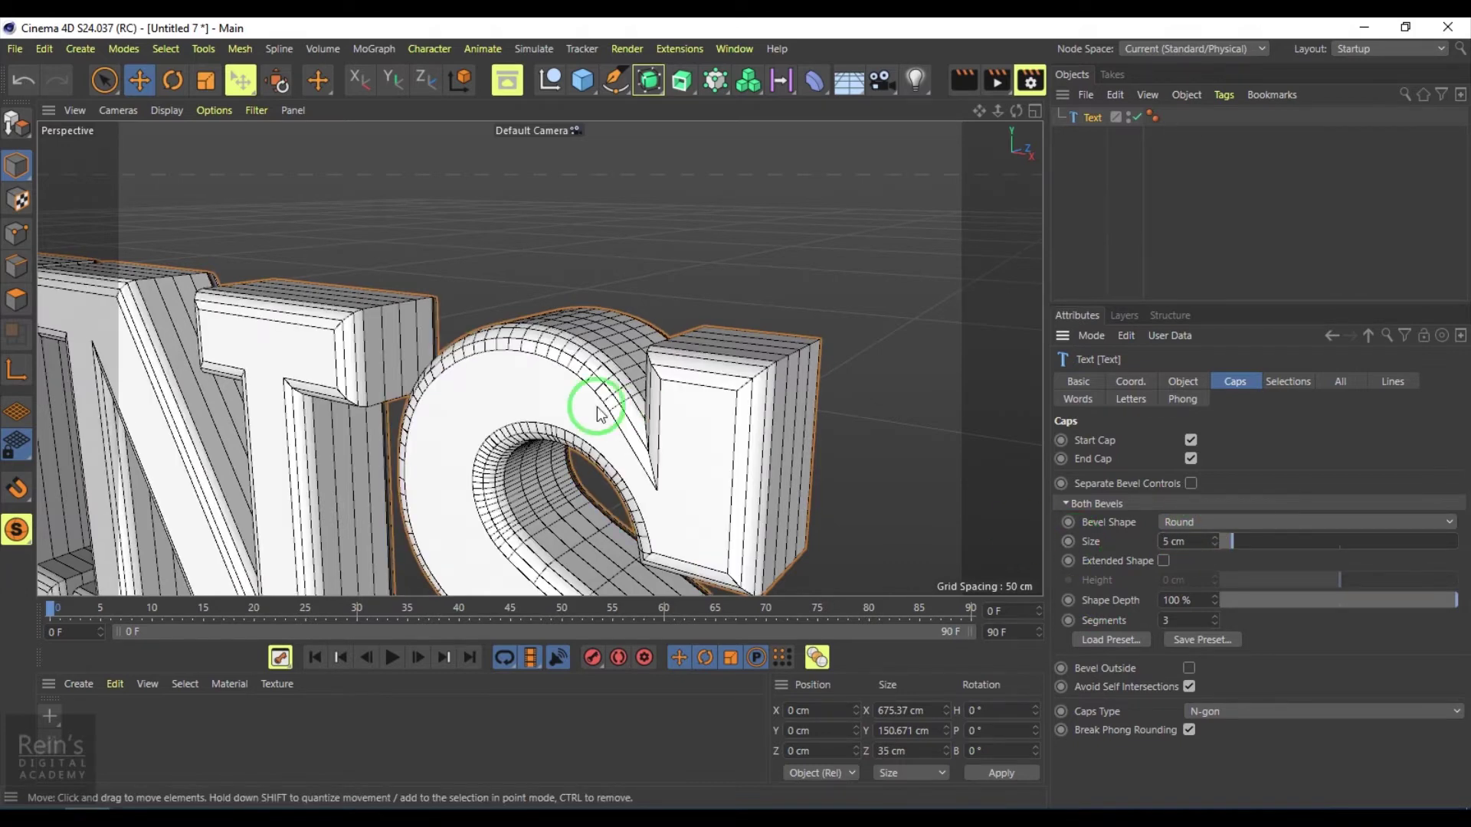
alt+drag(577, 416, 644, 406)
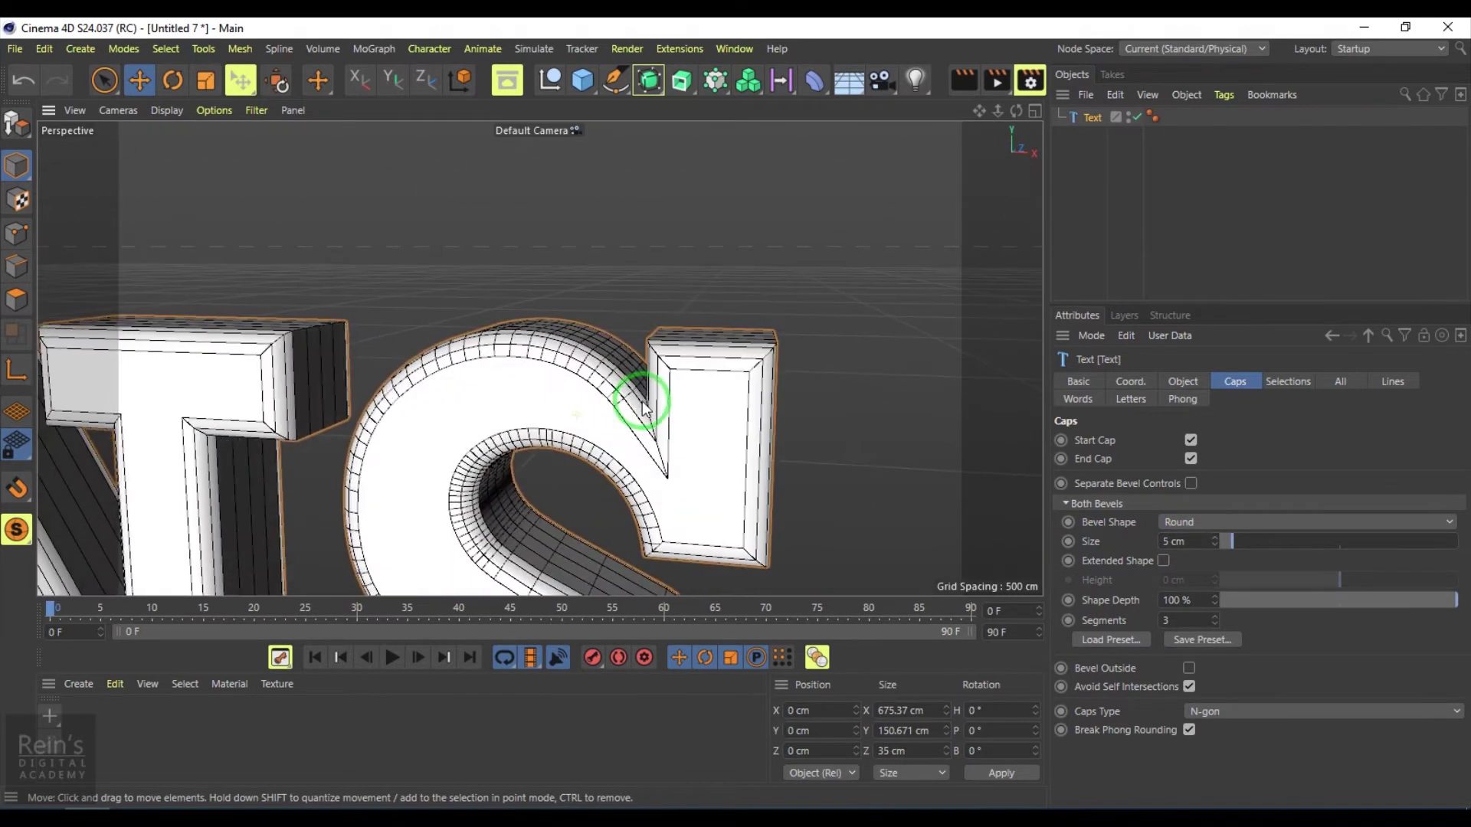
Step: Try Extended Shape on and off, leaving it off, and open the bevel preset browser
click(1164, 561)
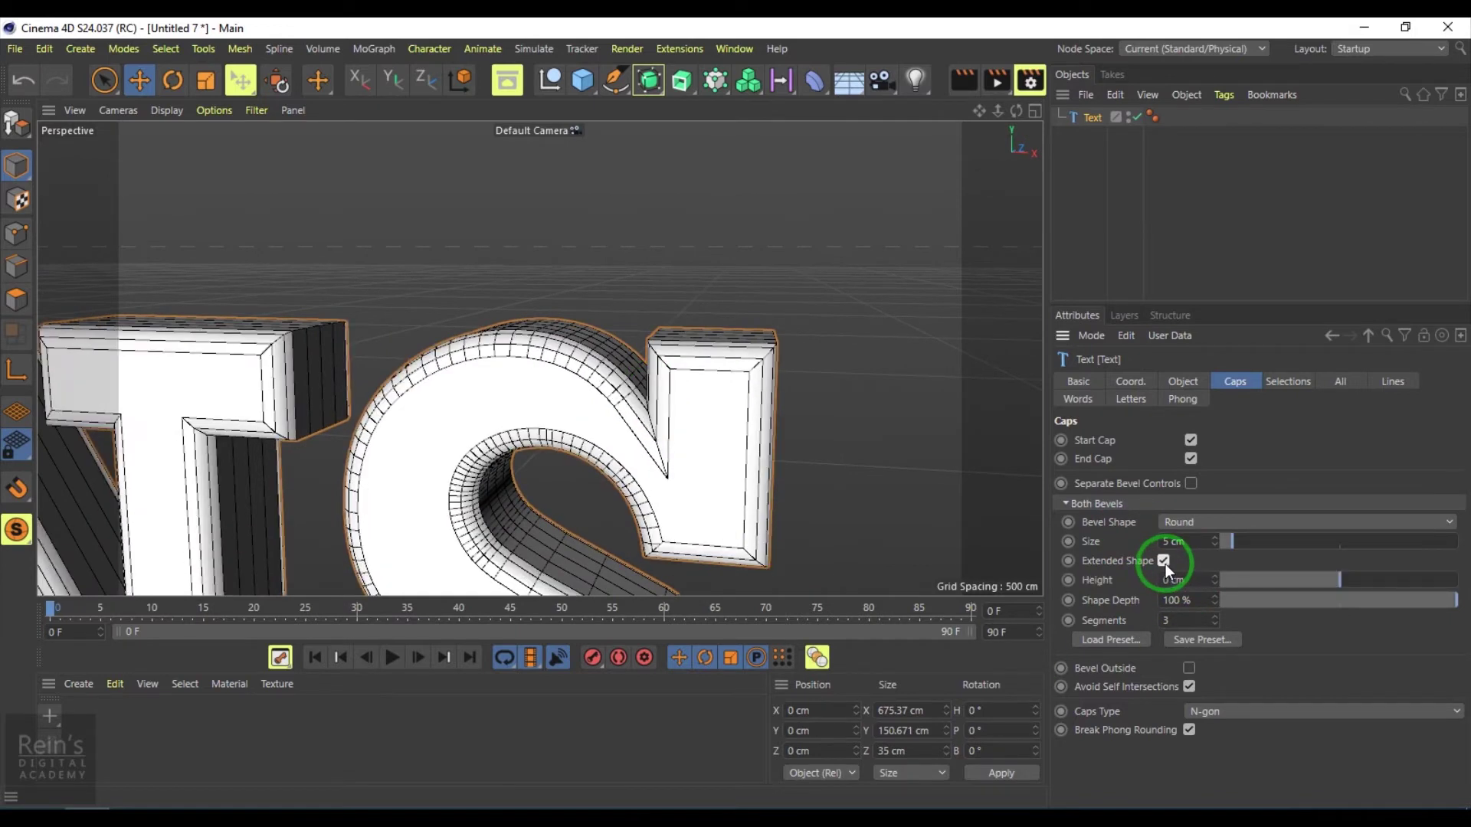
alt+drag(613, 423, 503, 465)
click(1168, 565)
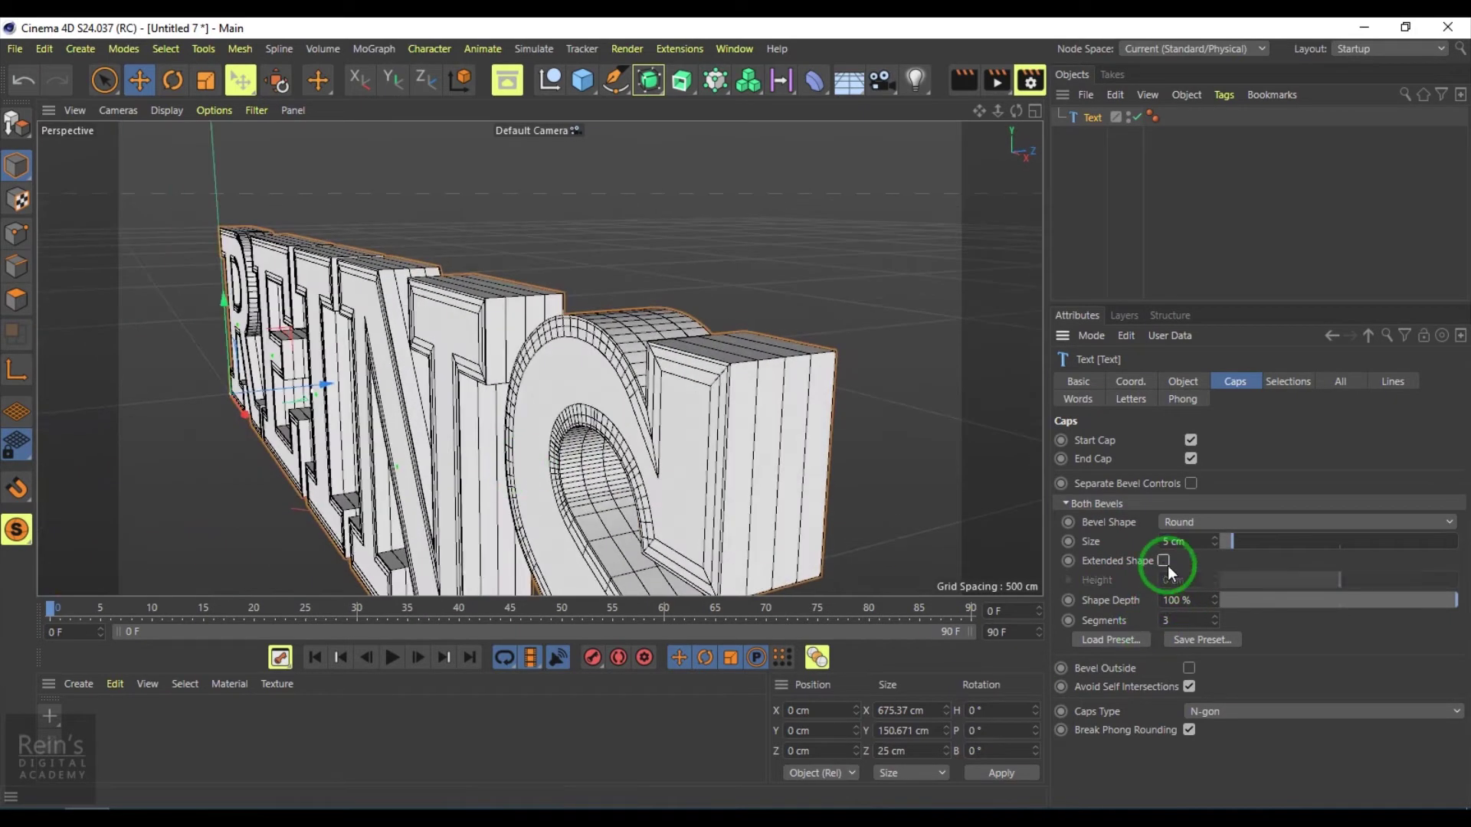
click(1164, 561)
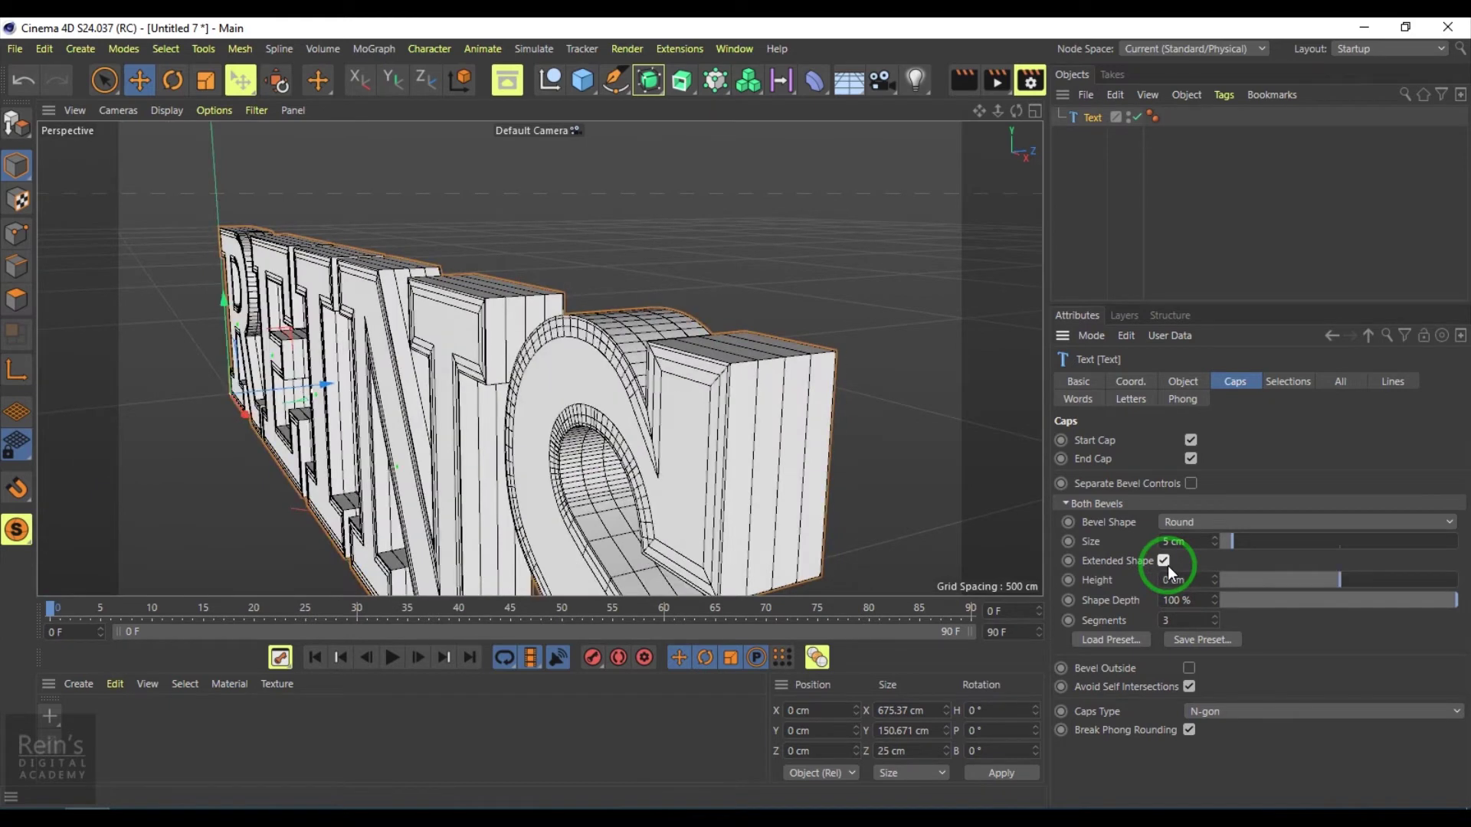
click(1166, 565)
alt+drag(646, 488, 683, 496)
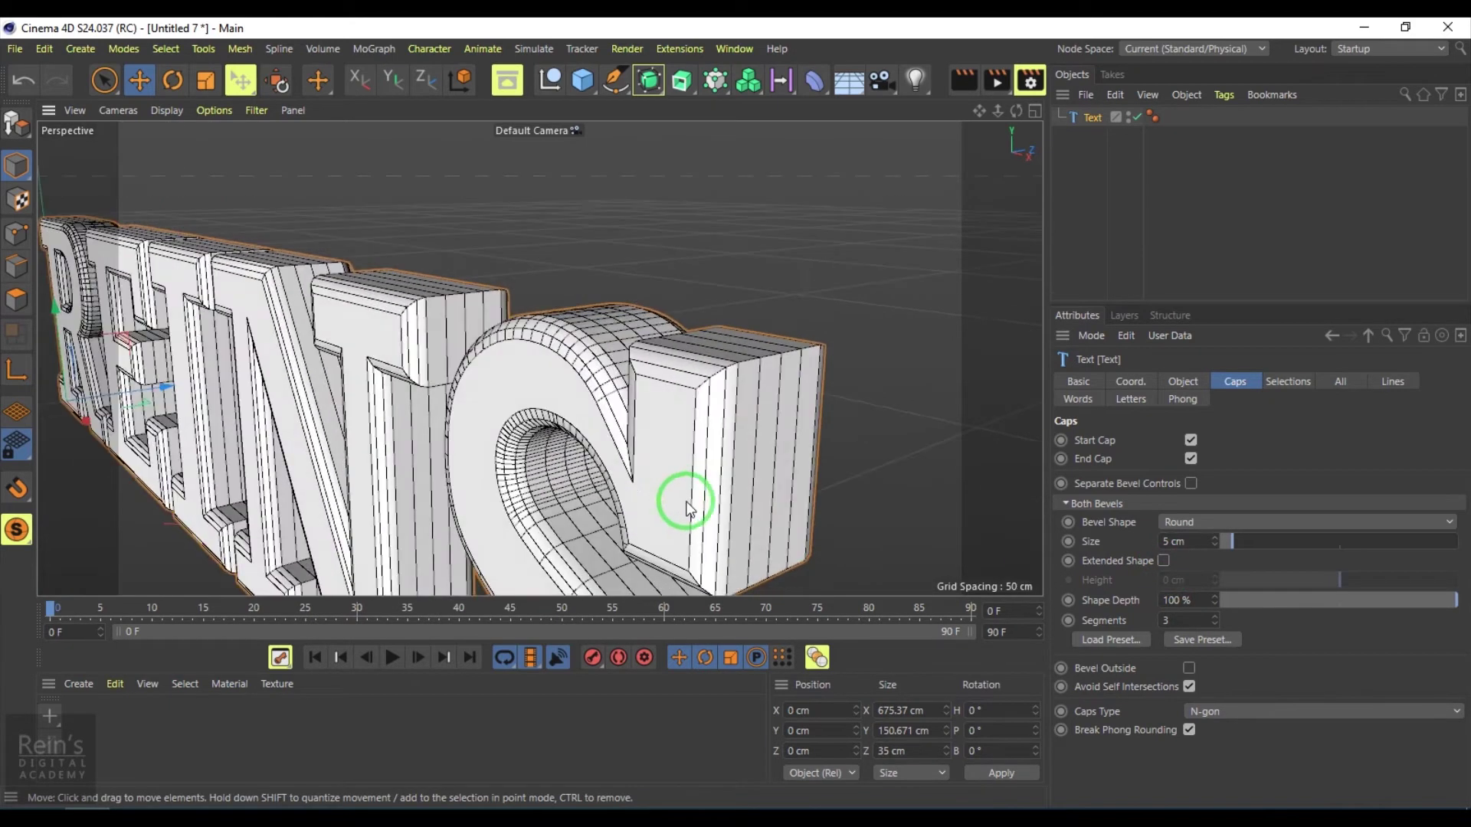
click(1110, 640)
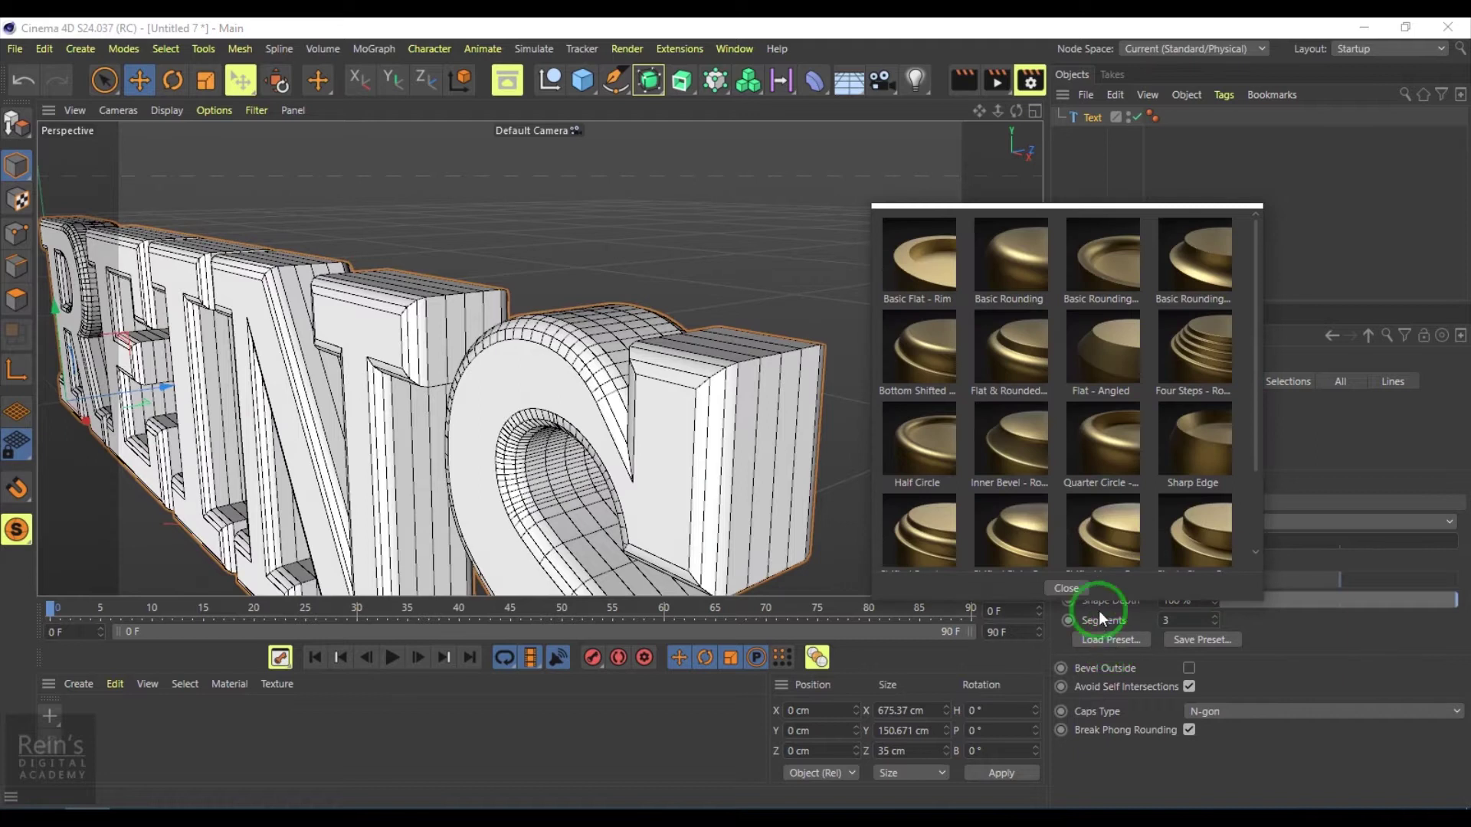
Step: Apply the Two Step - Inverted preset, then Basic Rounding - Inverted, and reframe the word
double_click(1005, 527)
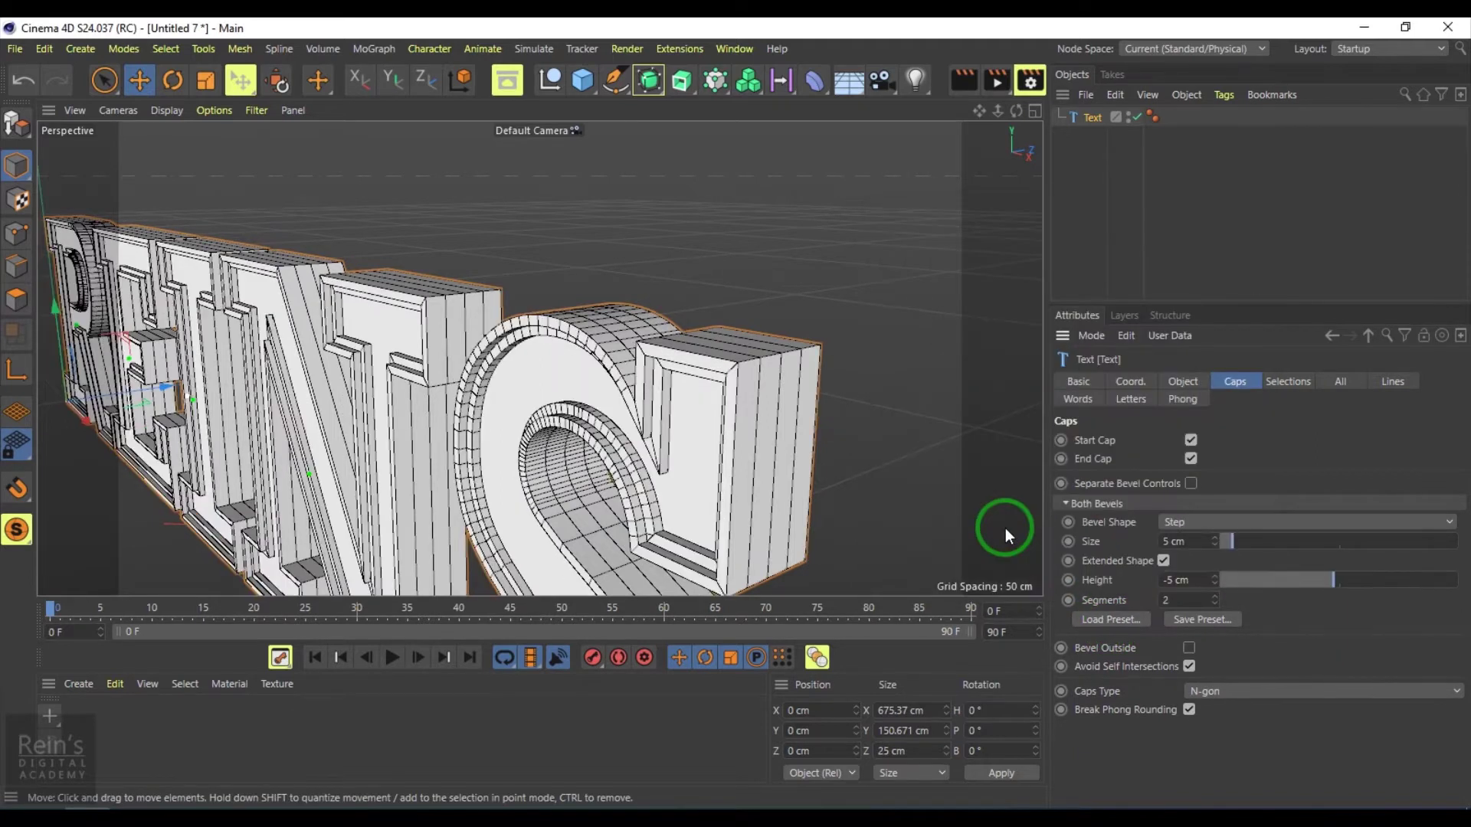
click(1132, 624)
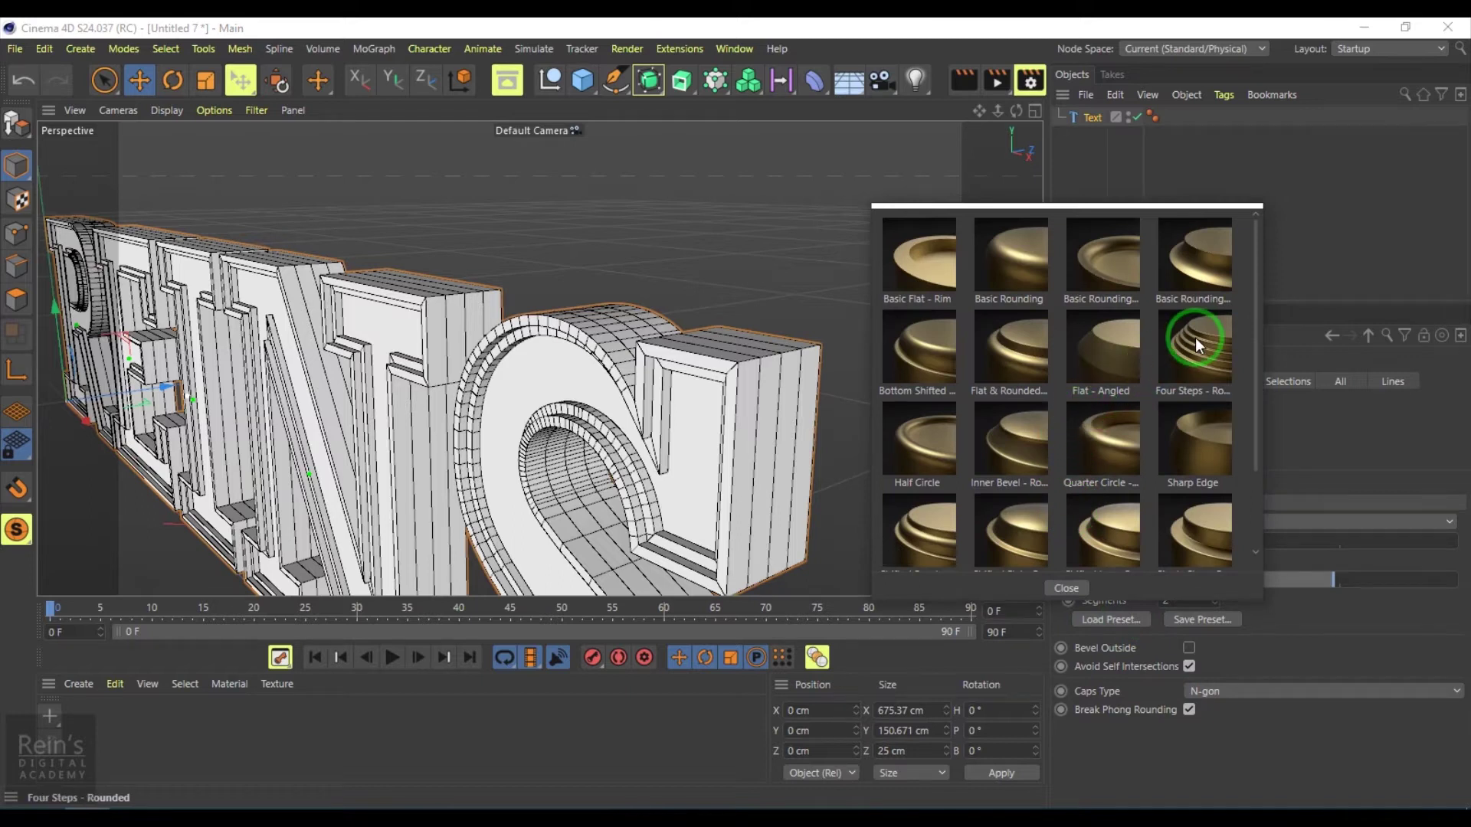
double_click(1200, 277)
scroll(490, 383, down, 3)
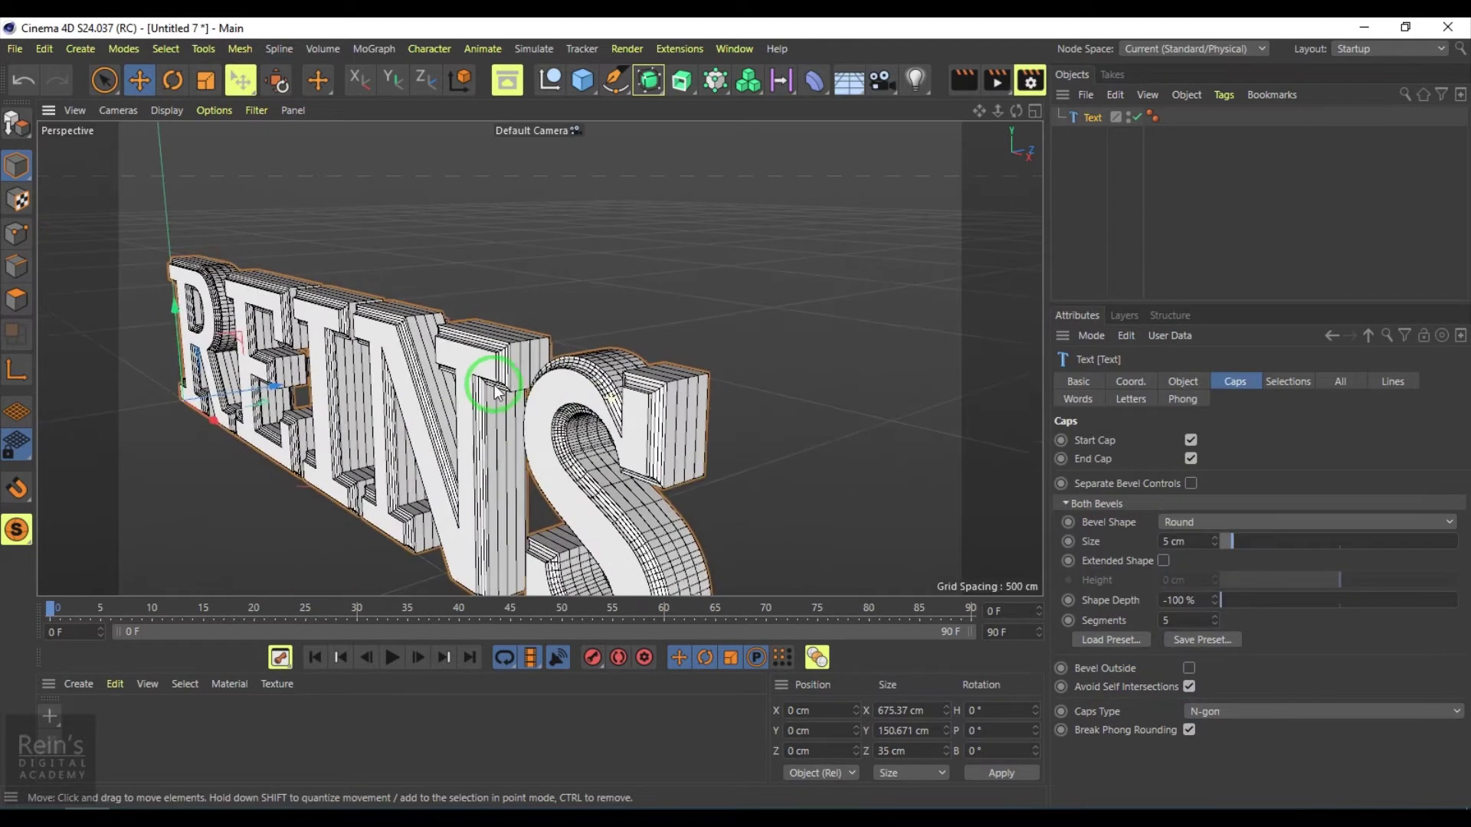
alt+middle_drag(543, 402, 559, 365)
alt+right_drag(559, 365, 733, 414)
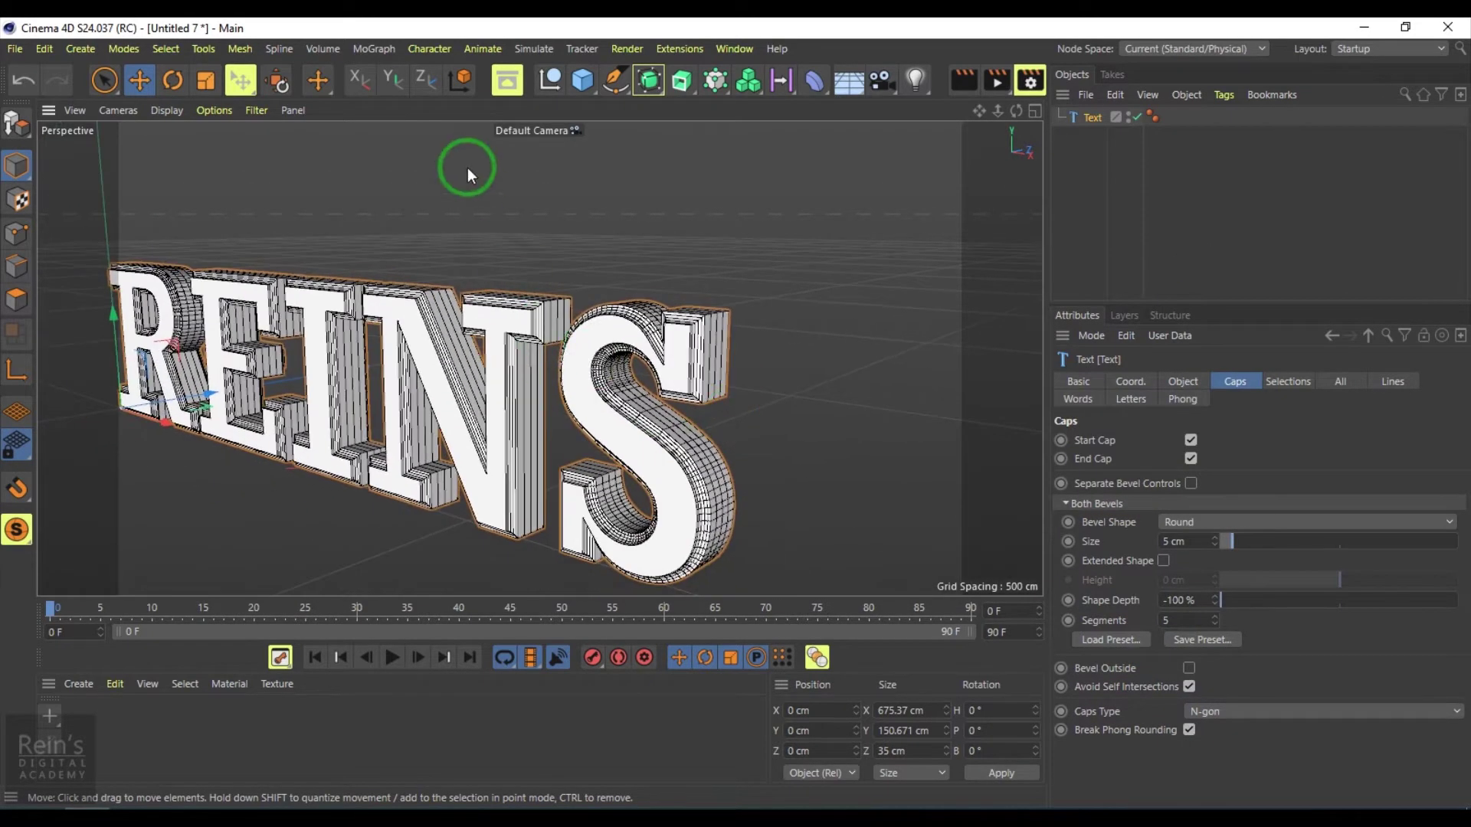
scroll(615, 381, up, 3)
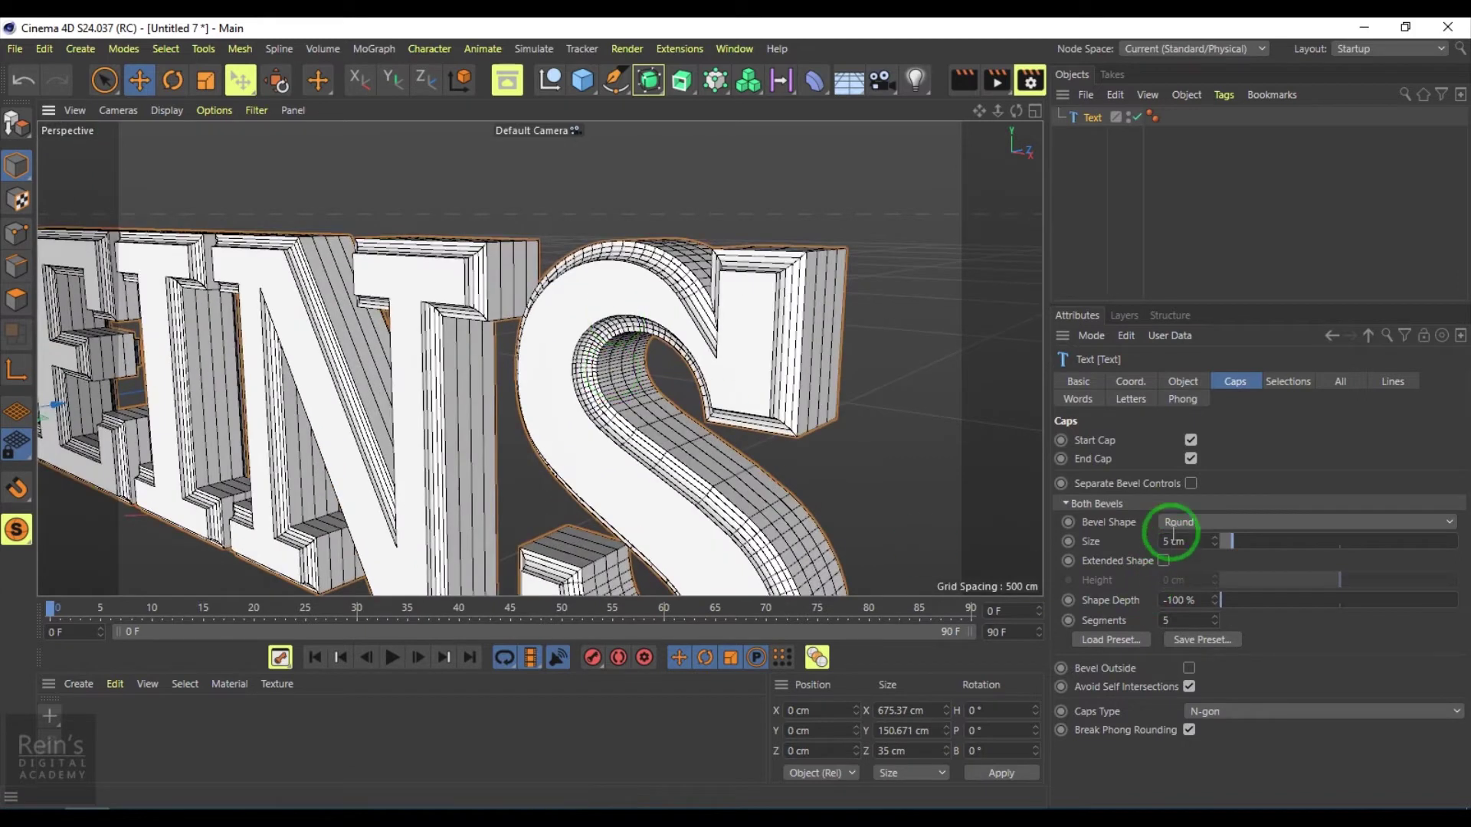
Step: Enable Separate Bevel Controls and edit the end bevel size, starting at 1 cm
click(1189, 484)
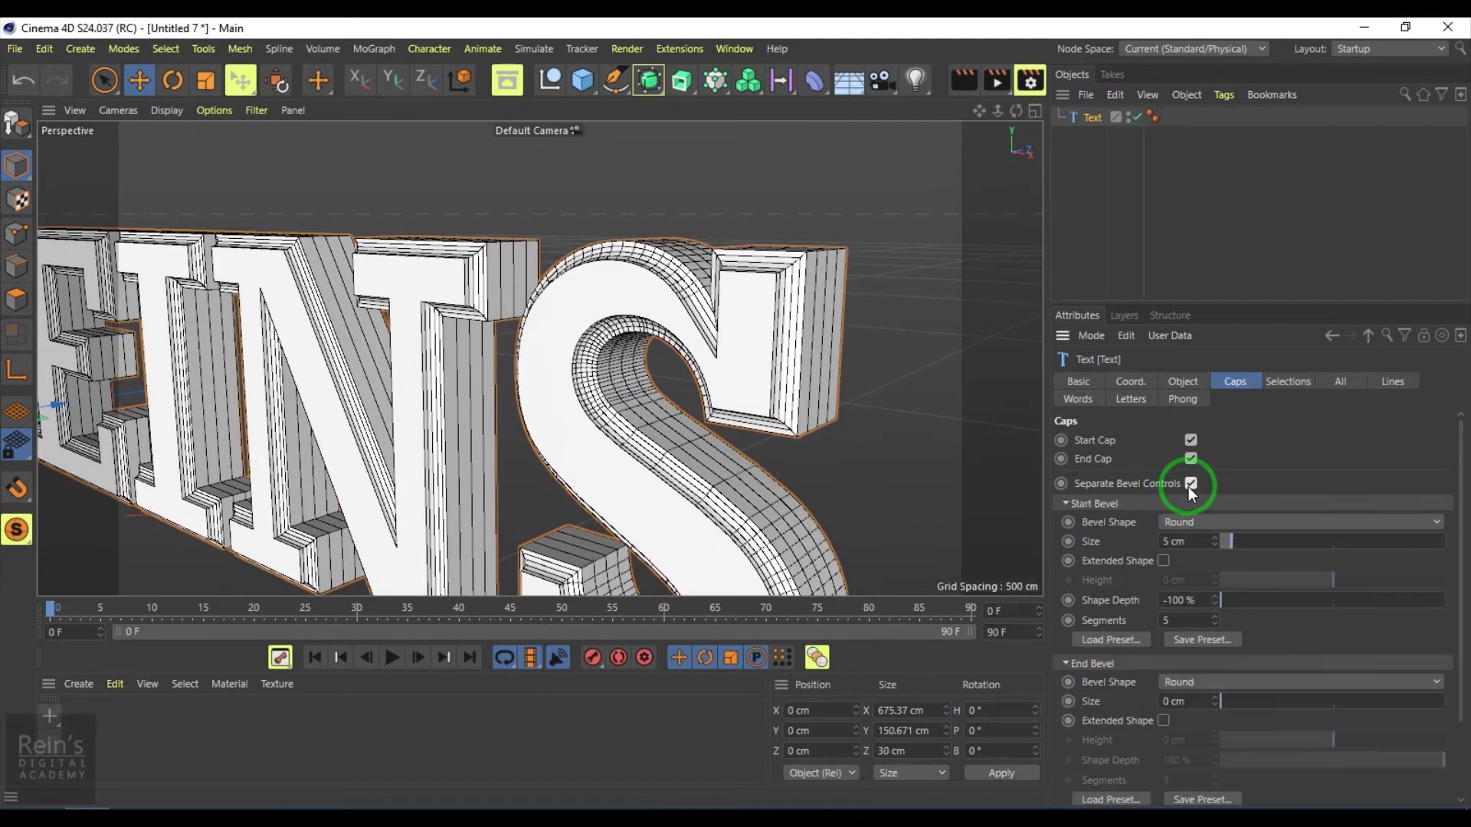
scroll(1183, 640, down, 2)
click(1183, 608)
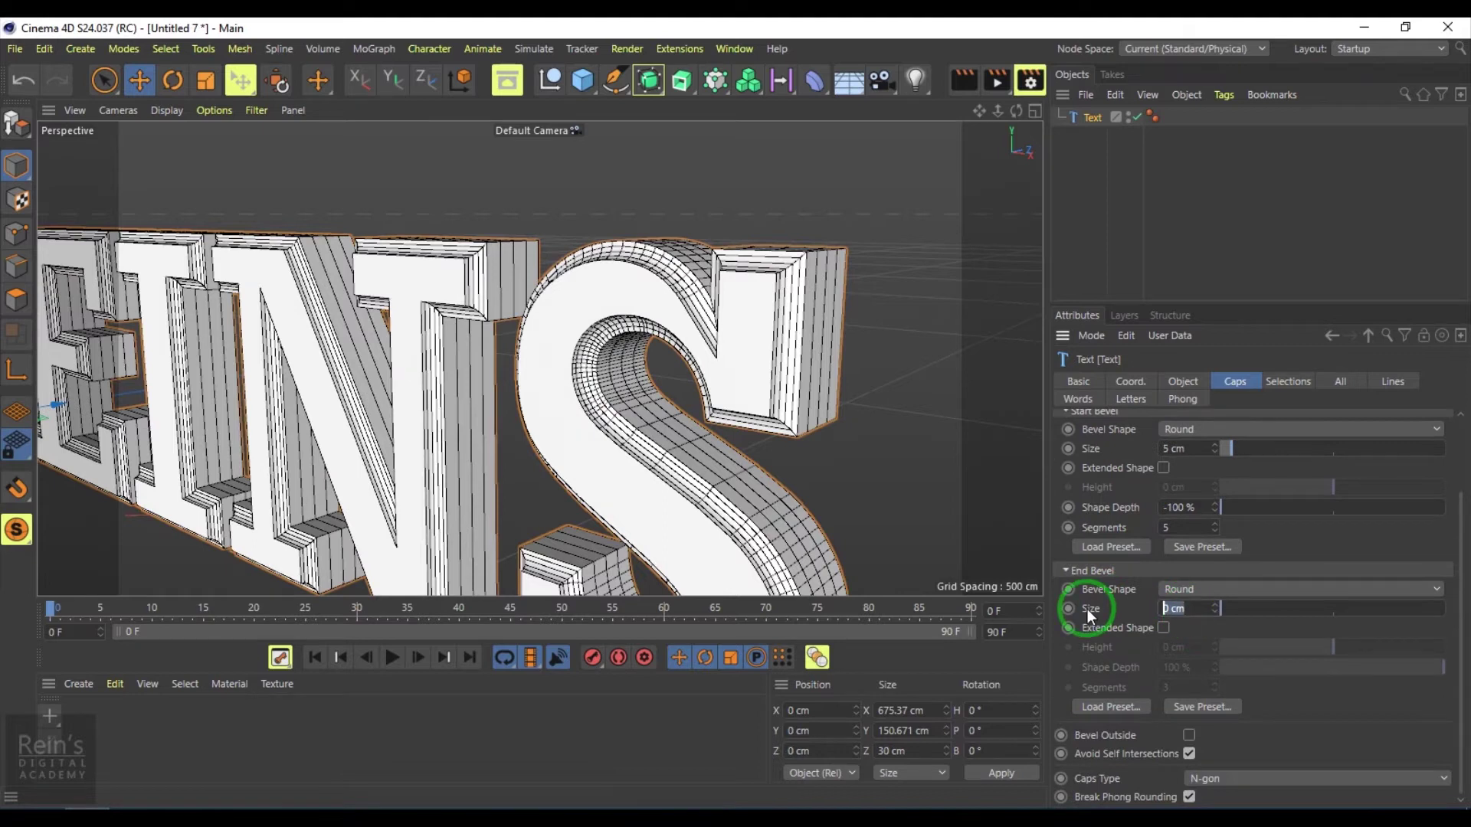
text(1)
key(Return)
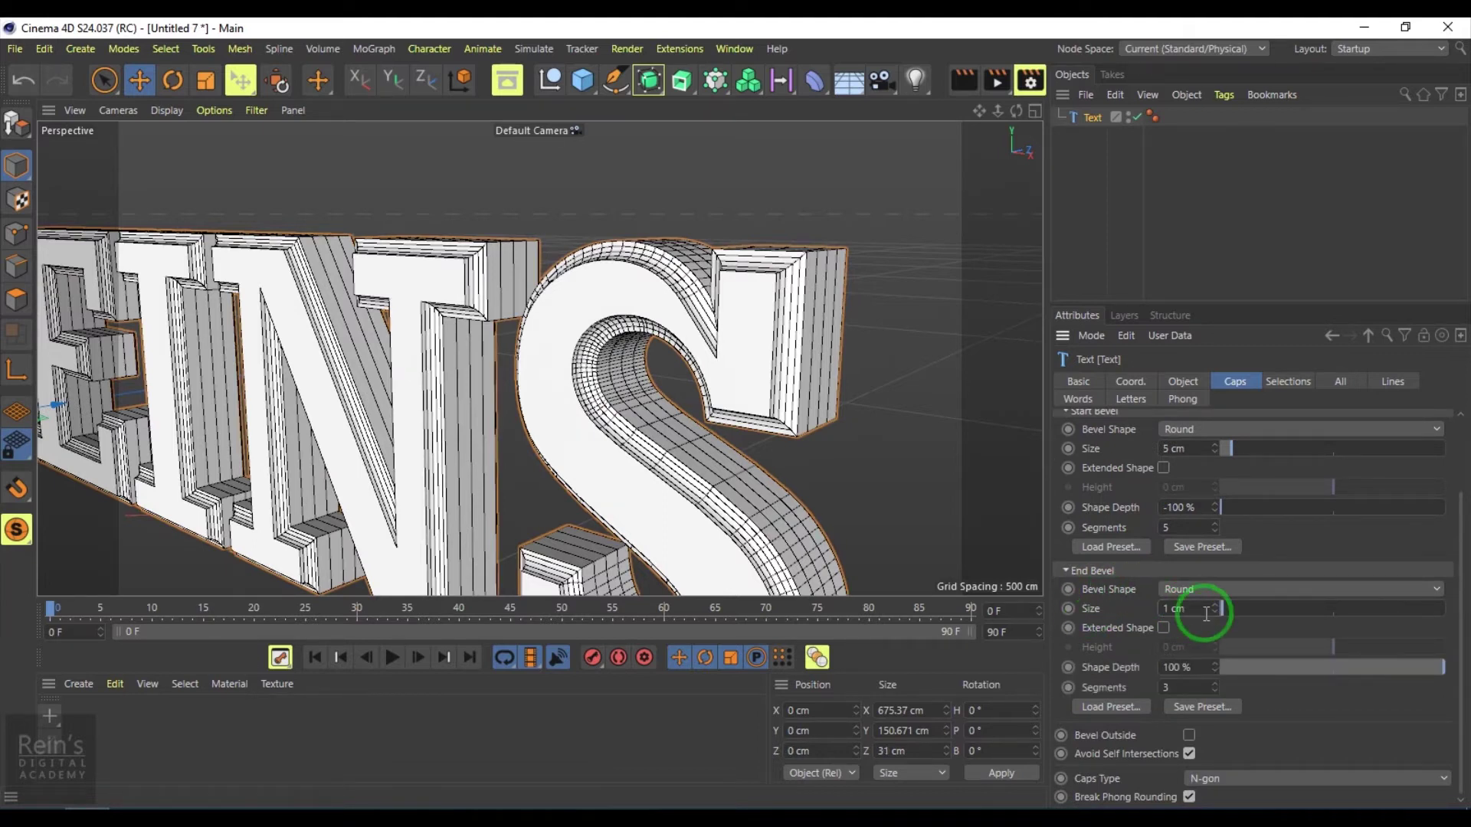
drag(1204, 611, 1031, 611)
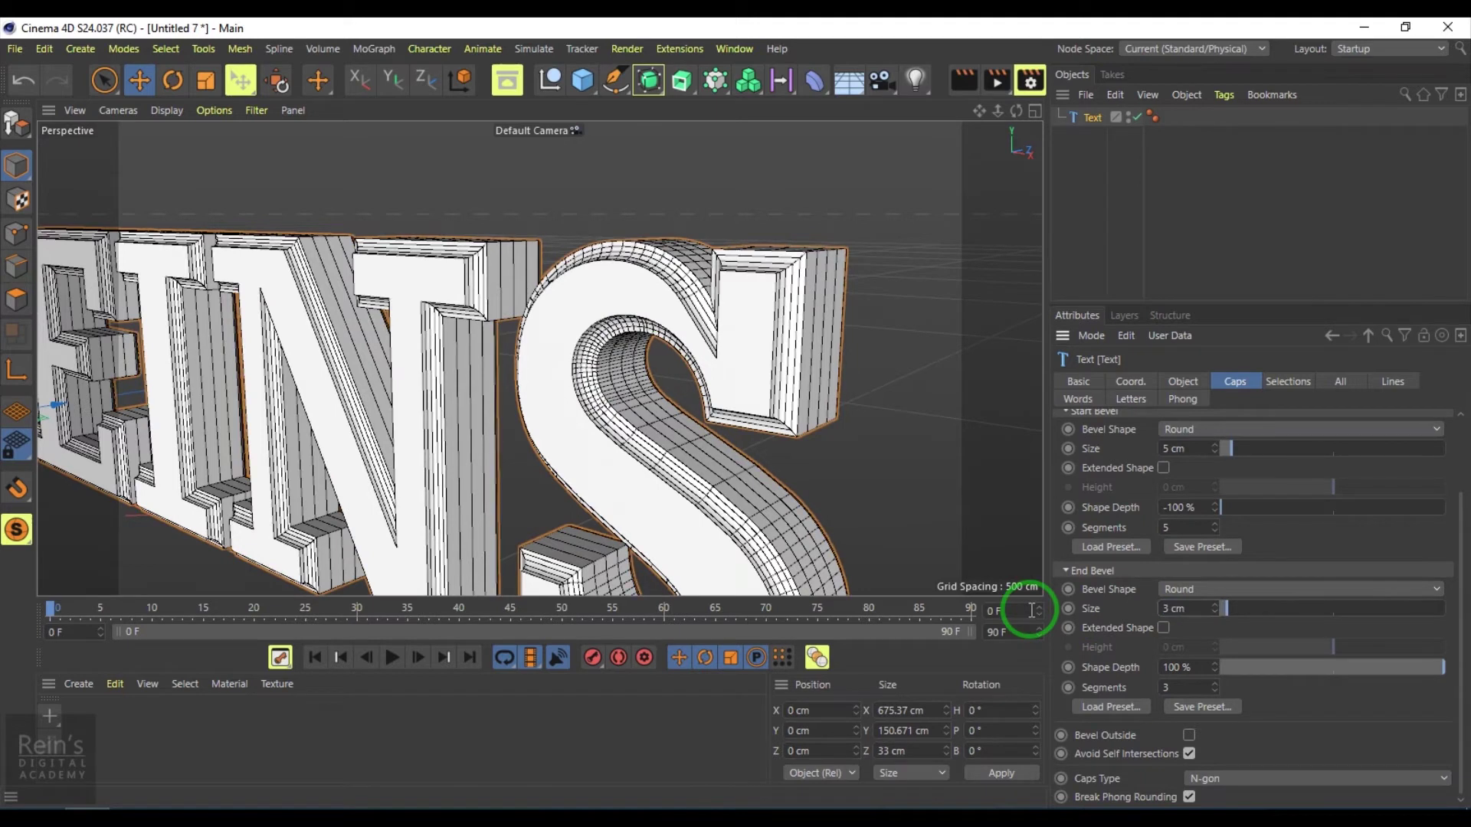
Step: Turn Bevel Outside on, off and back on while orbiting around the text
alt+drag(945, 504, 778, 480)
alt+drag(916, 555, 789, 536)
click(1189, 735)
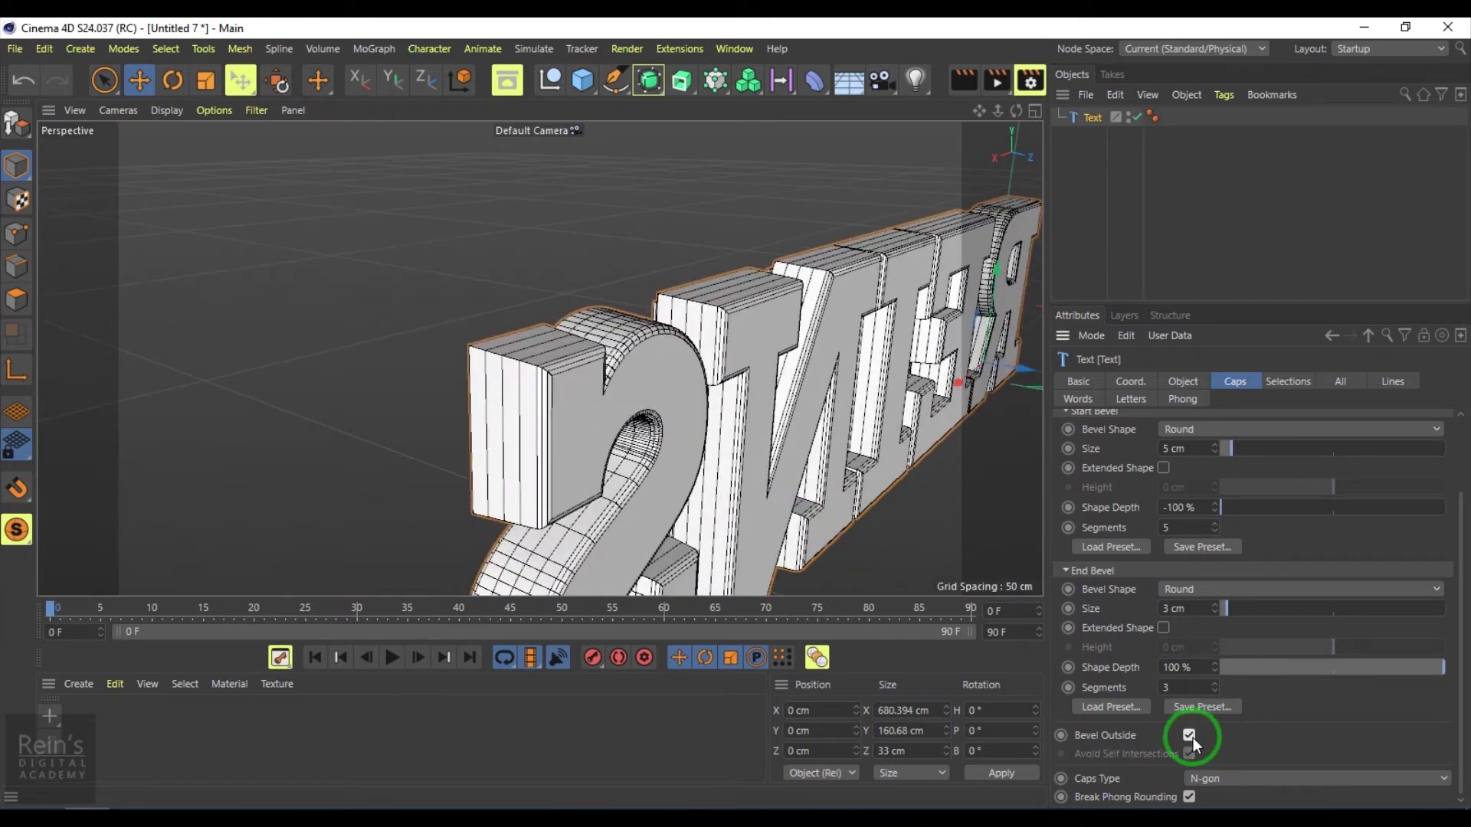
alt+drag(881, 528, 710, 421)
click(1198, 745)
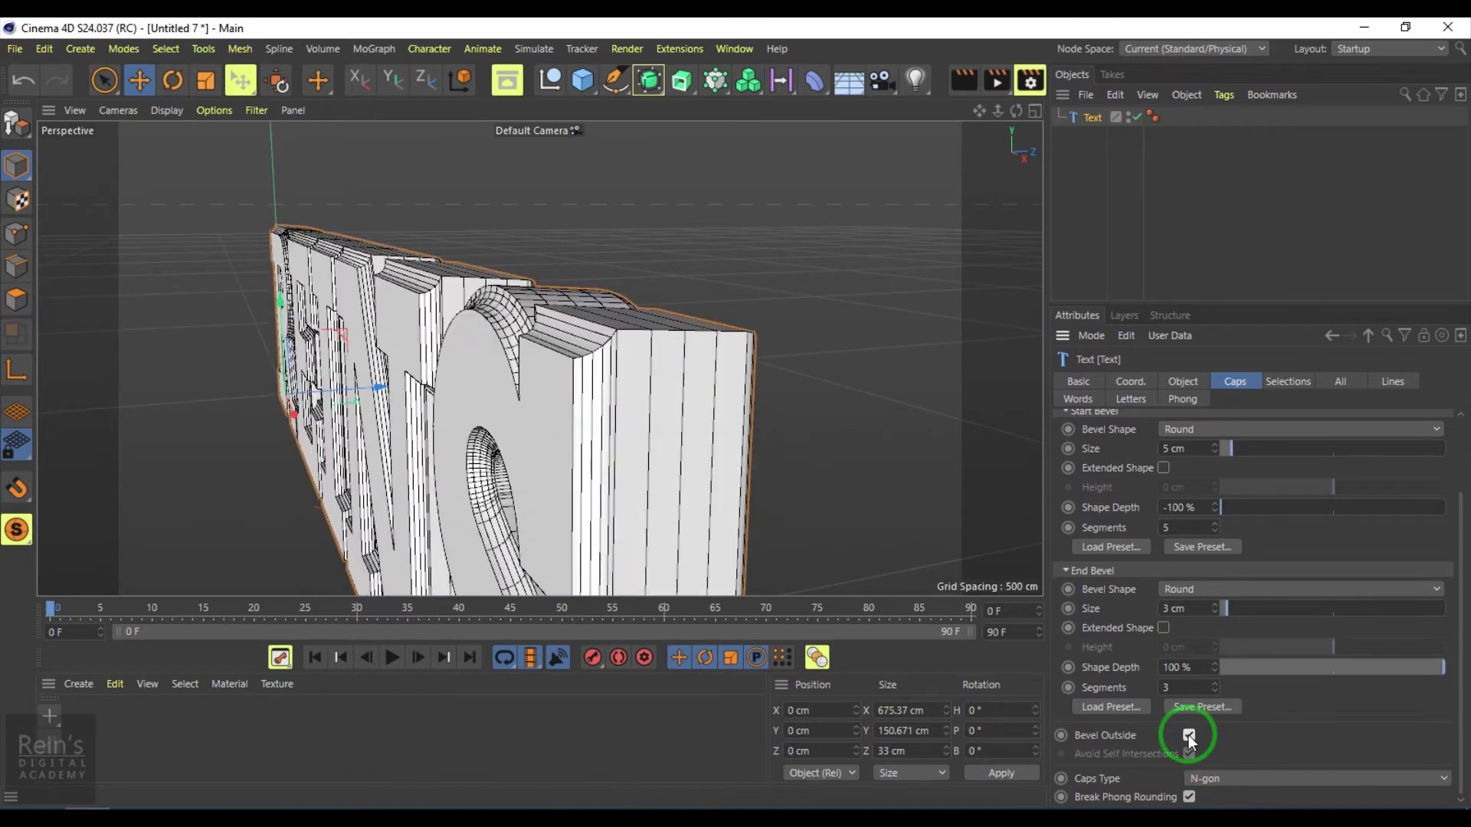
click(1189, 736)
click(1189, 736)
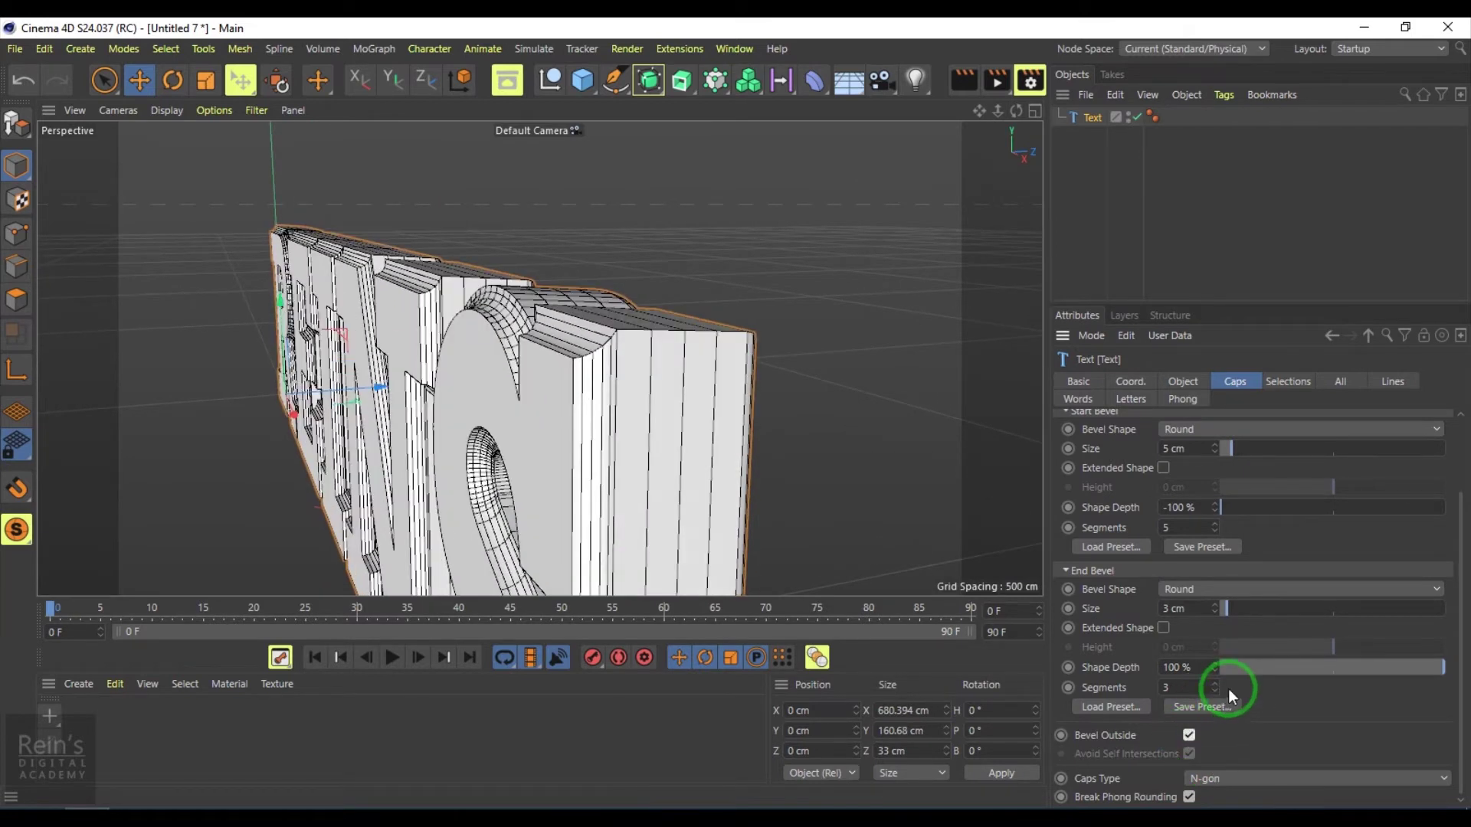
Step: Set the End Bevel Shape Depth to 100% and zoom in close on the letters
drag(1368, 671, 1463, 666)
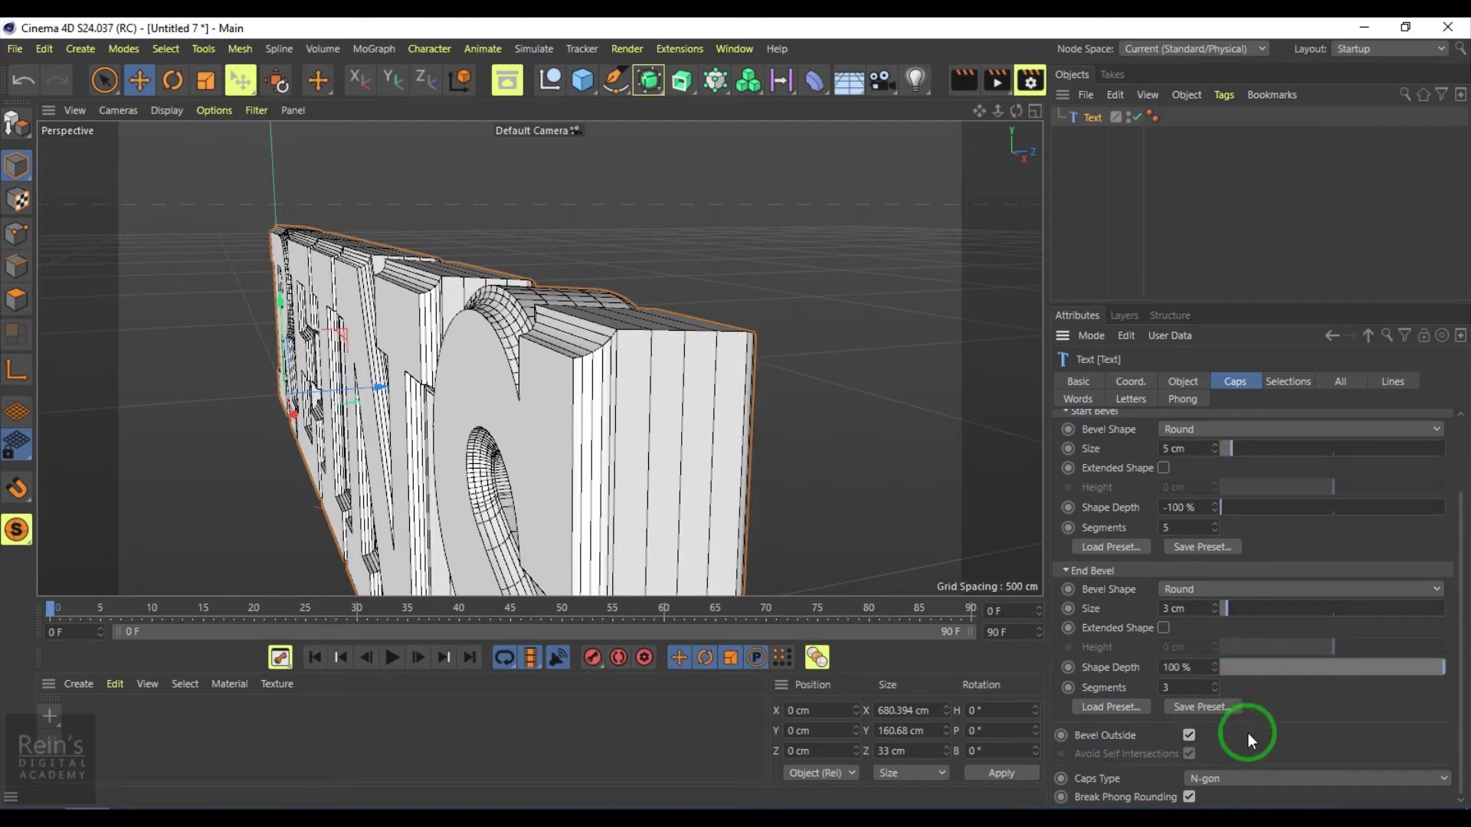
alt+drag(732, 585, 881, 584)
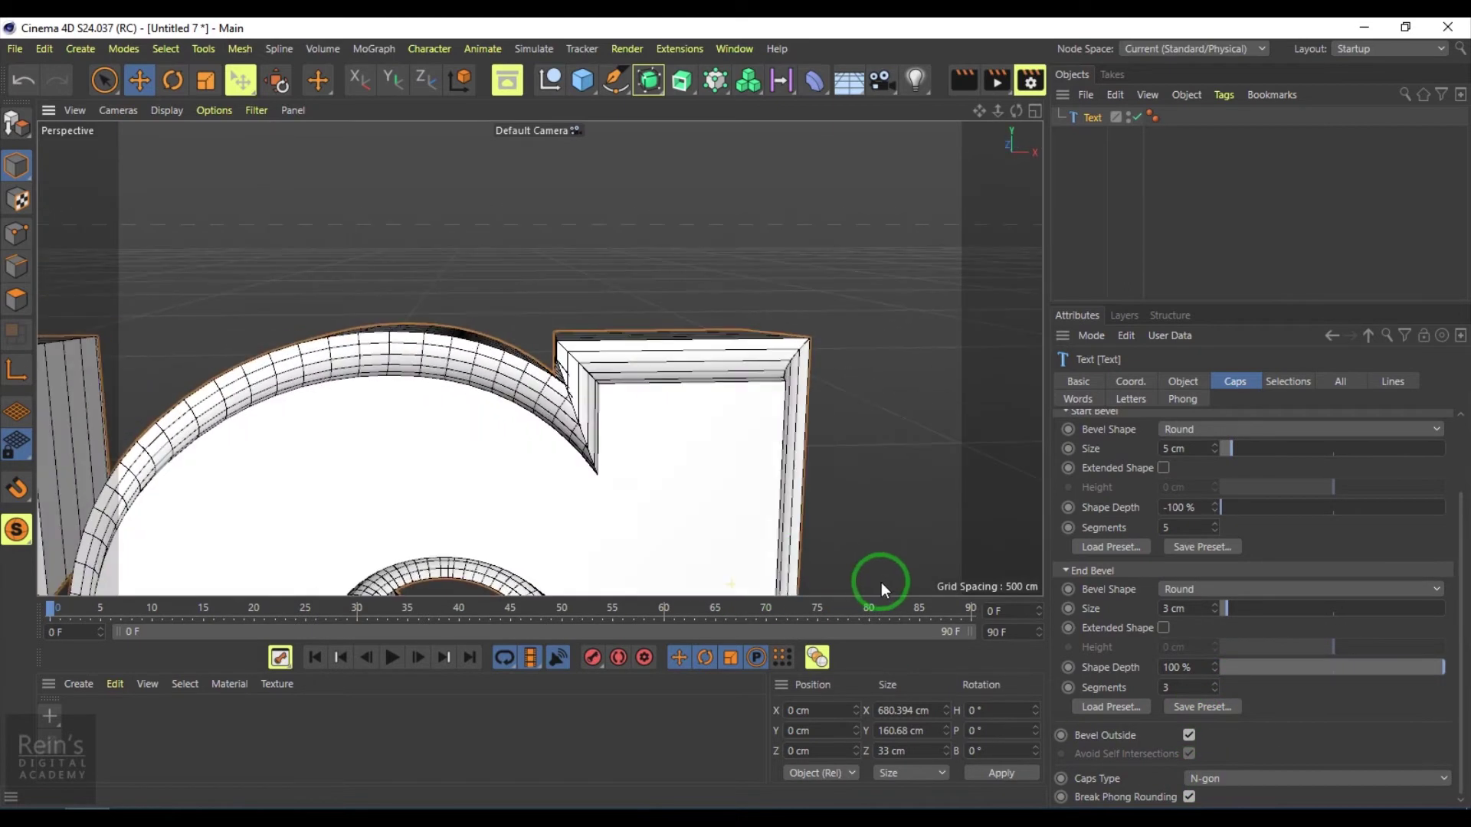
scroll(881, 585, down, 4)
alt+right_drag(787, 502, 821, 252)
alt+drag(726, 306, 584, 380)
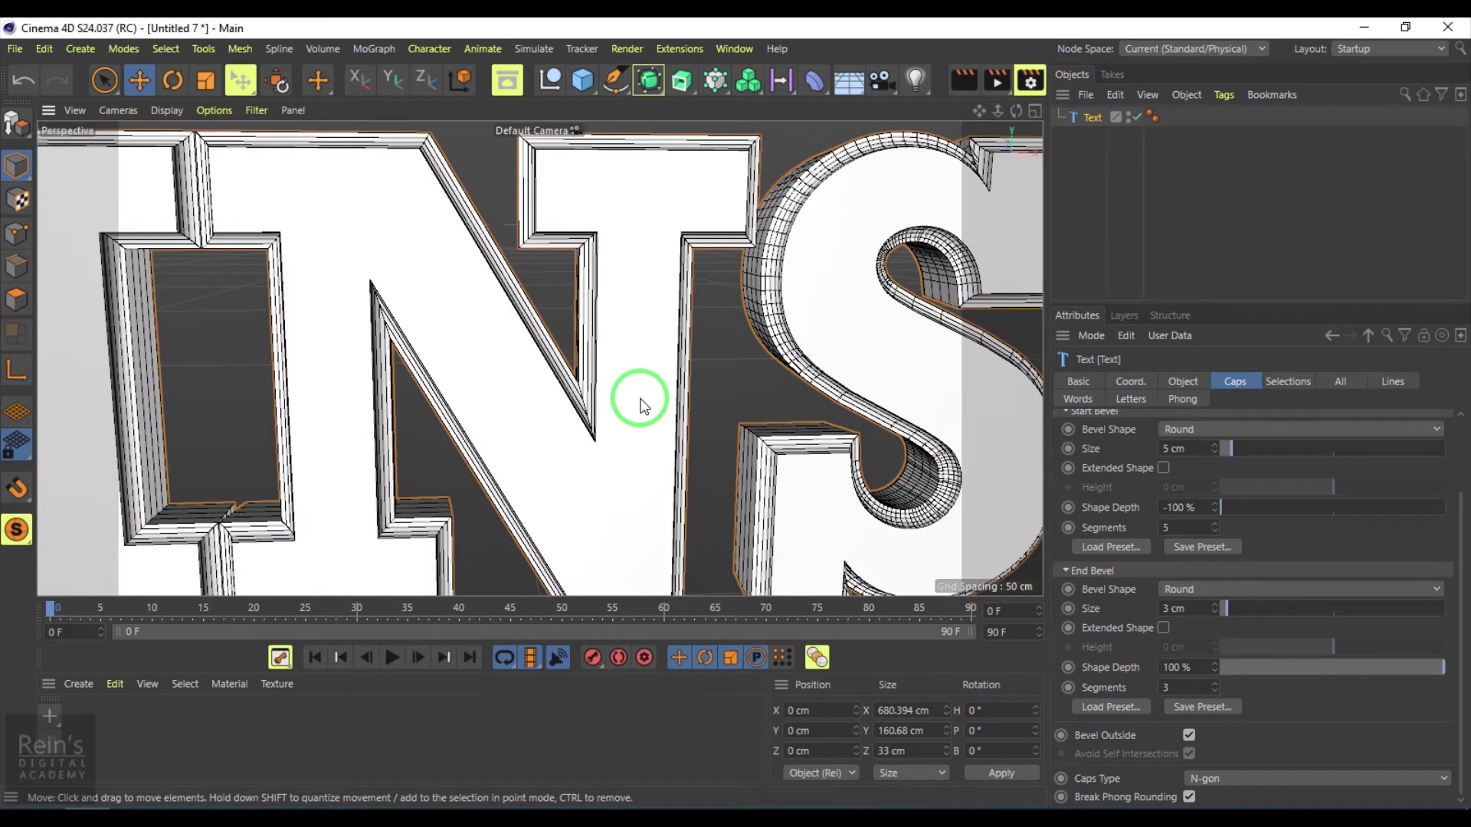
Step: Try the Triangles, Quadrangles, Delaunay and Regular Grid cap types in turn
click(1238, 777)
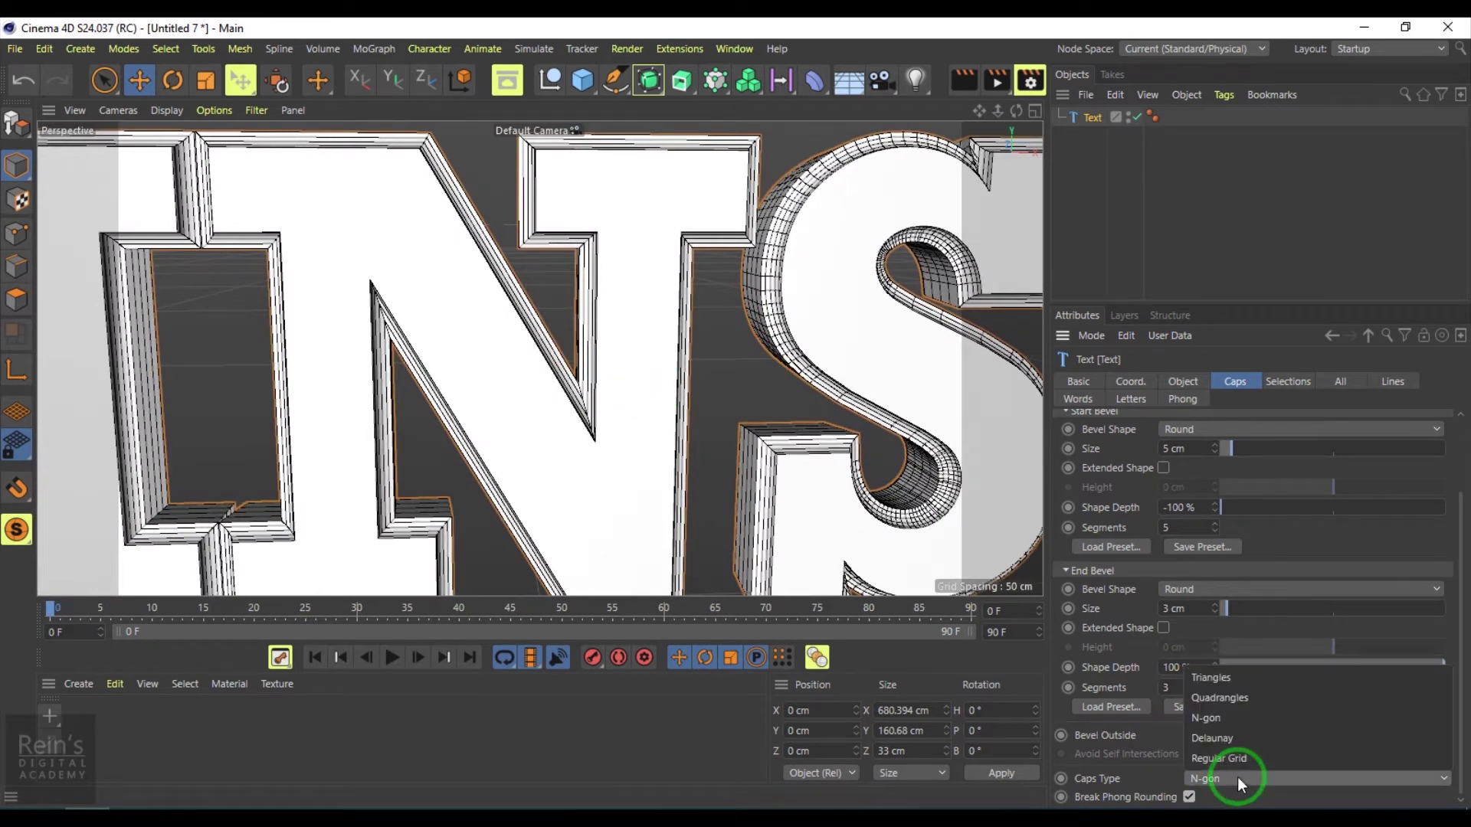
click(1230, 679)
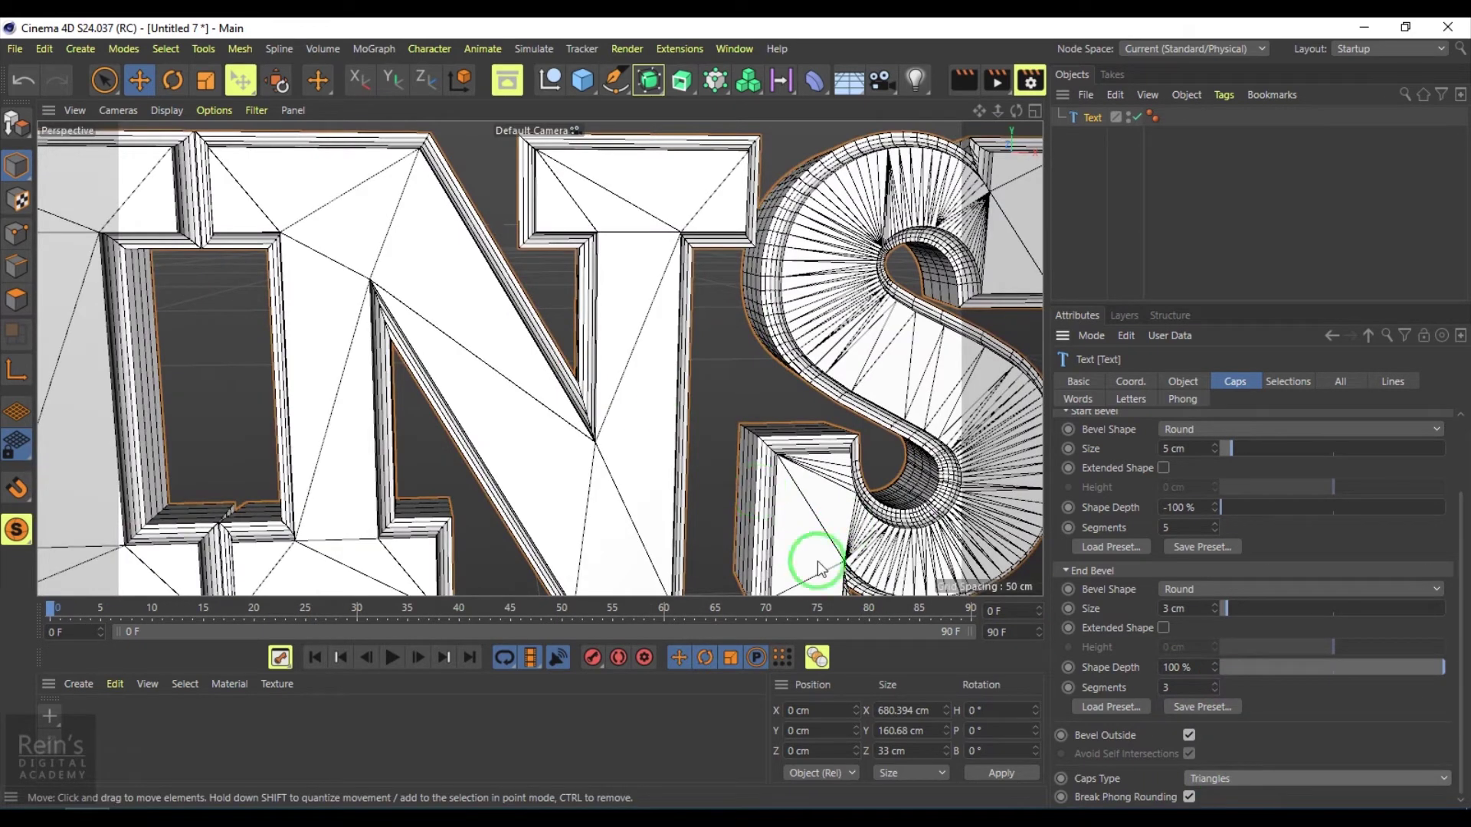
click(1256, 778)
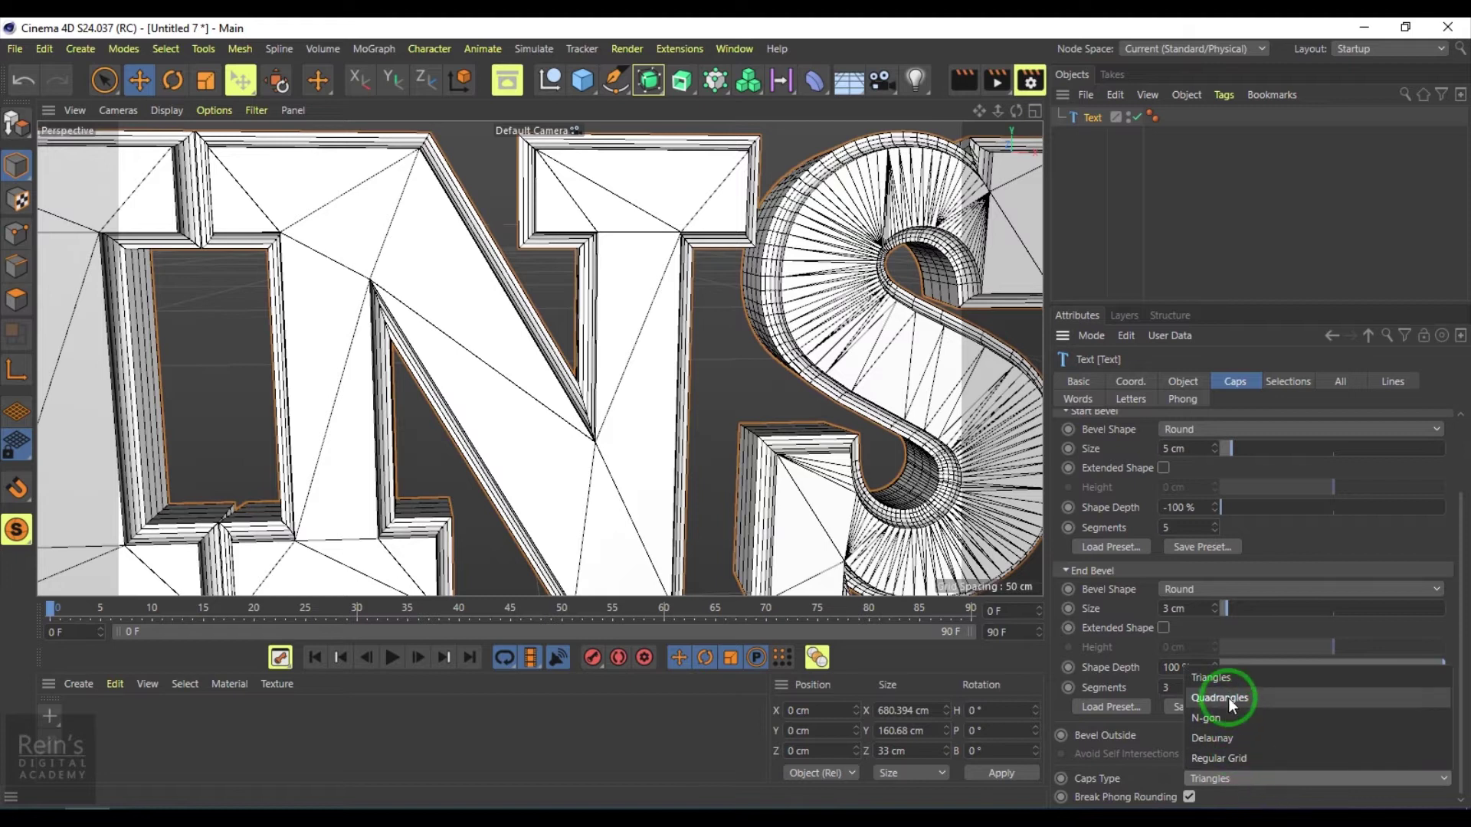
click(1228, 697)
click(1247, 780)
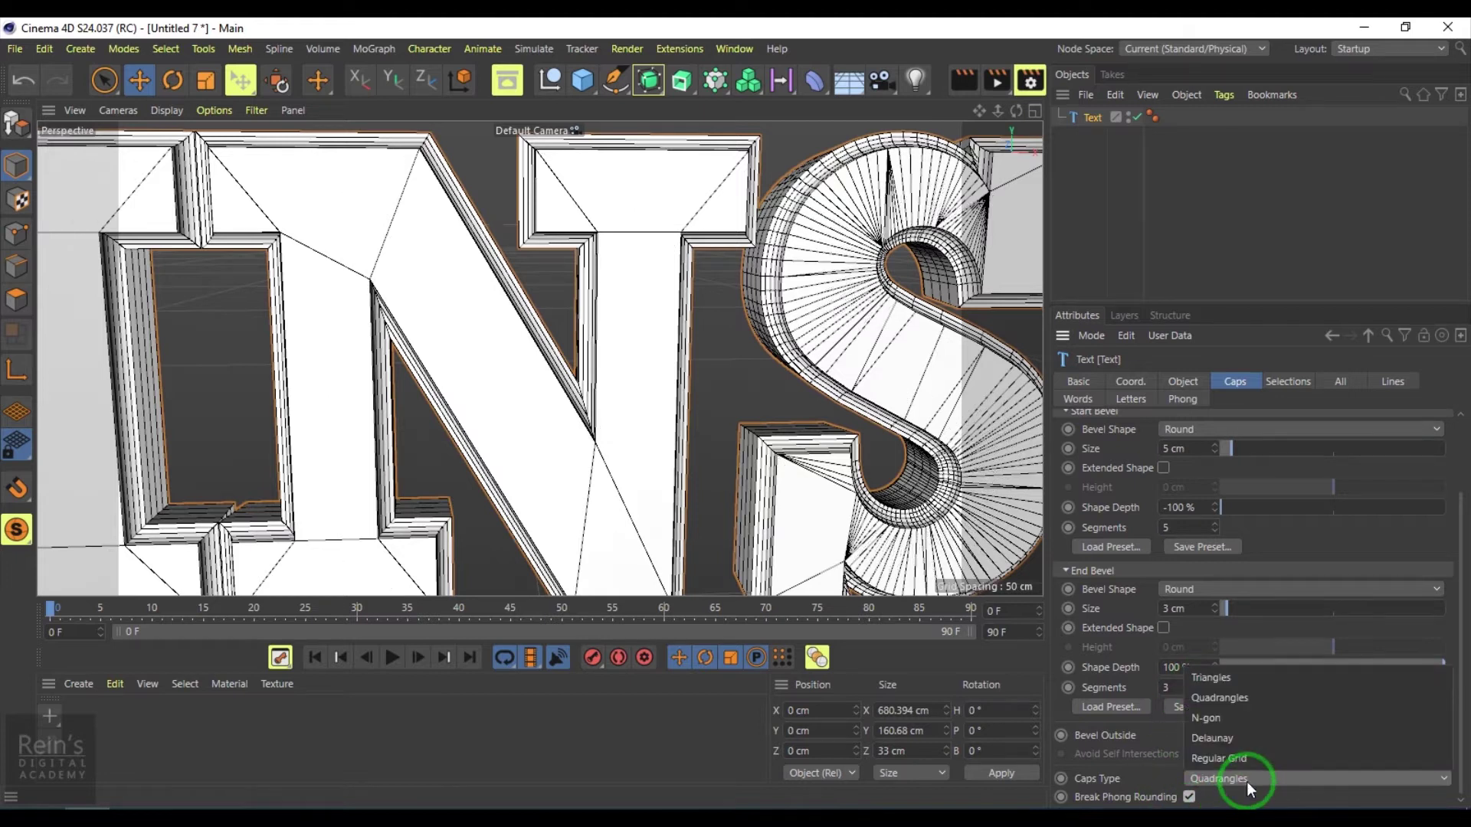
click(1233, 740)
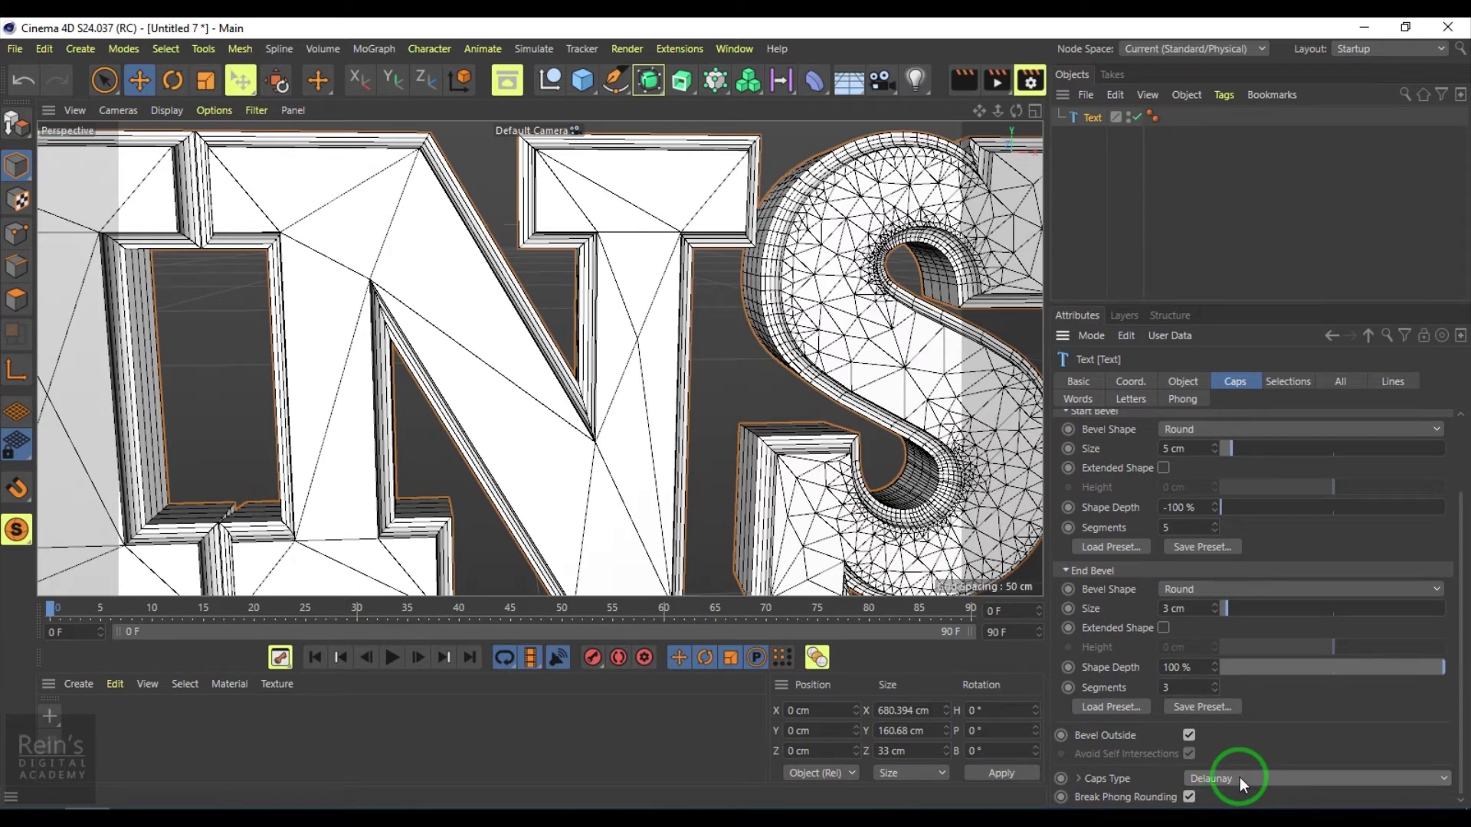
click(1239, 777)
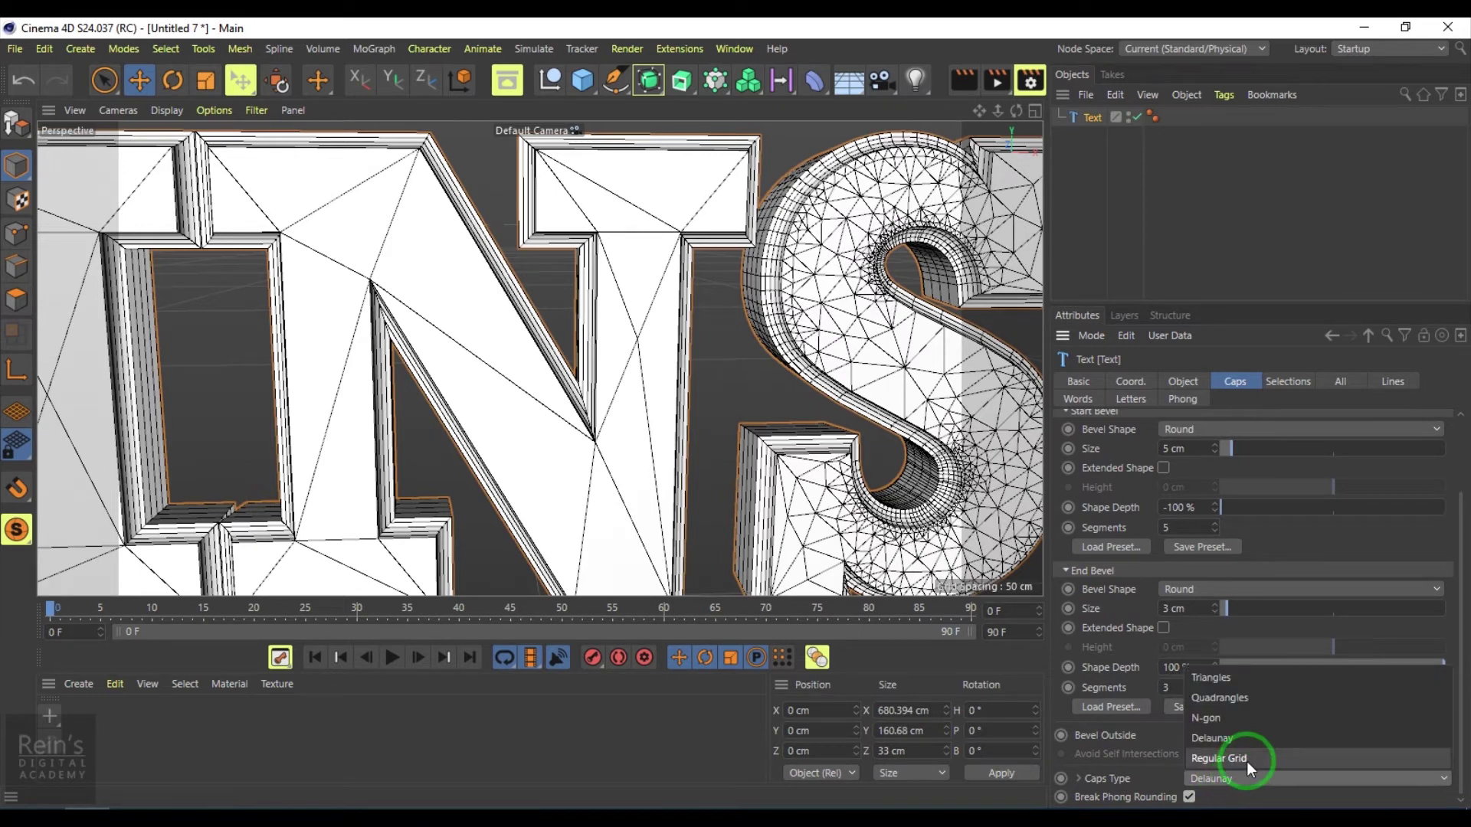
click(1247, 761)
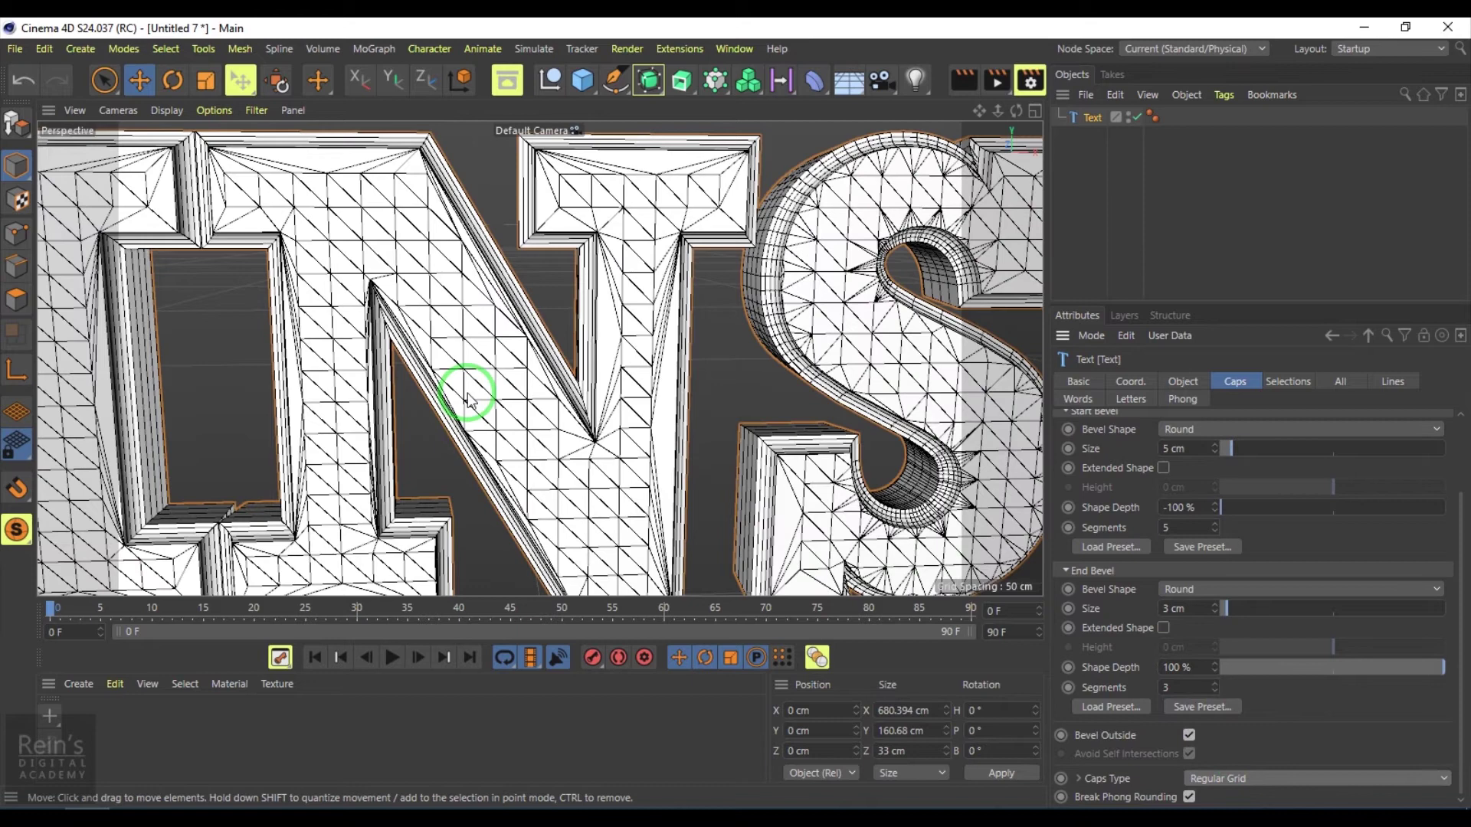
Step: Return the caps to N-gon and nudge End Bevel Shape Depth to 102%
alt+drag(468, 398, 709, 482)
click(1249, 781)
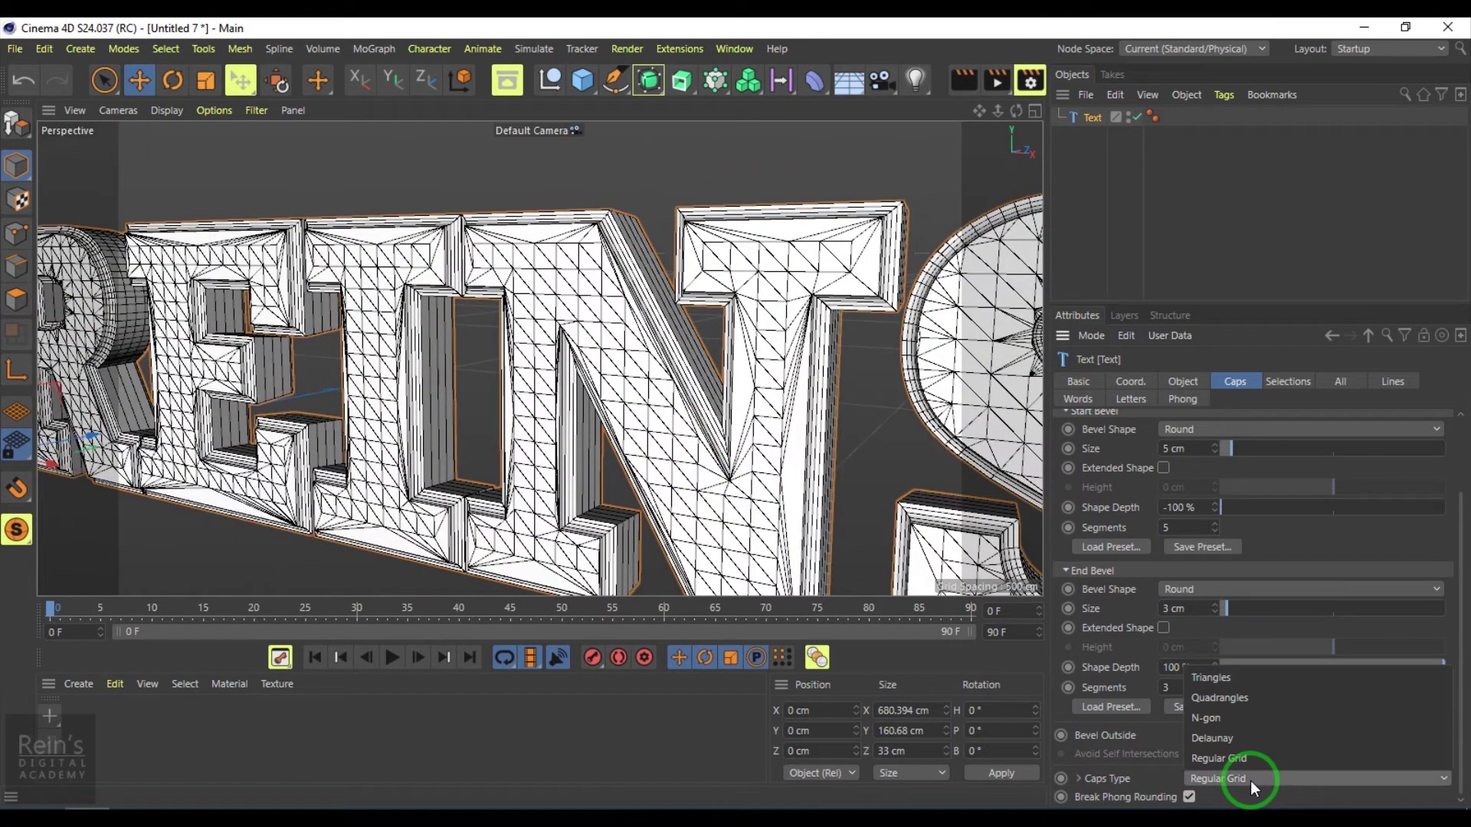
click(1226, 711)
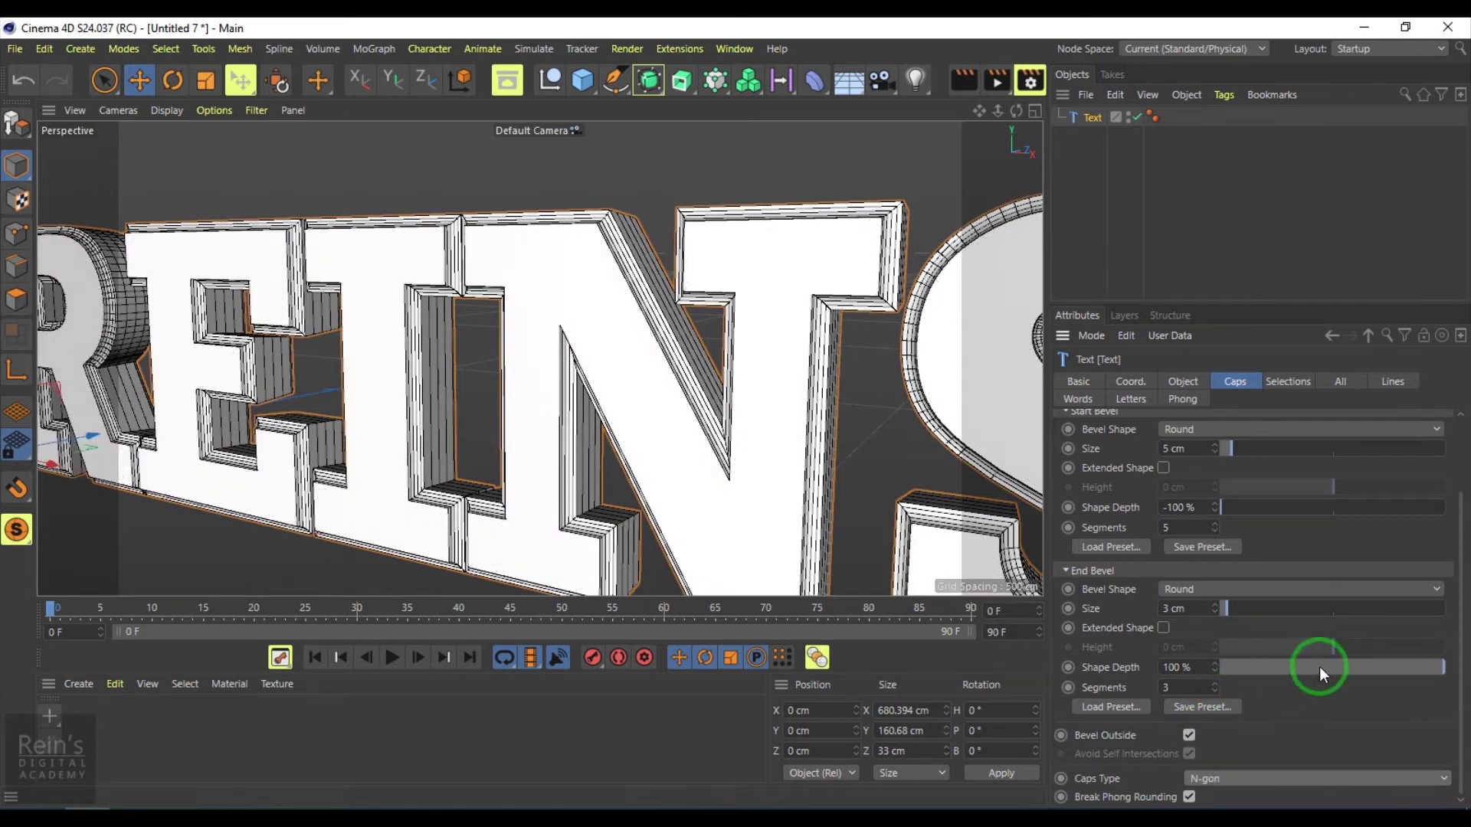
alt+drag(739, 362, 797, 460)
drag(1368, 670, 1369, 670)
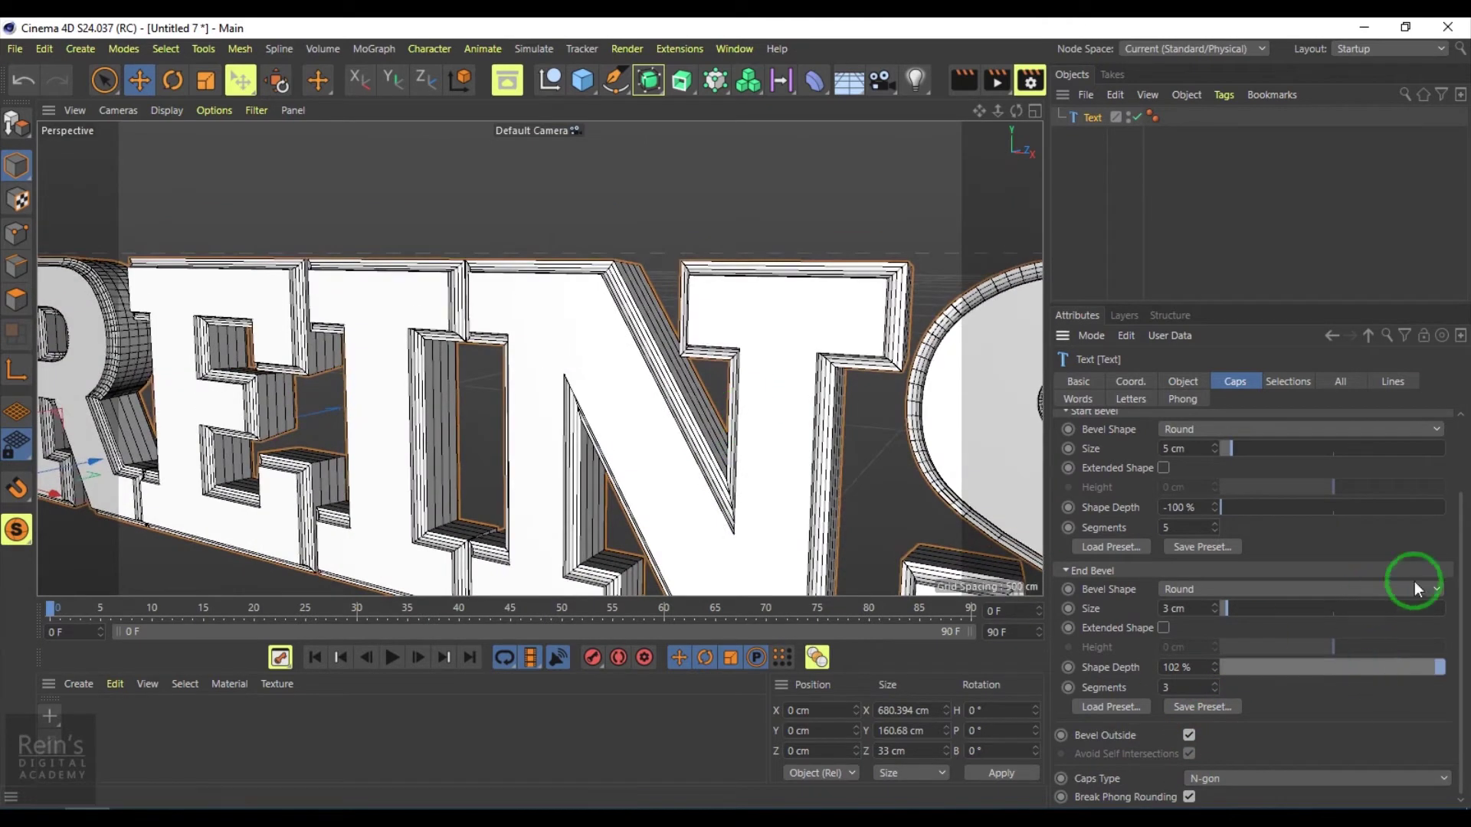
drag(1456, 585, 1450, 457)
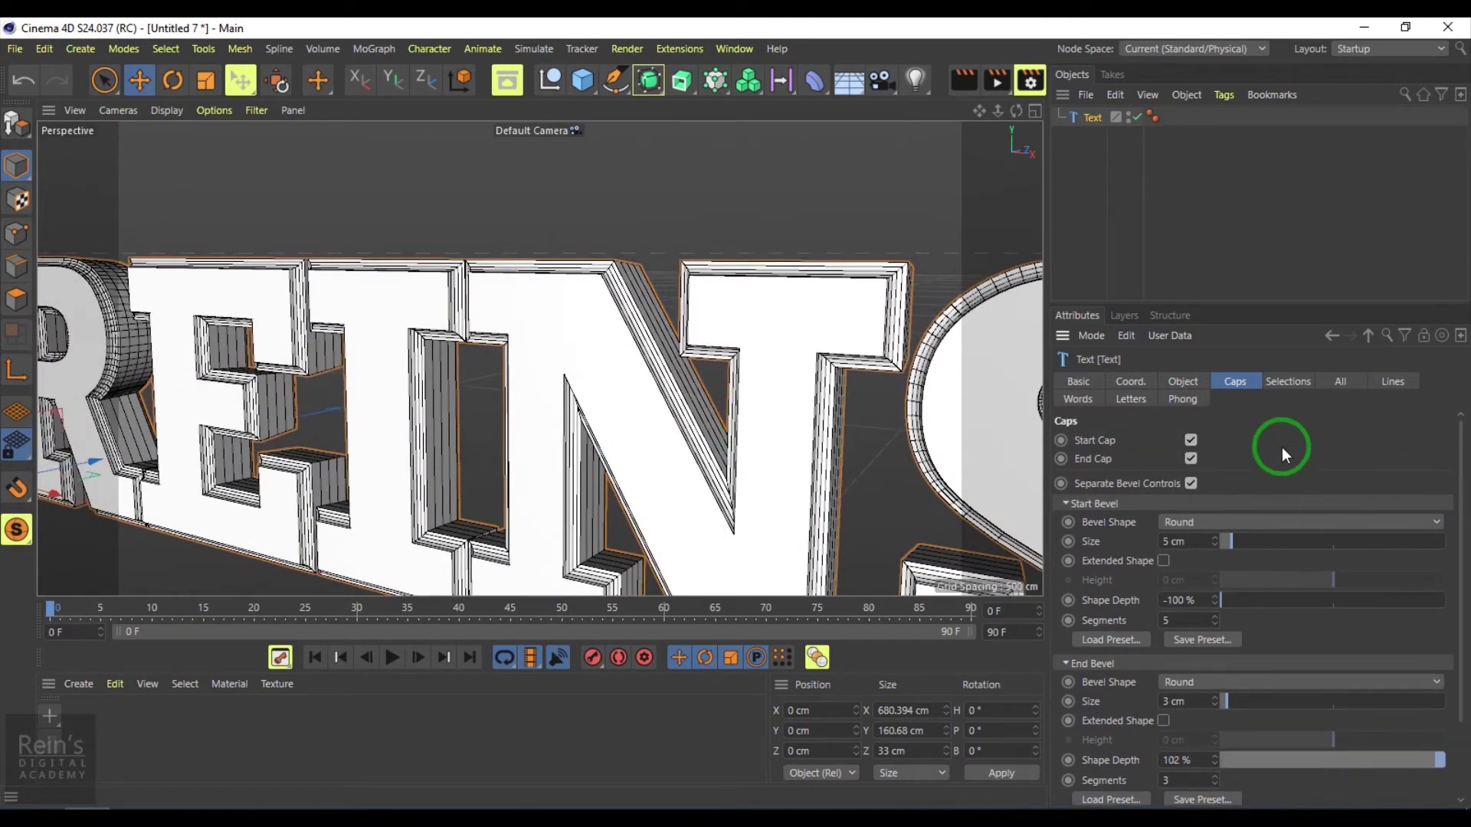
Step: Open the Text object's Selections tab and start ticking polygon selections such as Shell
click(1285, 379)
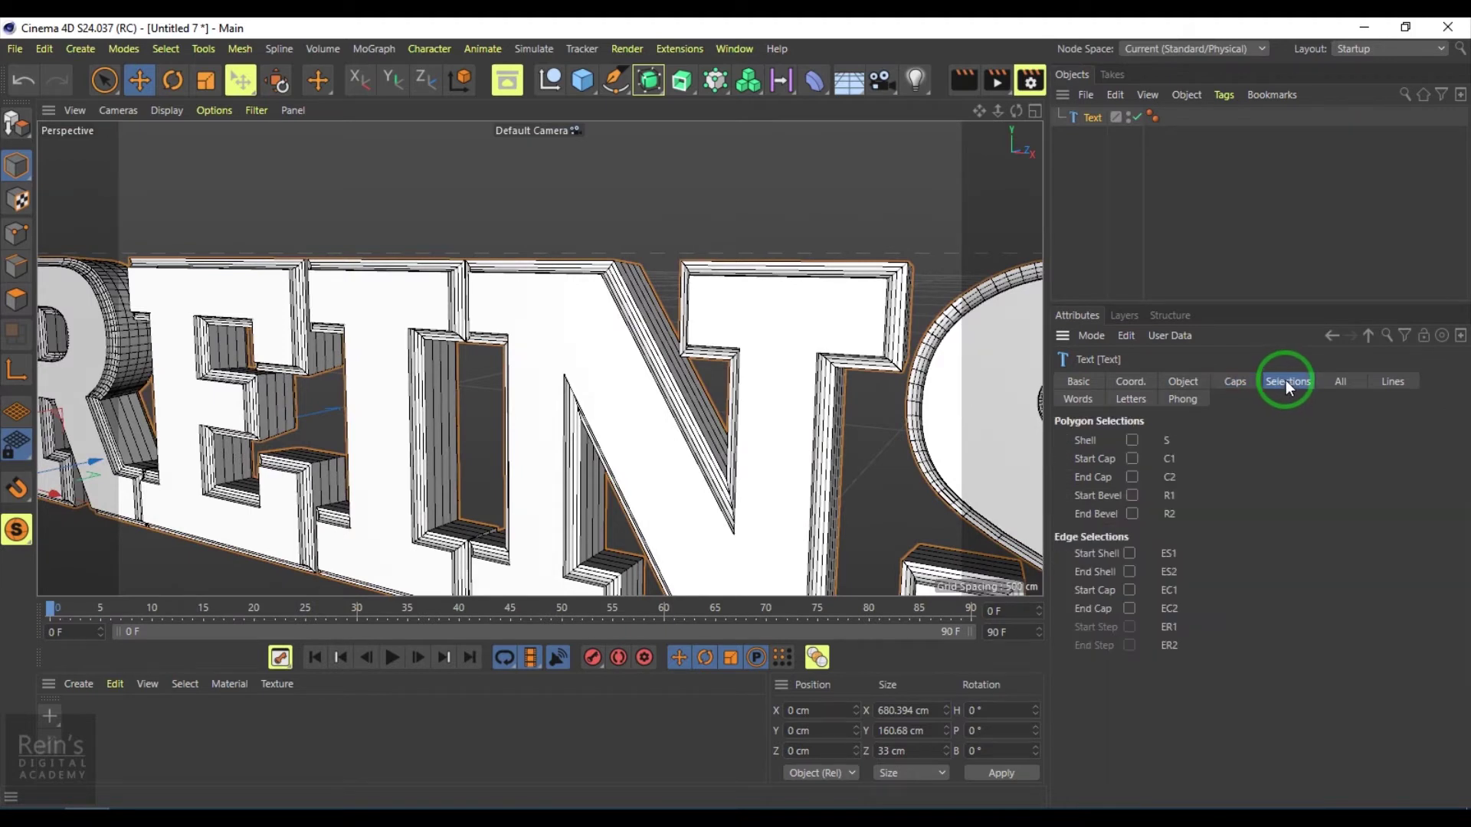
alt+drag(870, 388, 947, 515)
click(1114, 458)
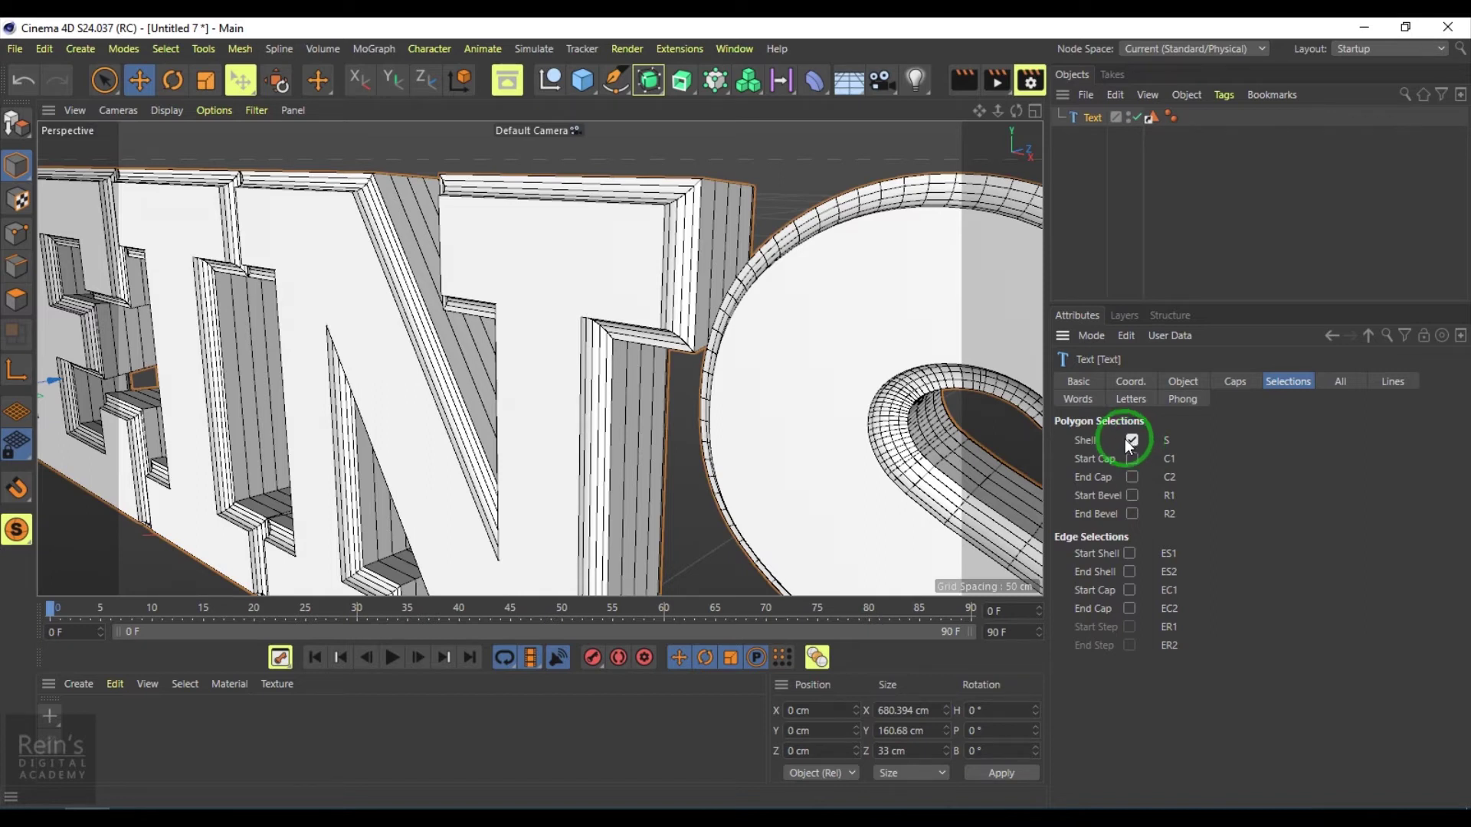
alt+middle_drag(673, 351, 425, 278)
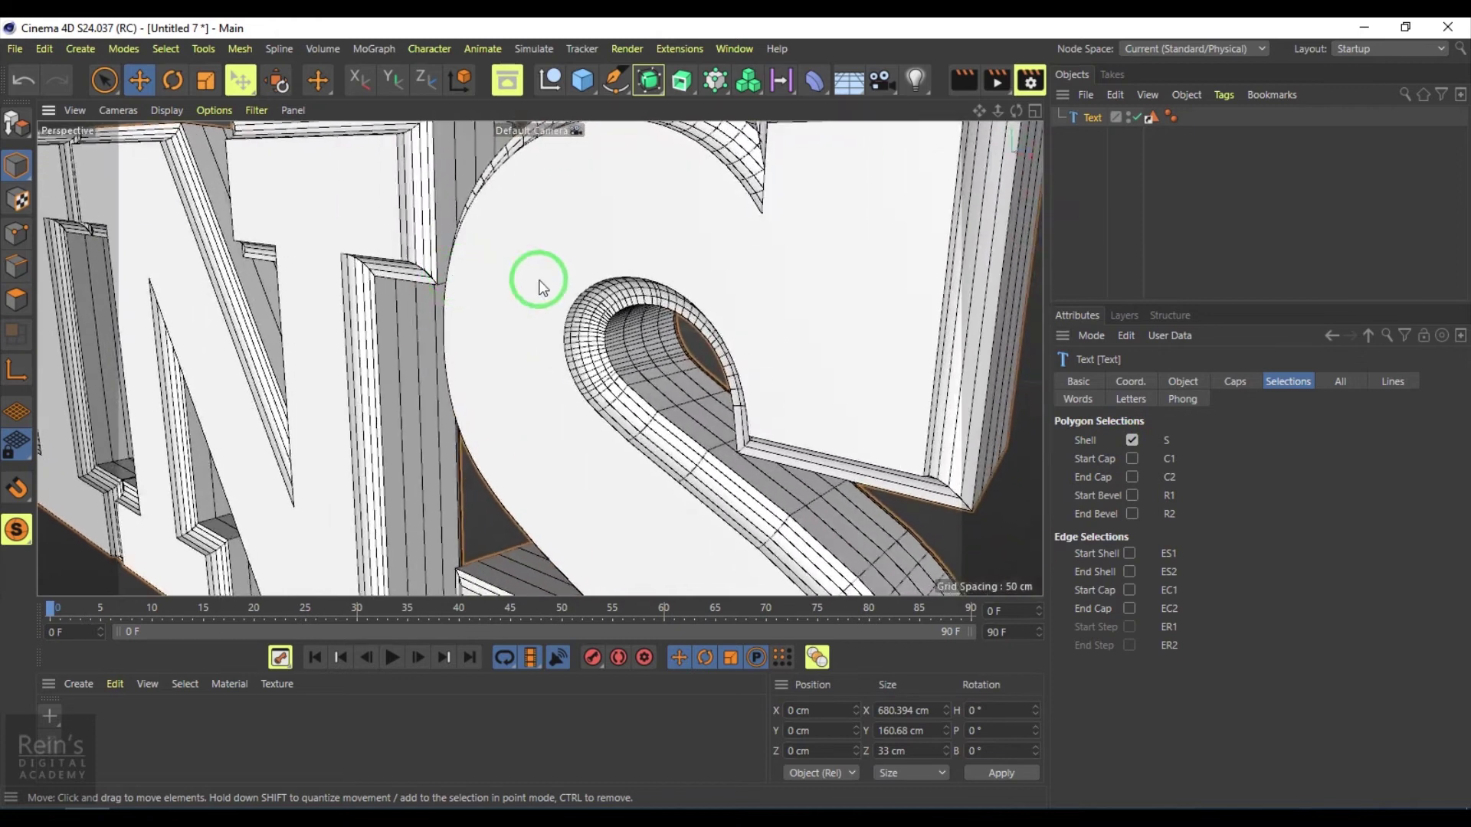
alt+right_drag(778, 366, 674, 337)
alt+drag(675, 345, 734, 323)
click(1100, 450)
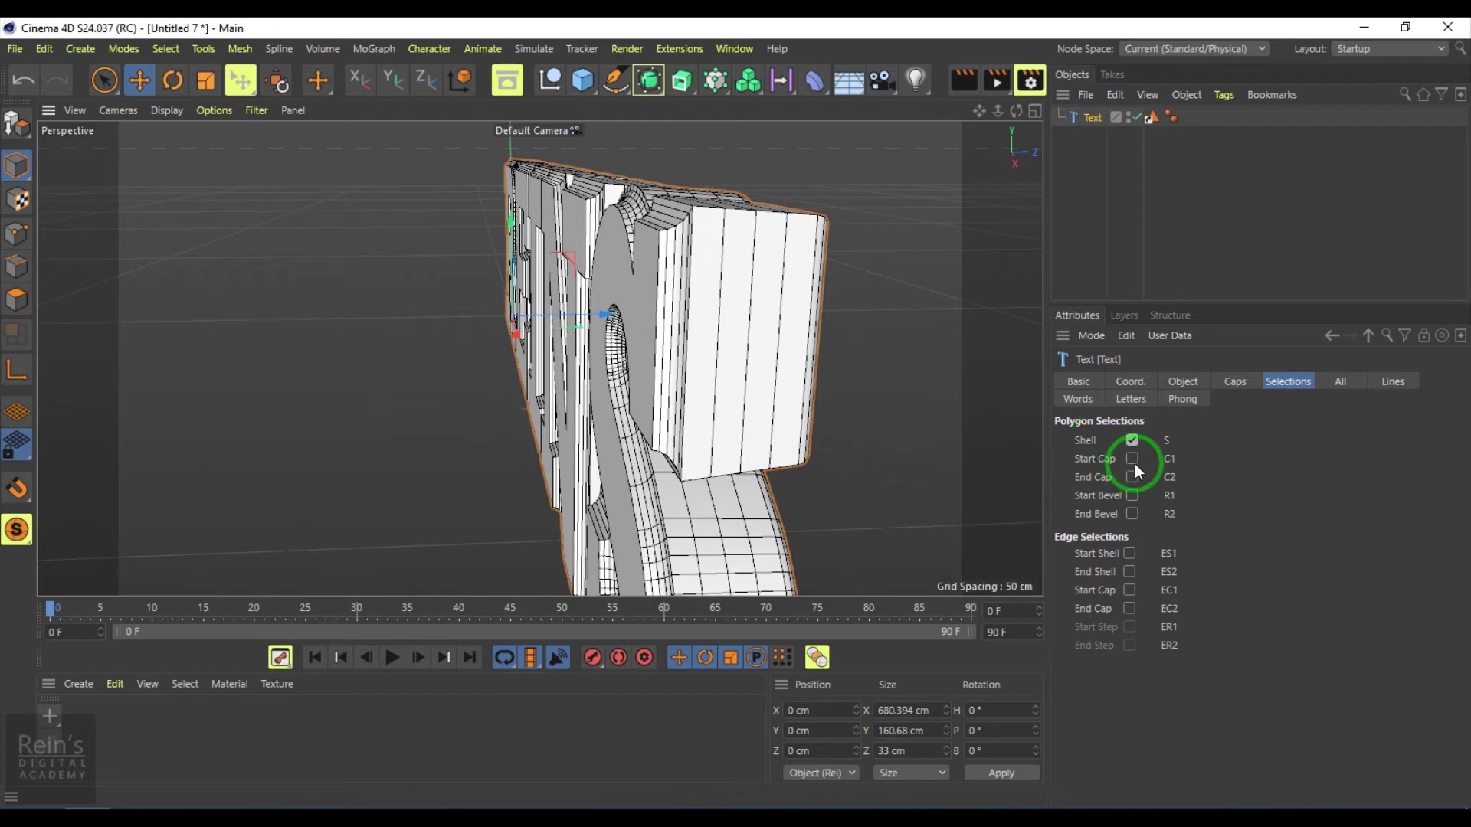
Step: Tick the Start Cap and Start Bevel polygon selections as well
click(1132, 460)
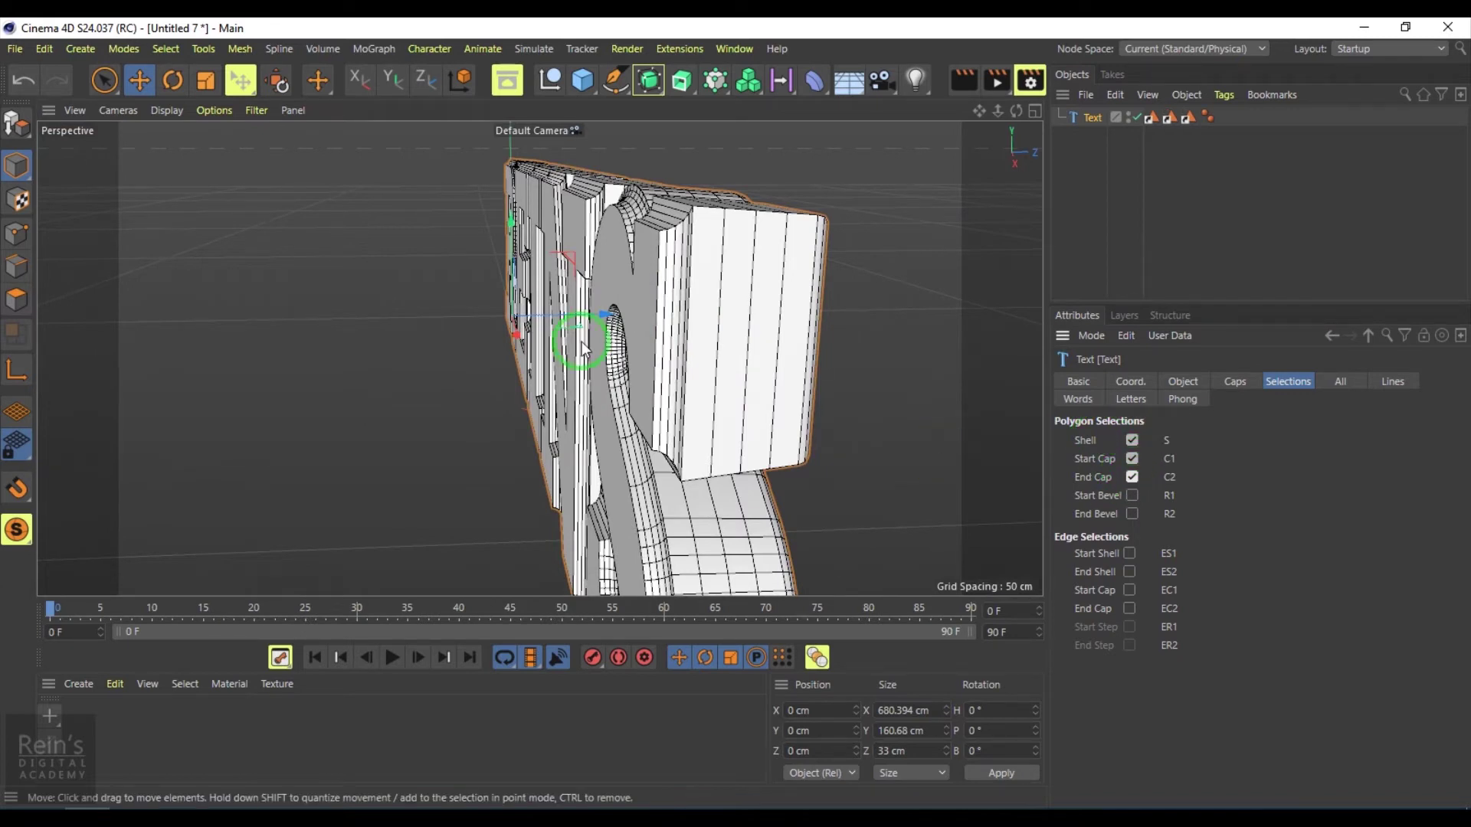
alt+drag(581, 342, 702, 344)
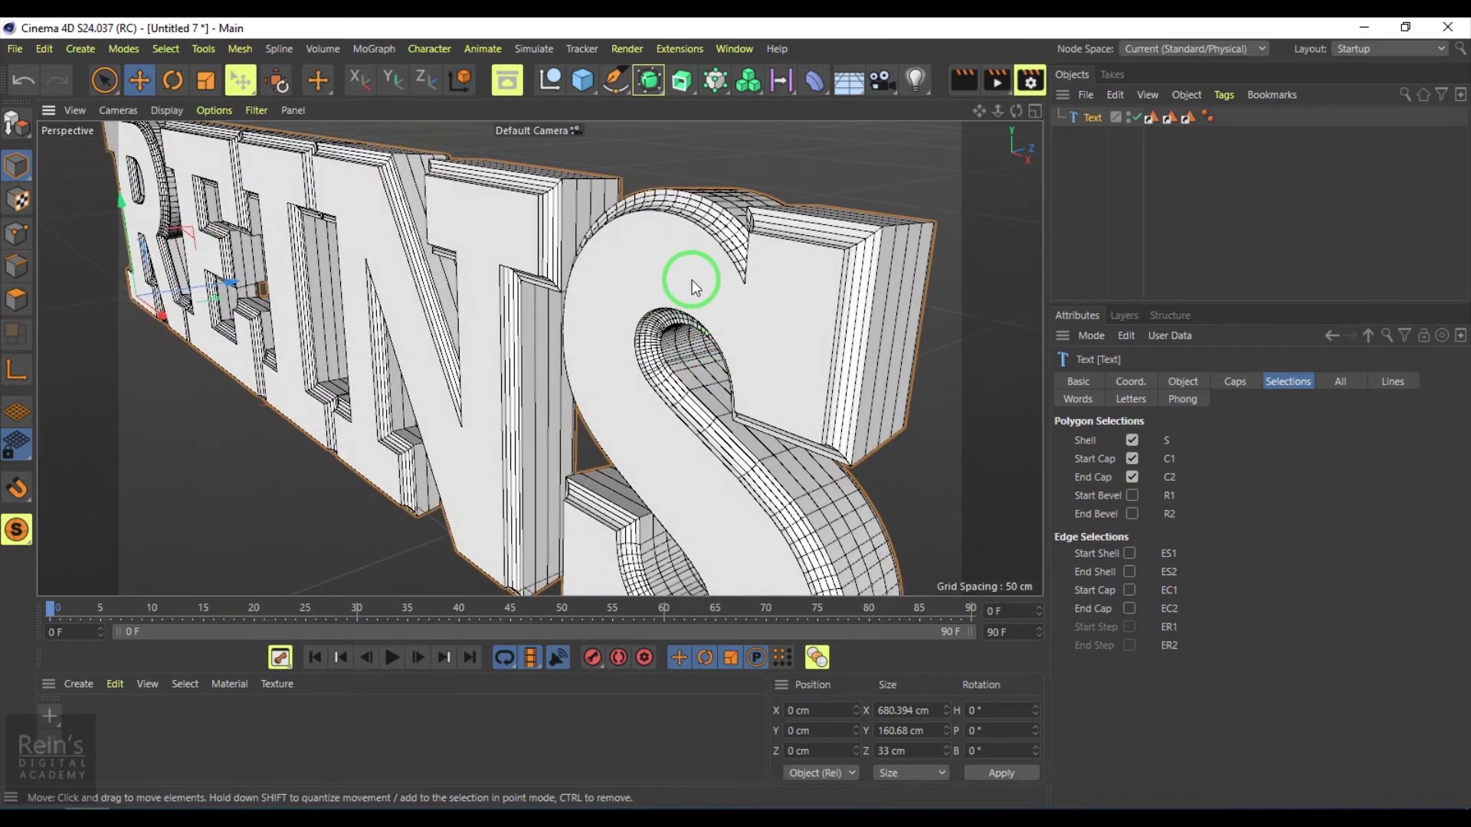
alt+drag(691, 278, 458, 329)
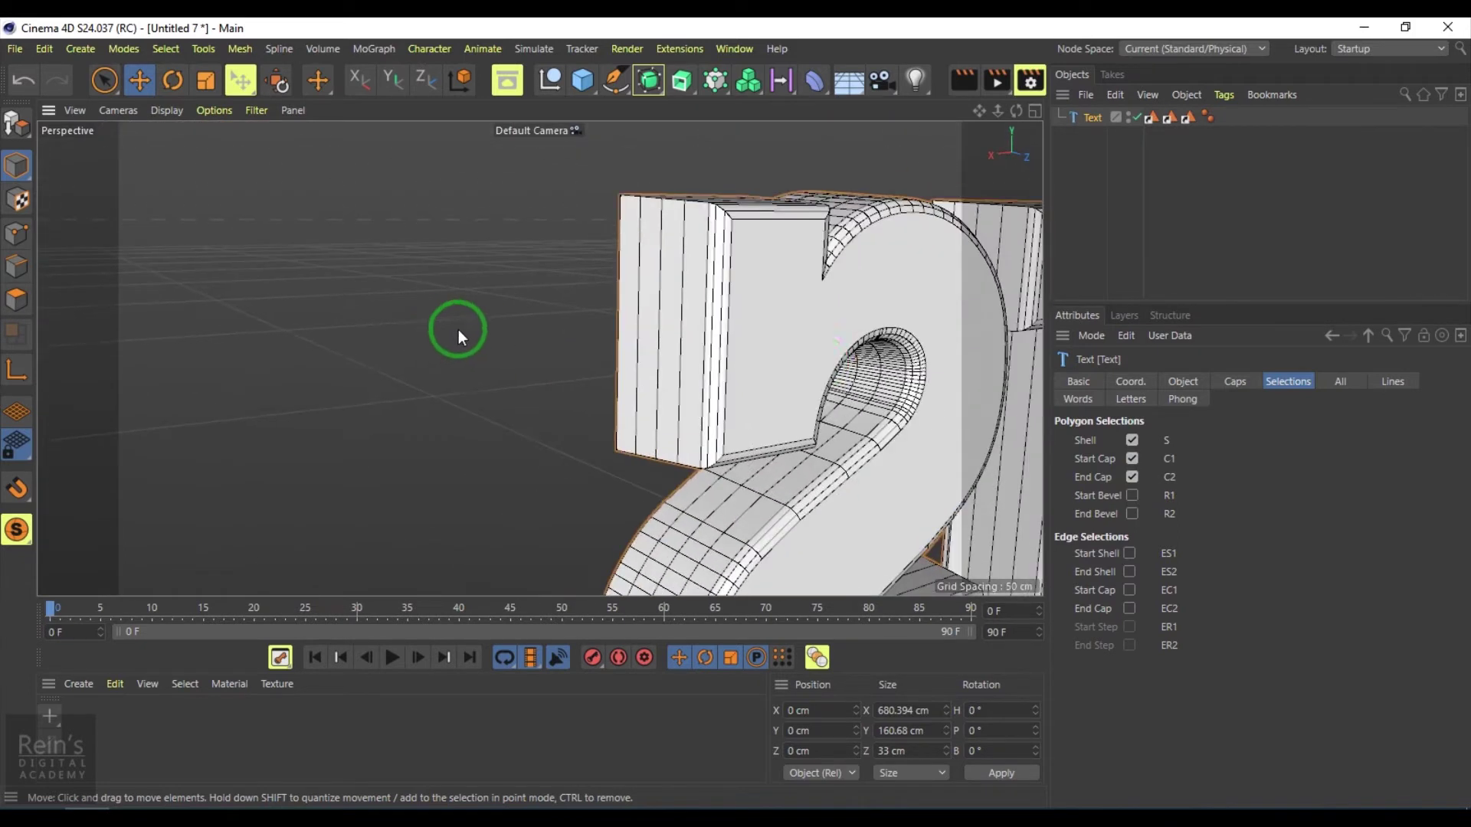
alt+drag(823, 310, 766, 379)
click(1133, 495)
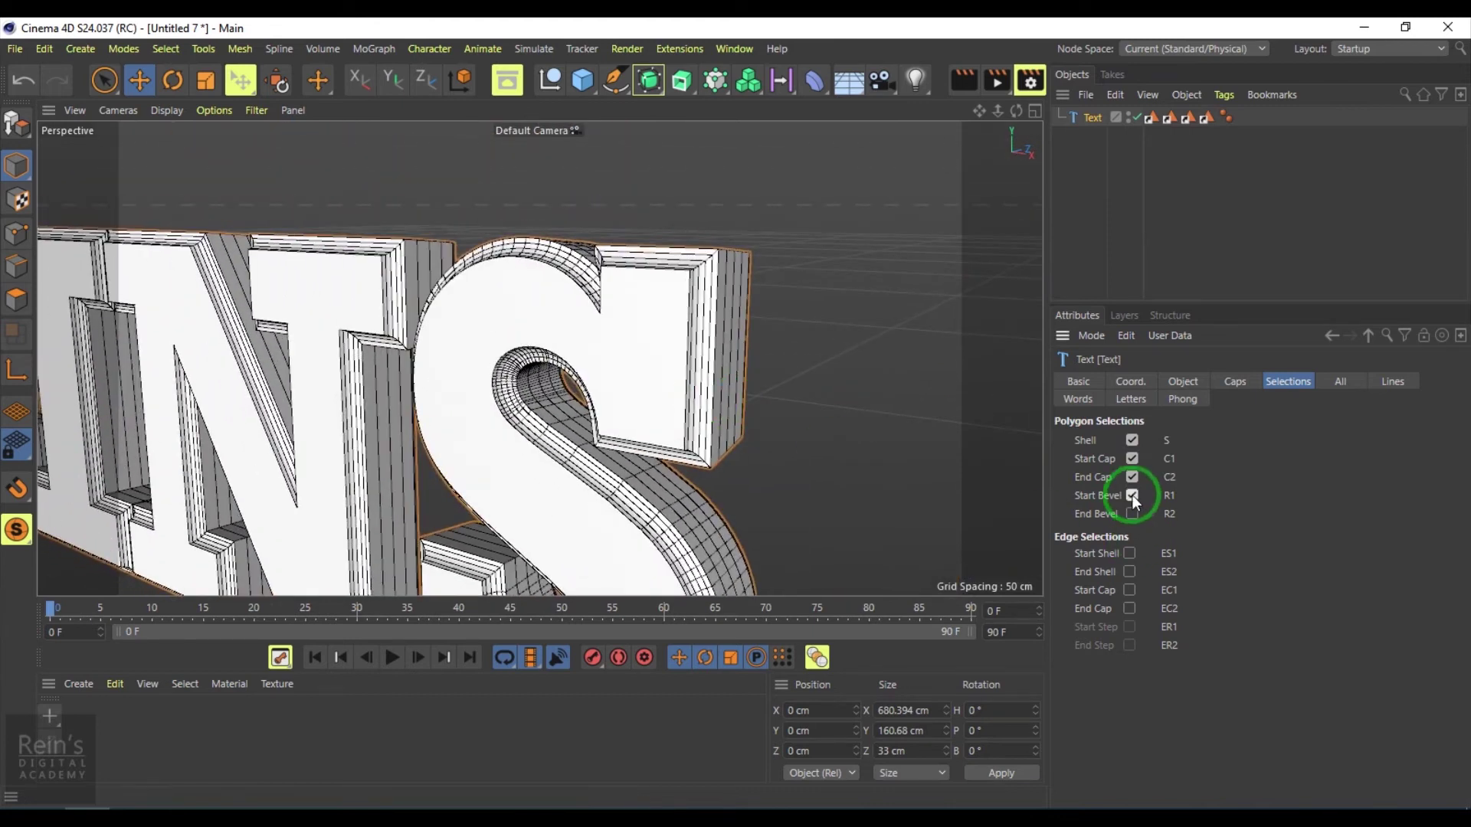
alt+drag(551, 426, 601, 396)
alt+right_drag(599, 390, 651, 342)
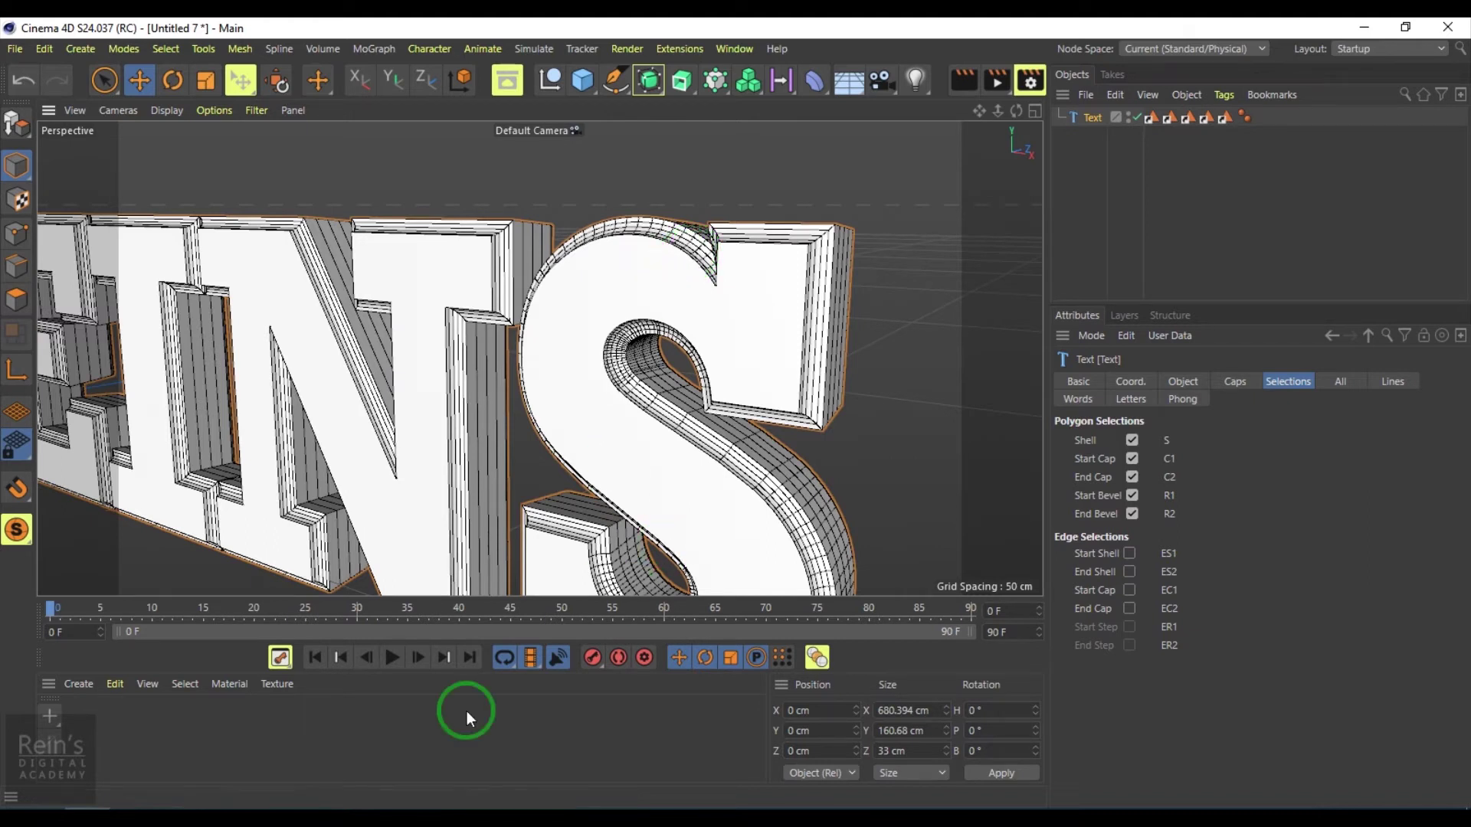
Step: Create a new standard material and make it a saturated yellow
click(89, 683)
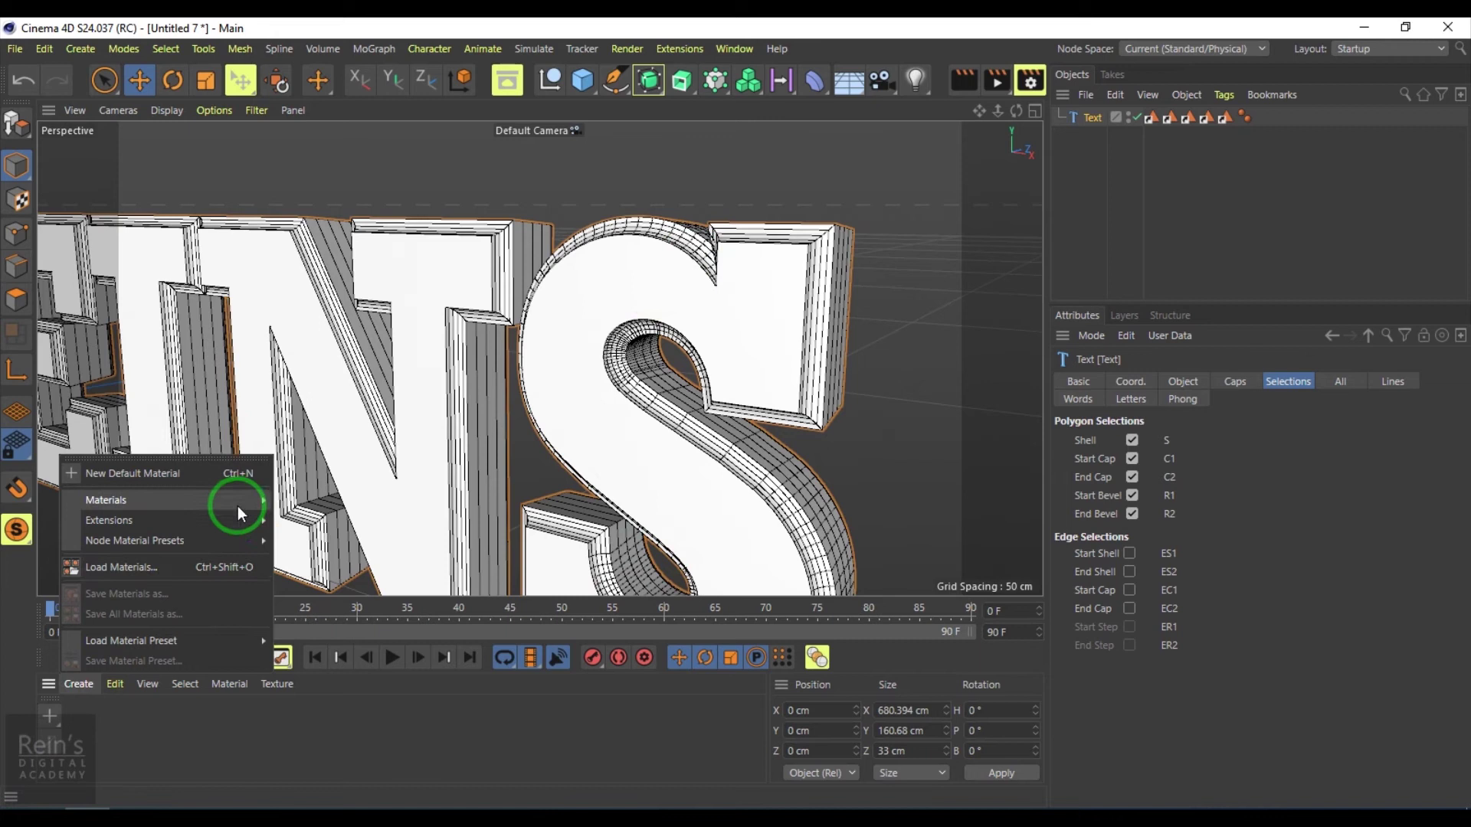
mouse_move(241, 499)
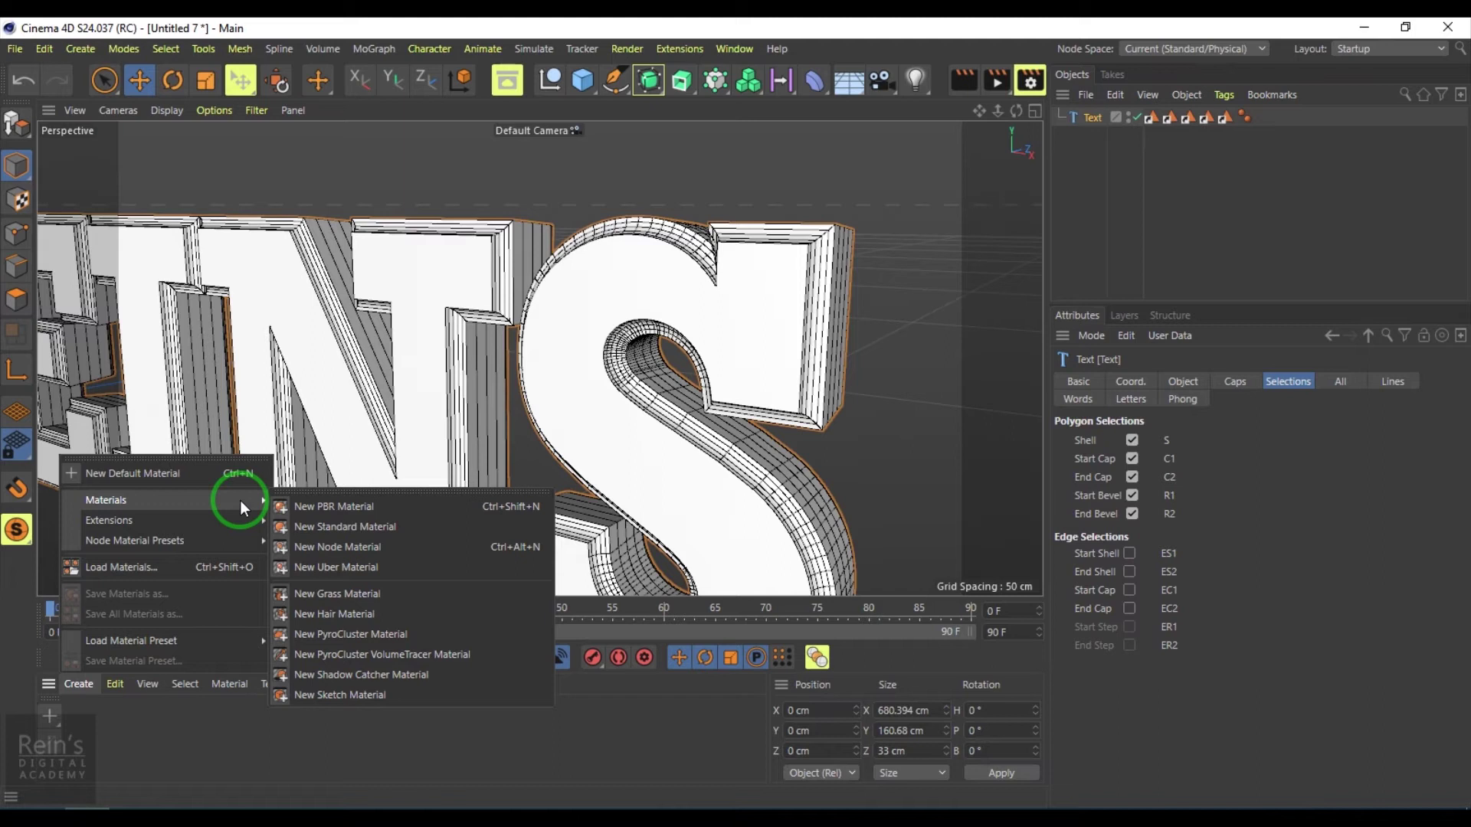
click(353, 527)
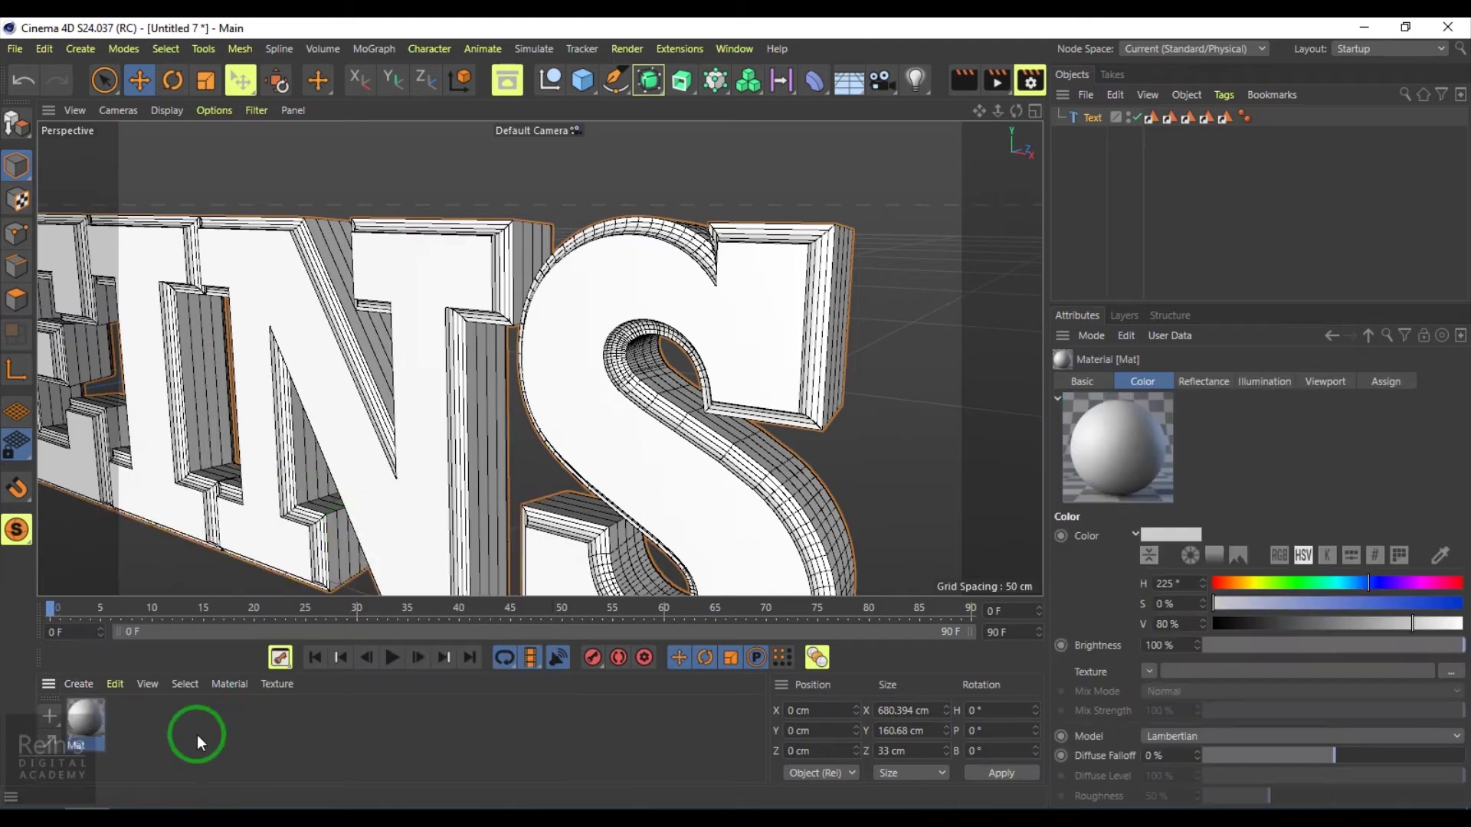
click(1248, 587)
drag(1293, 604, 1416, 605)
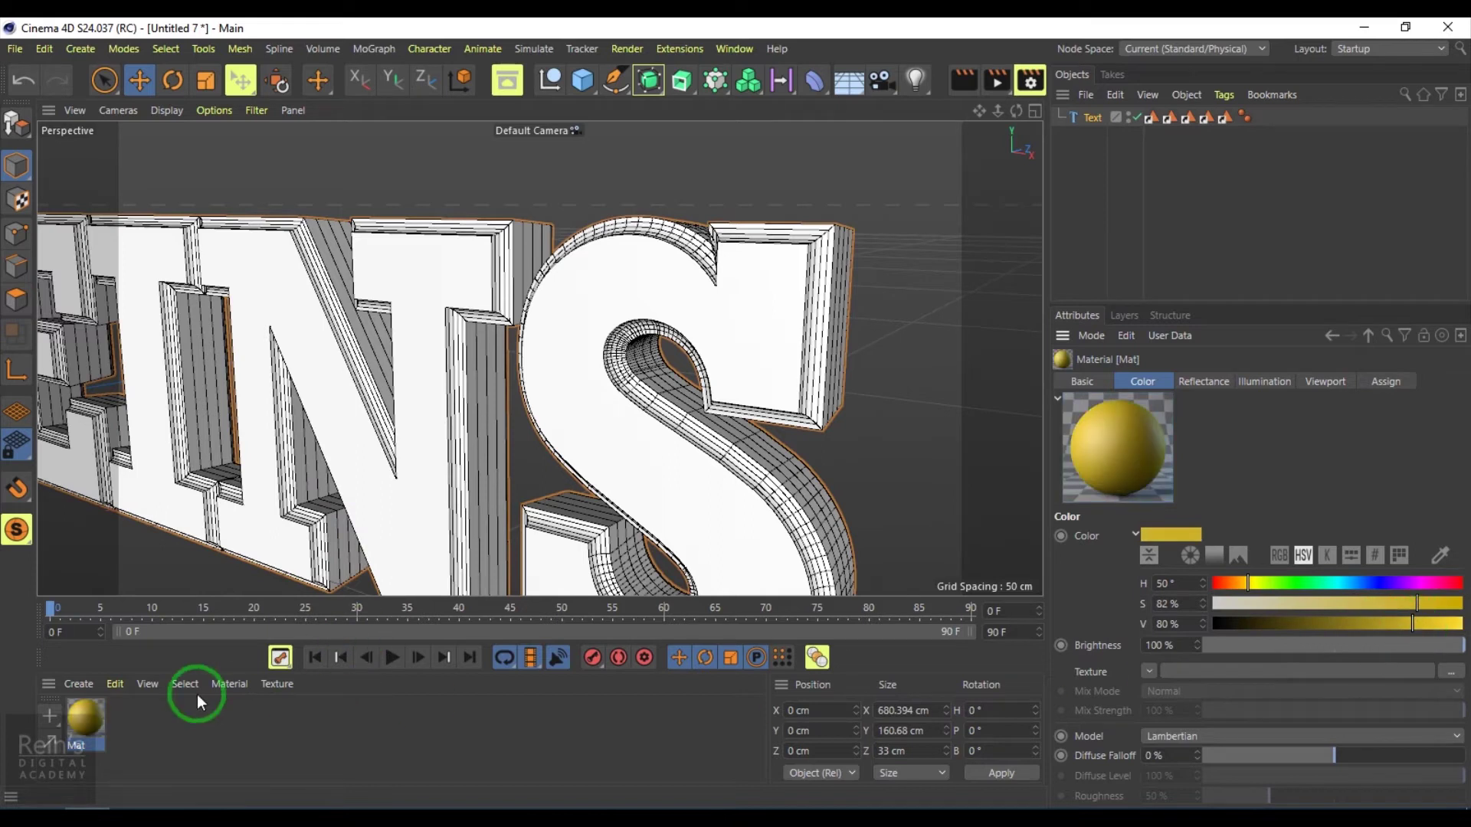
Step: Add another standard material, Mat.1, in light blue (H 208°, S 50%)
click(81, 683)
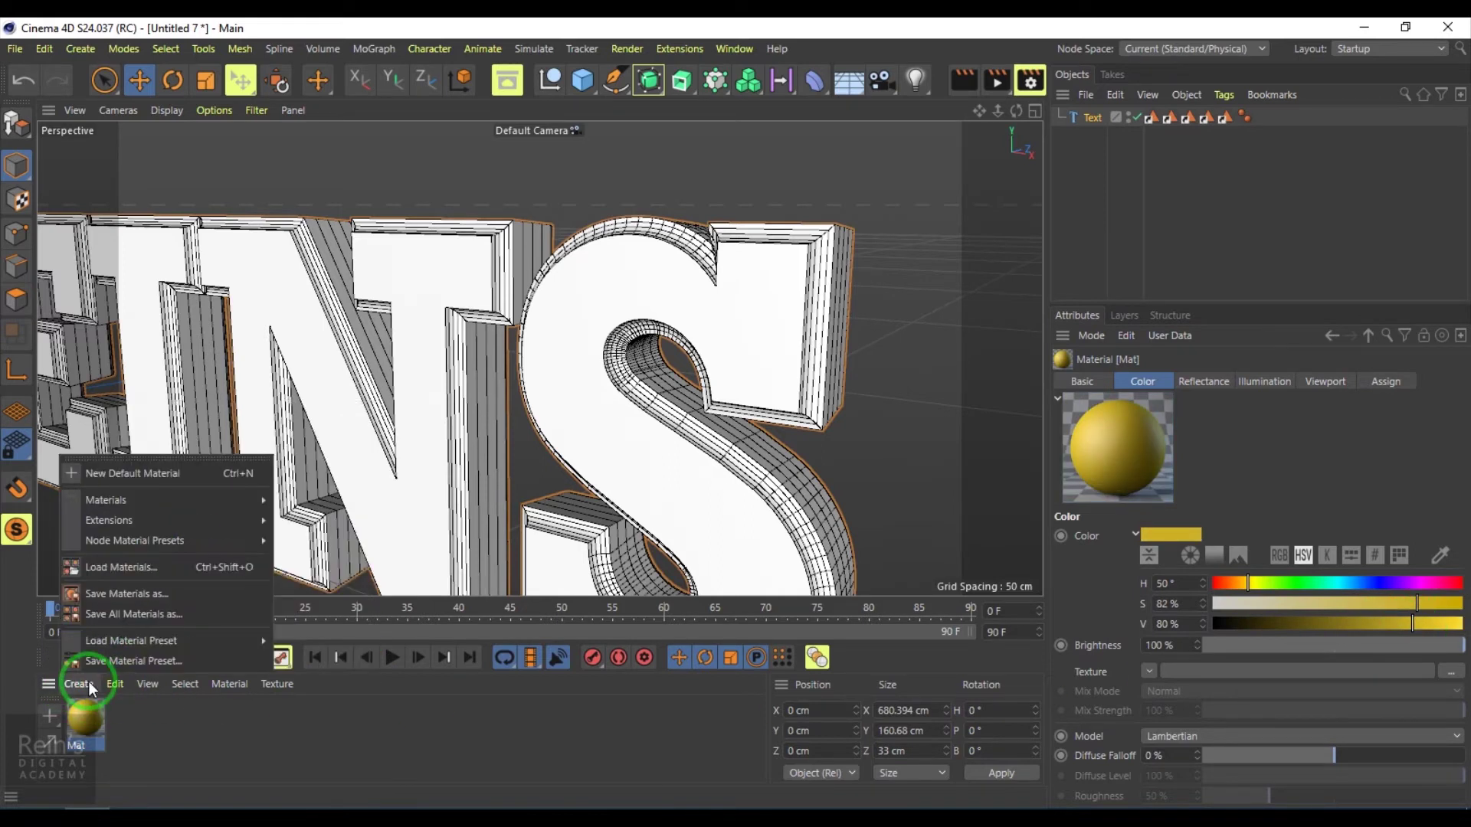
click(352, 529)
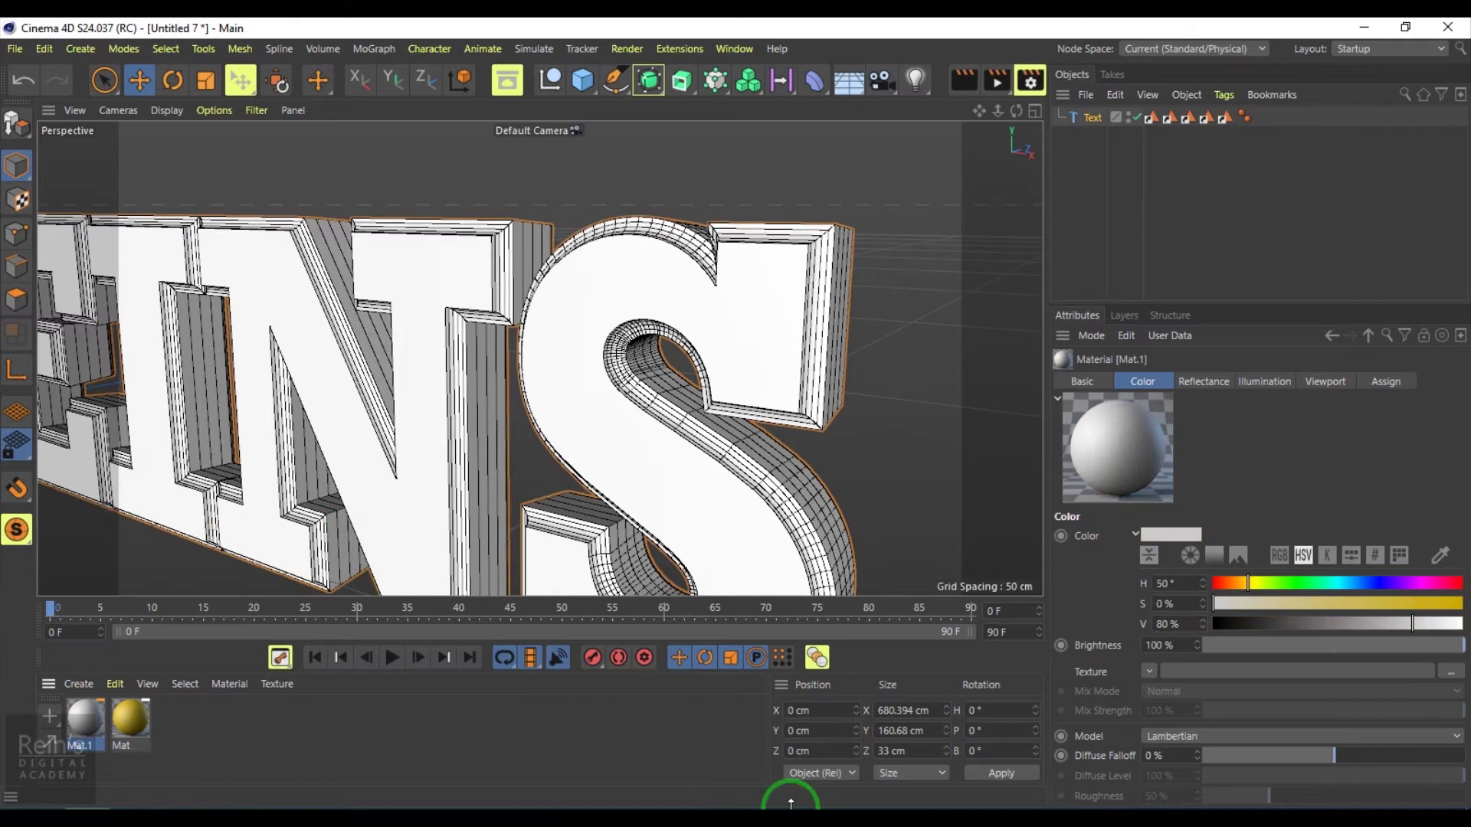
click(1355, 582)
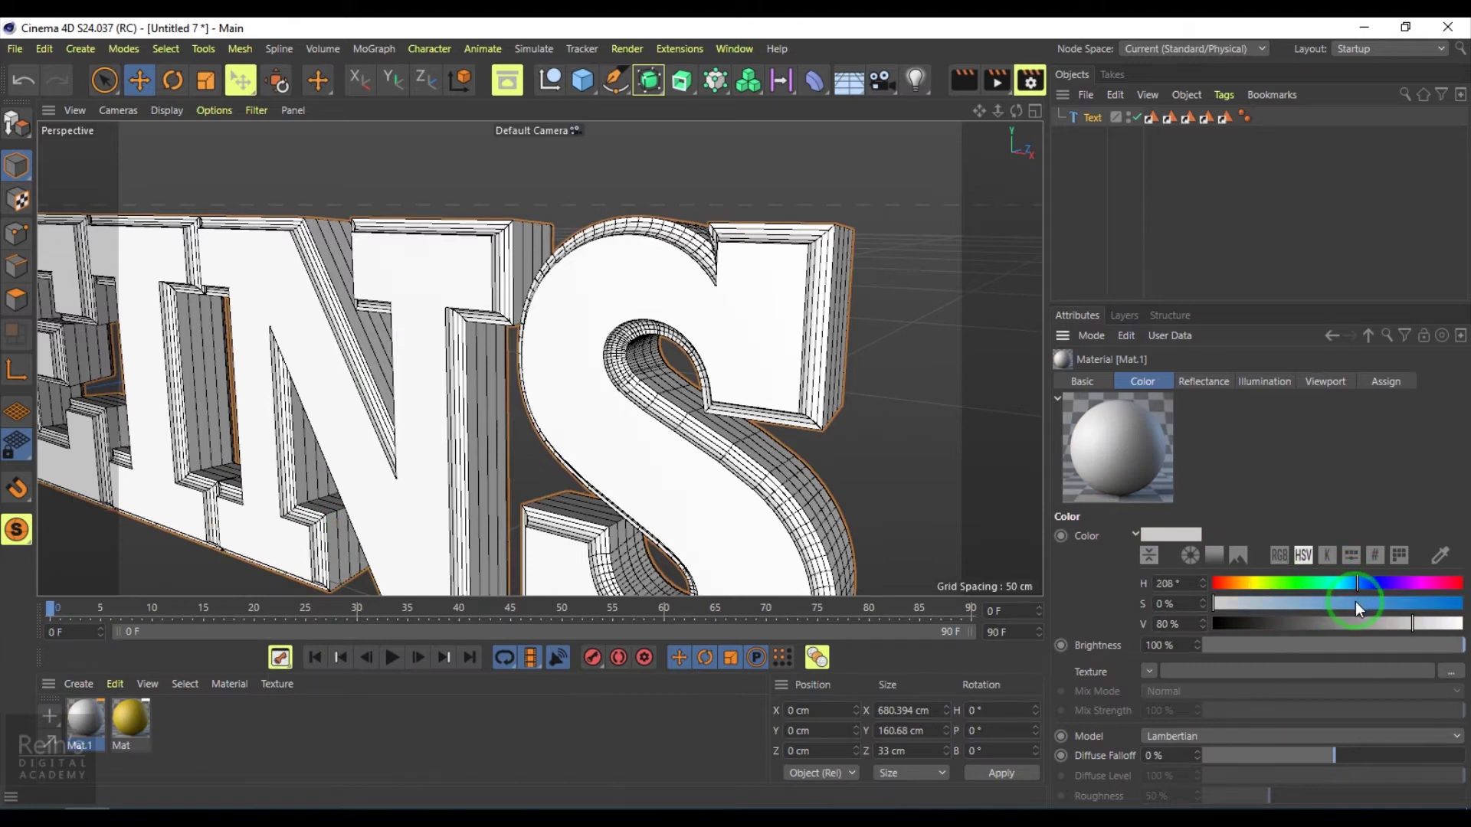
drag(1355, 603, 1339, 604)
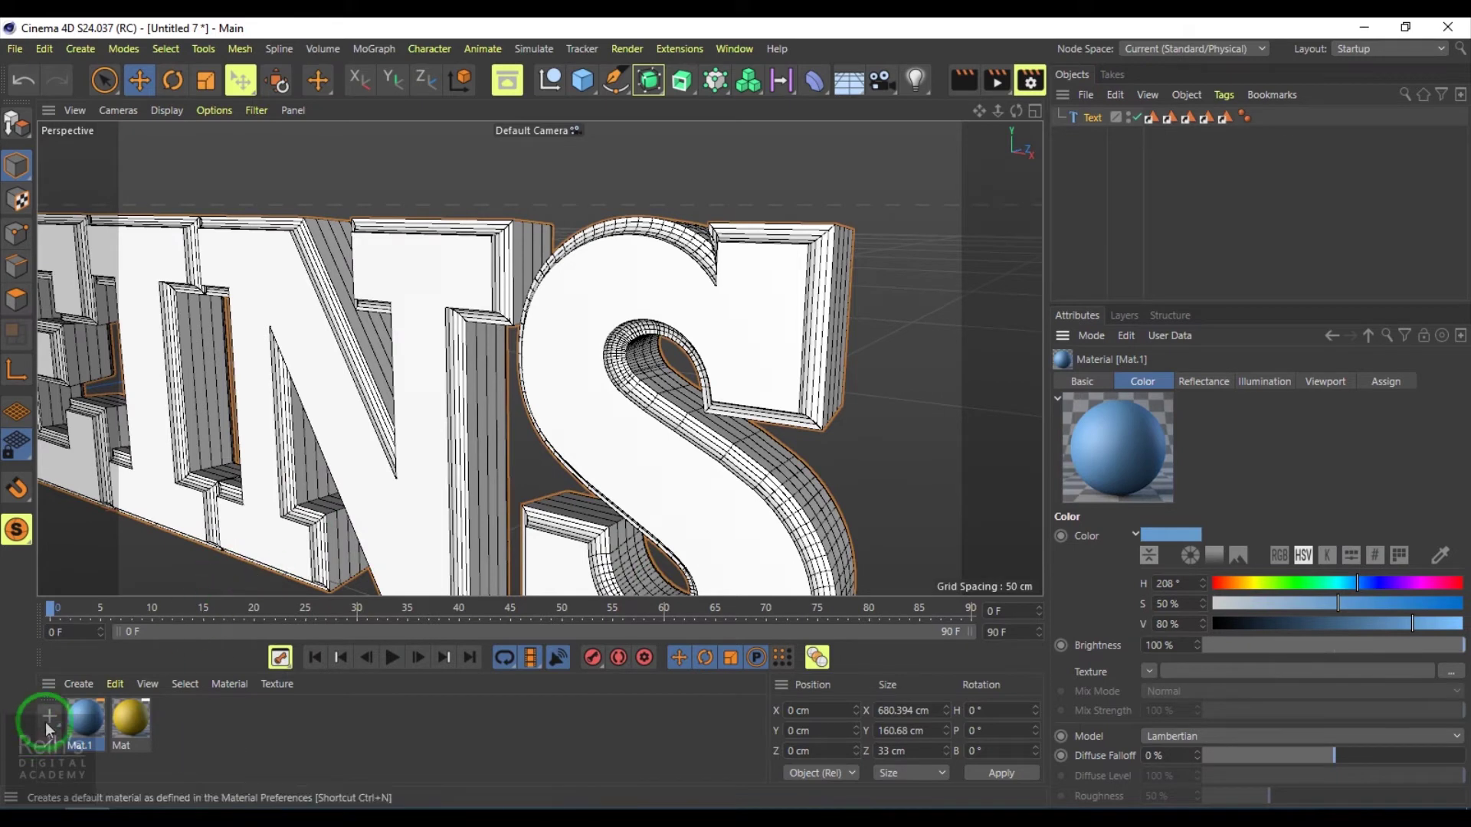
Step: Add a PBR material, Mat.2, in orange (H 29°, S 90%)
click(82, 683)
mouse_move(195, 507)
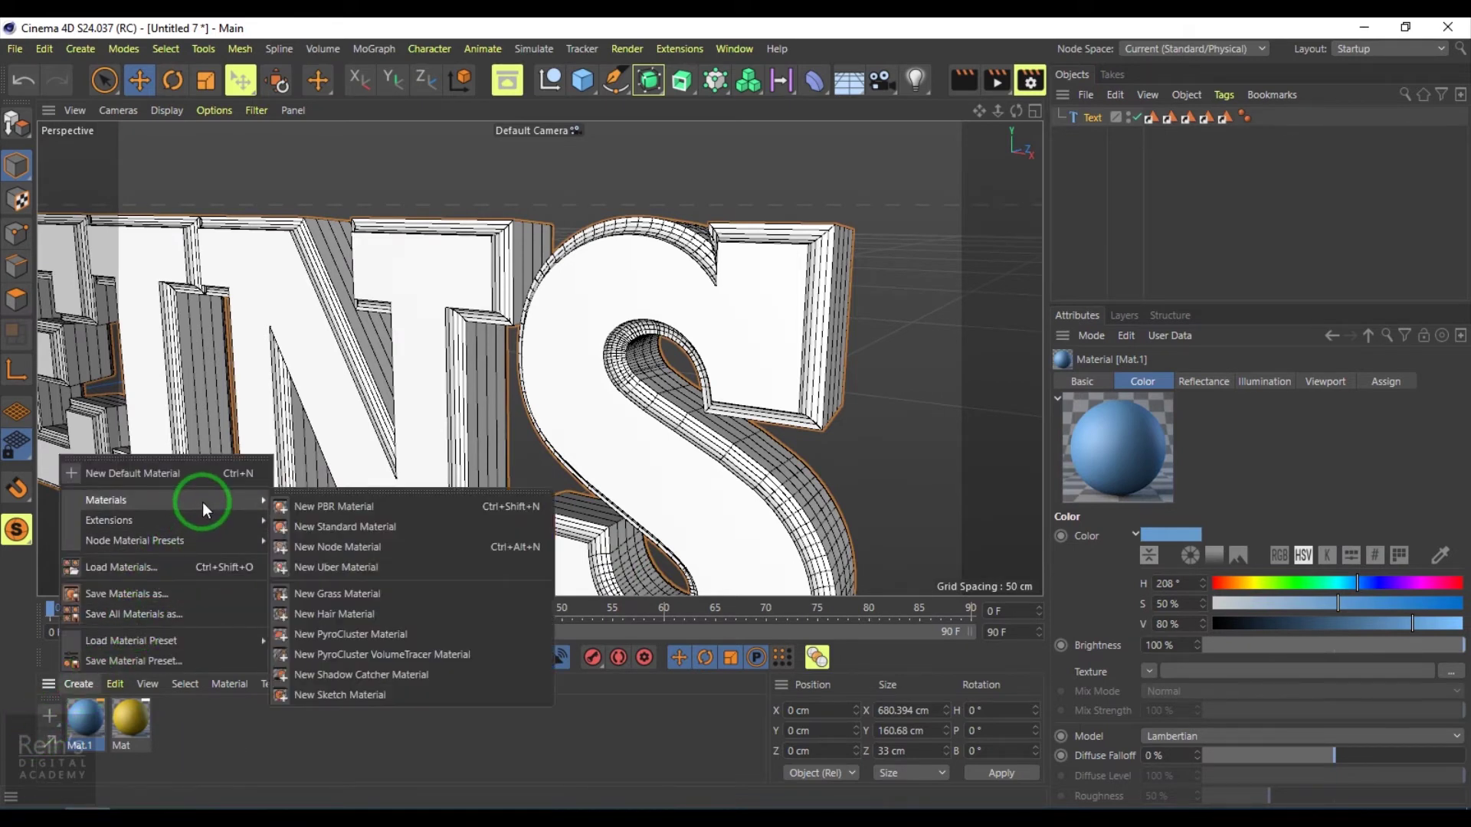
click(340, 511)
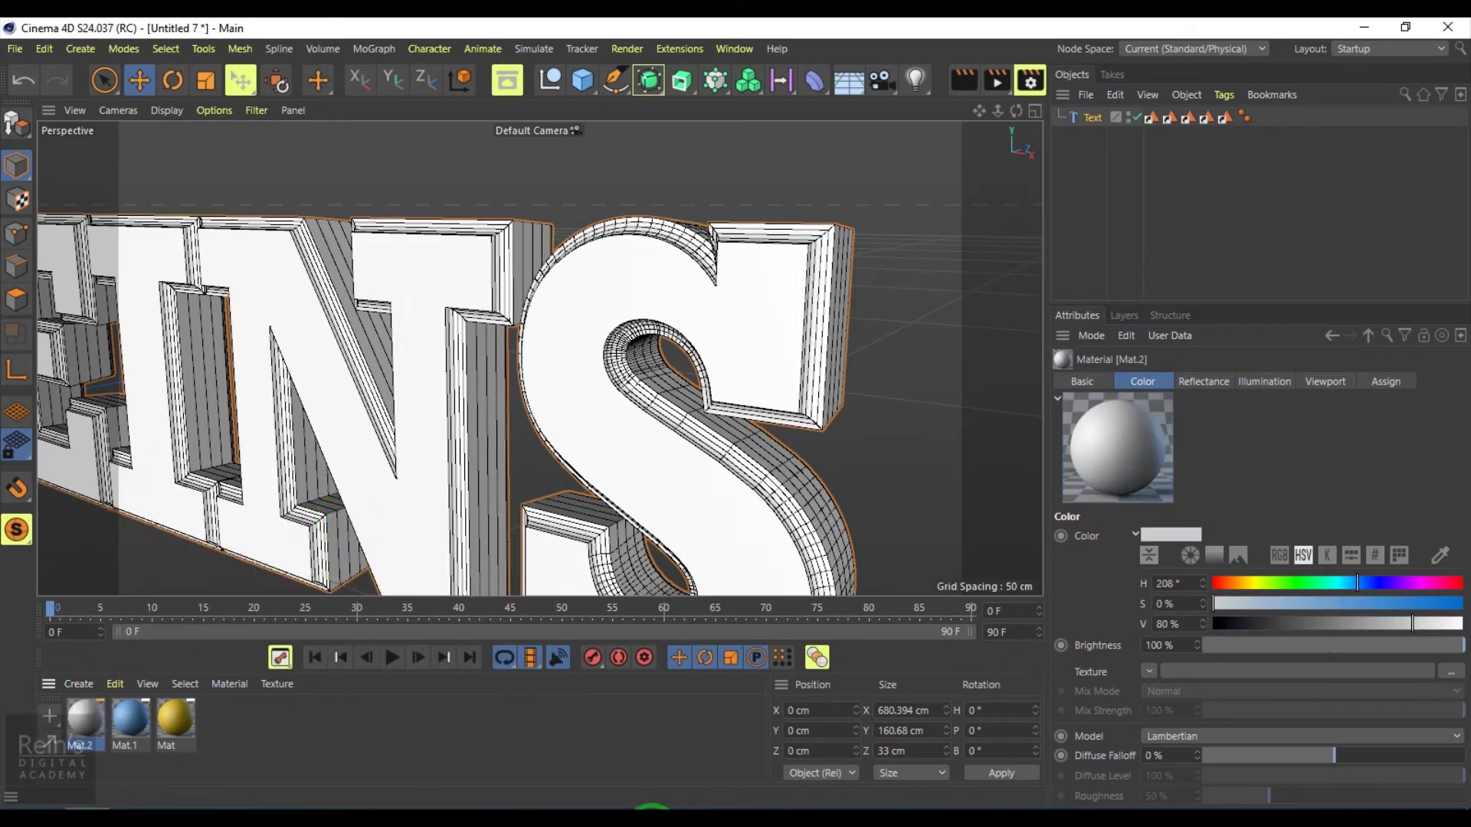
drag(1254, 586, 1231, 582)
drag(1377, 605, 1437, 603)
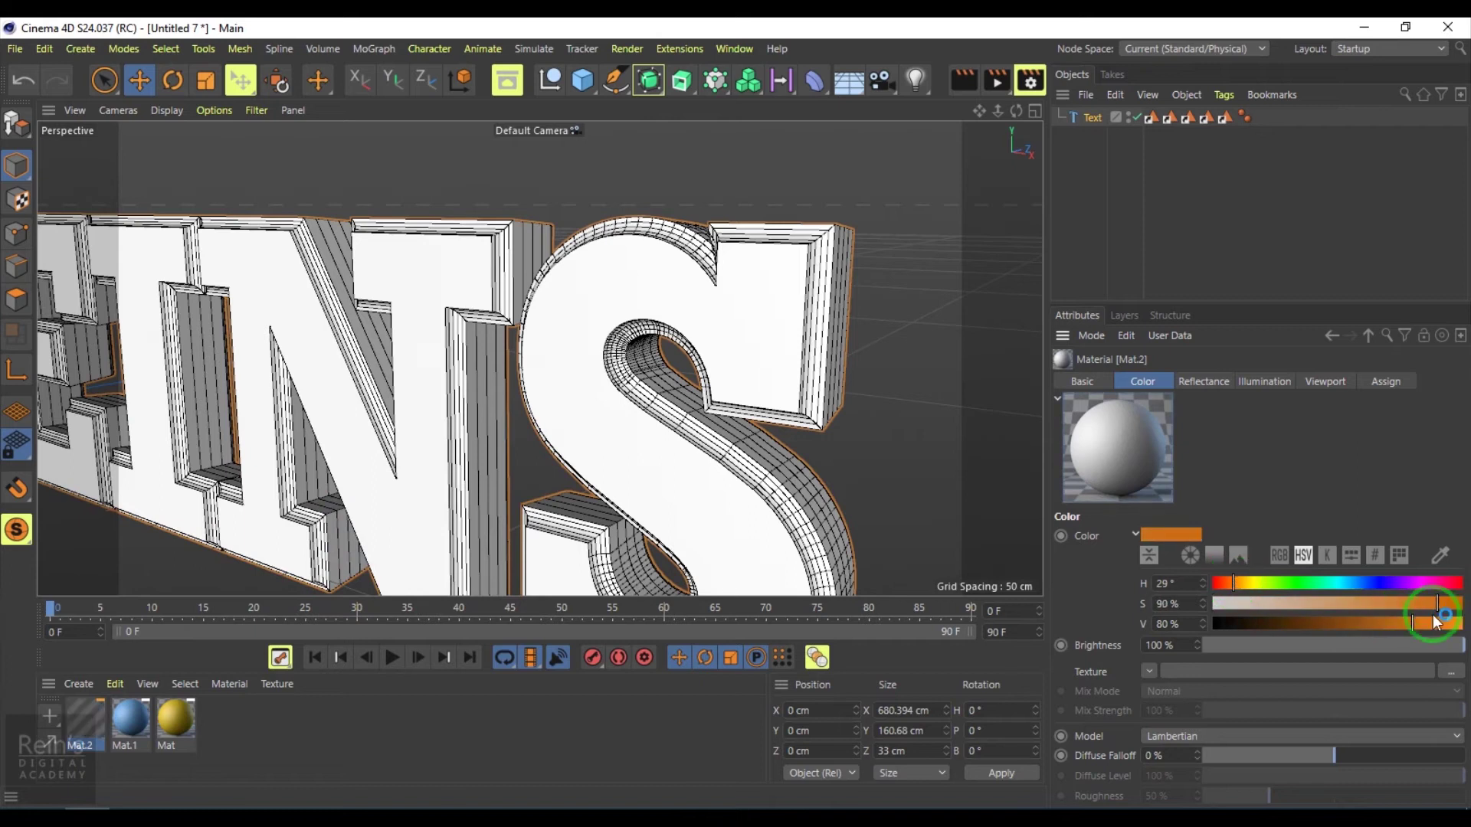
Step: Apply the orange Mat.2 to the REINS text
scroll(516, 453, down, 1)
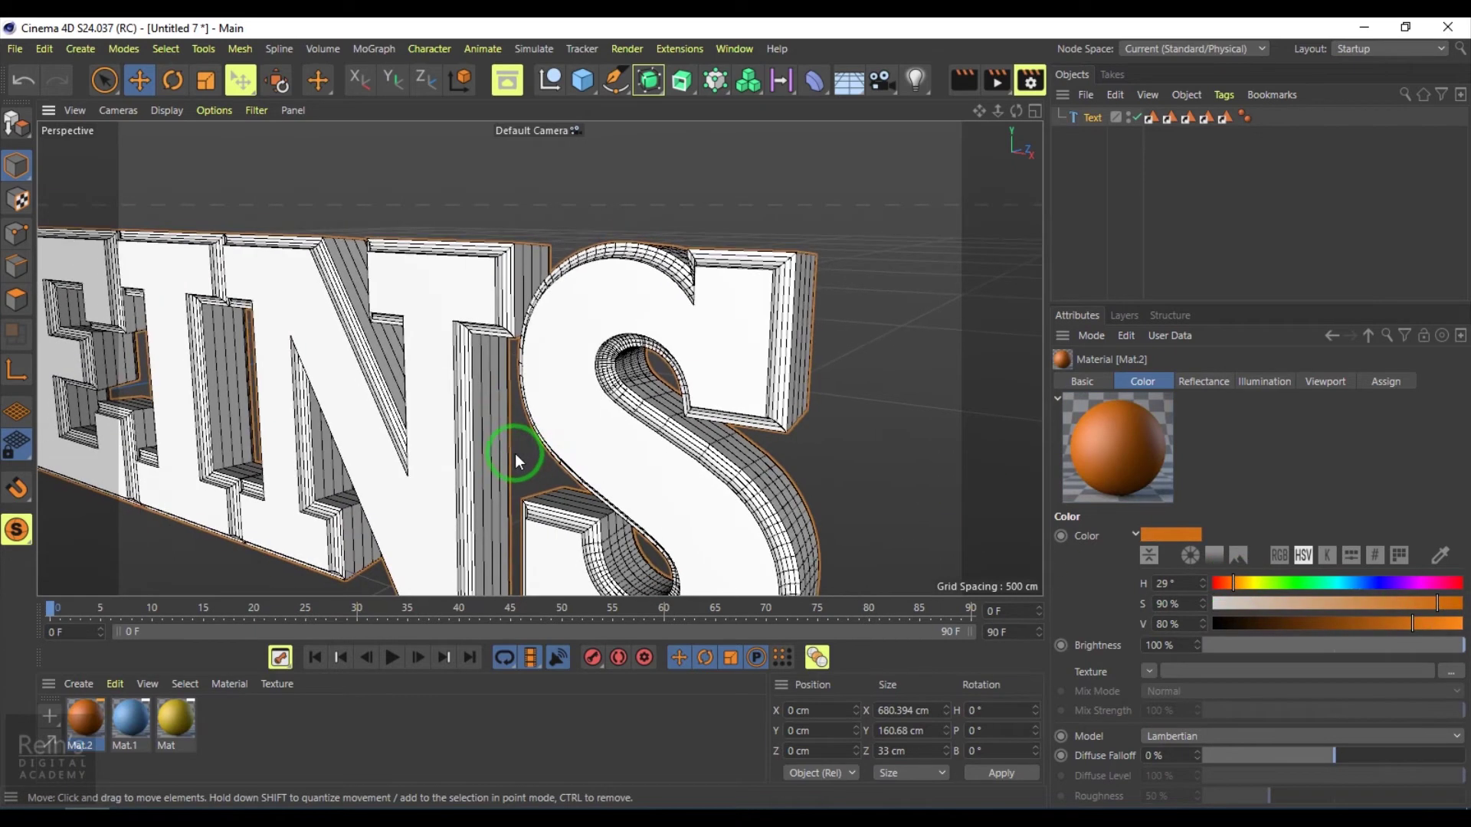
alt+middle_drag(515, 453, 463, 407)
scroll(591, 408, down, 1)
alt+middle_drag(592, 406, 590, 409)
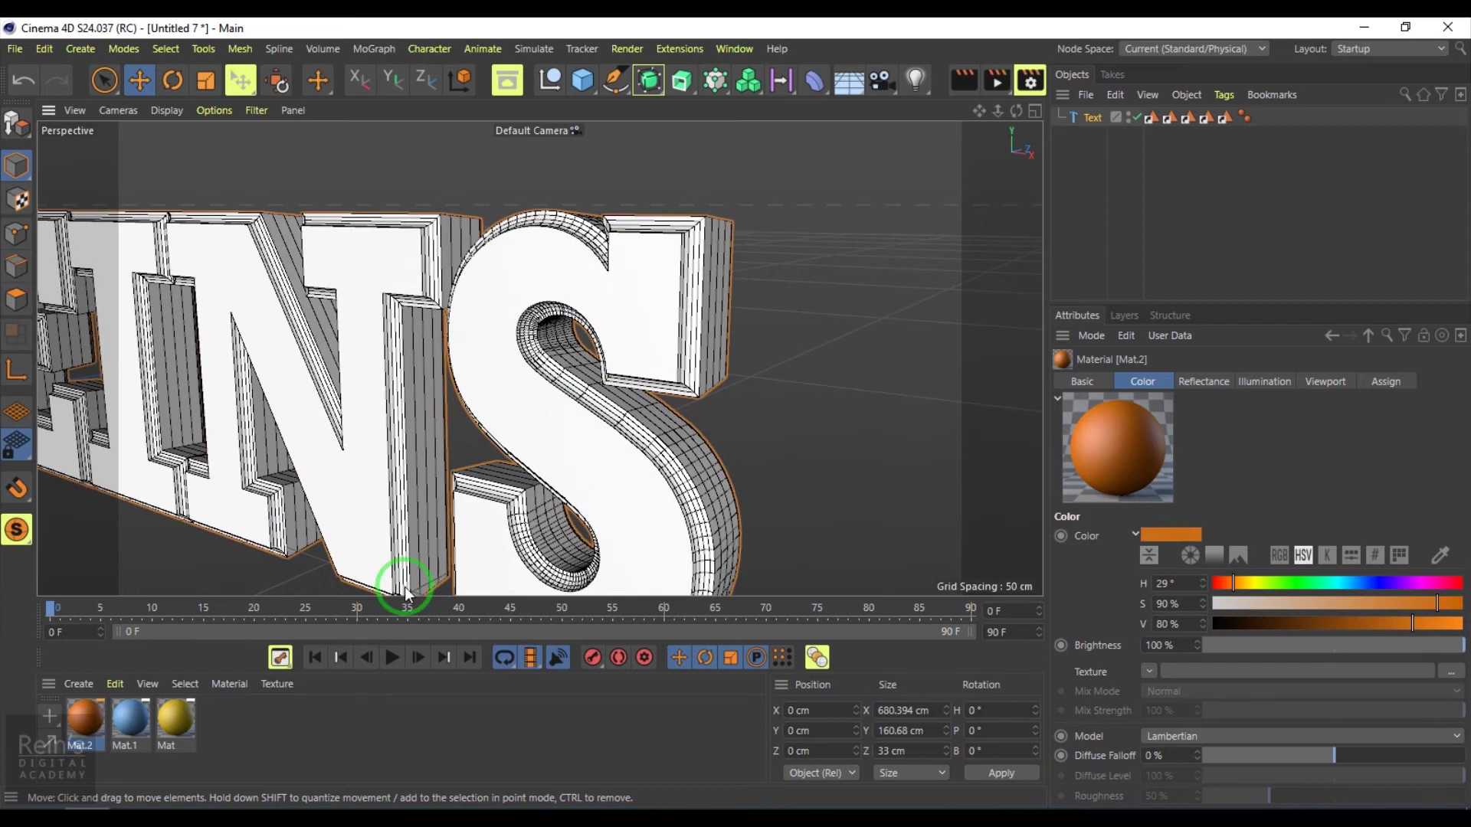
key(F5)
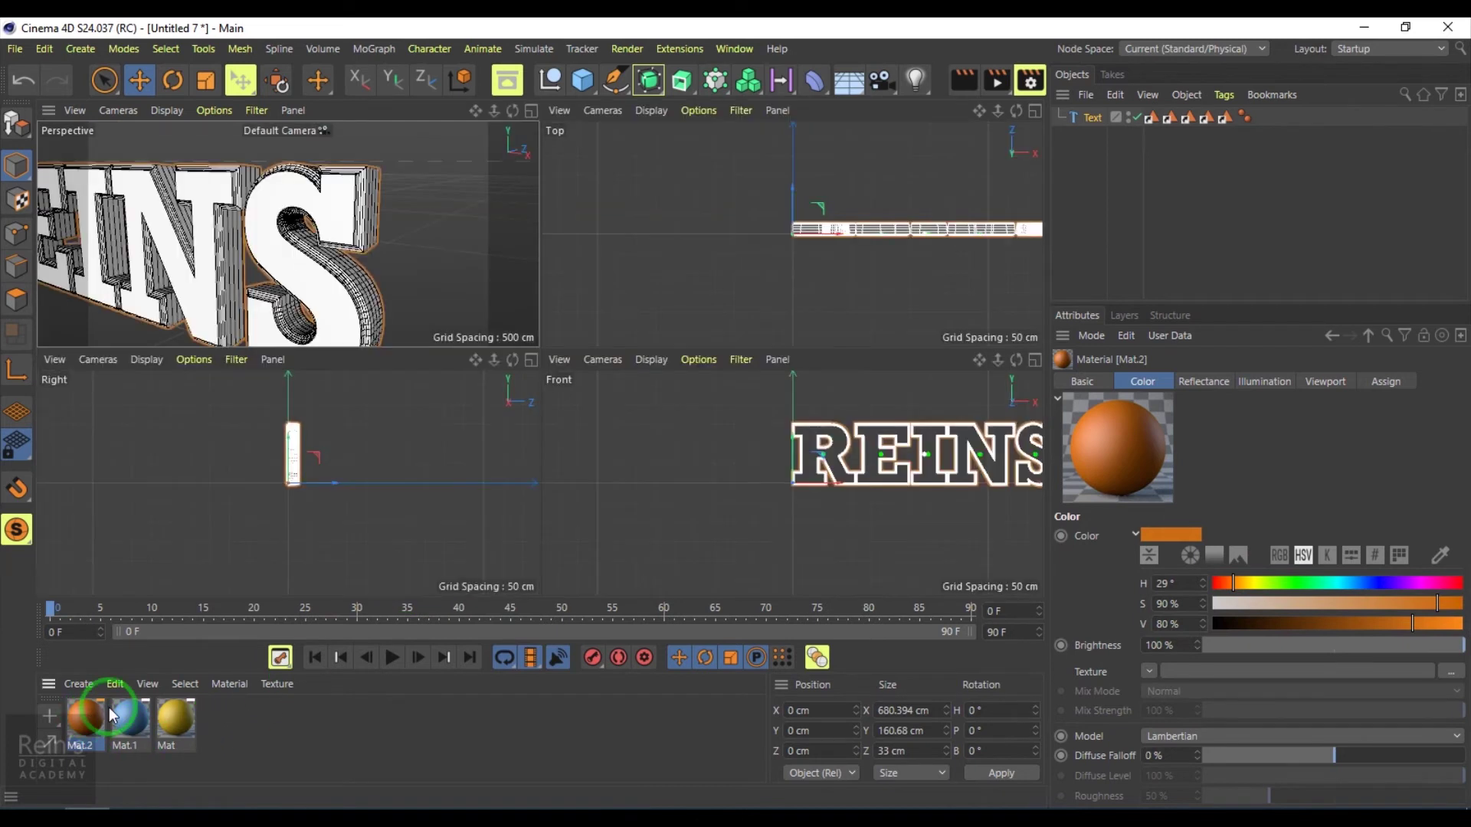
middle_click(326, 272)
drag(80, 719, 1089, 115)
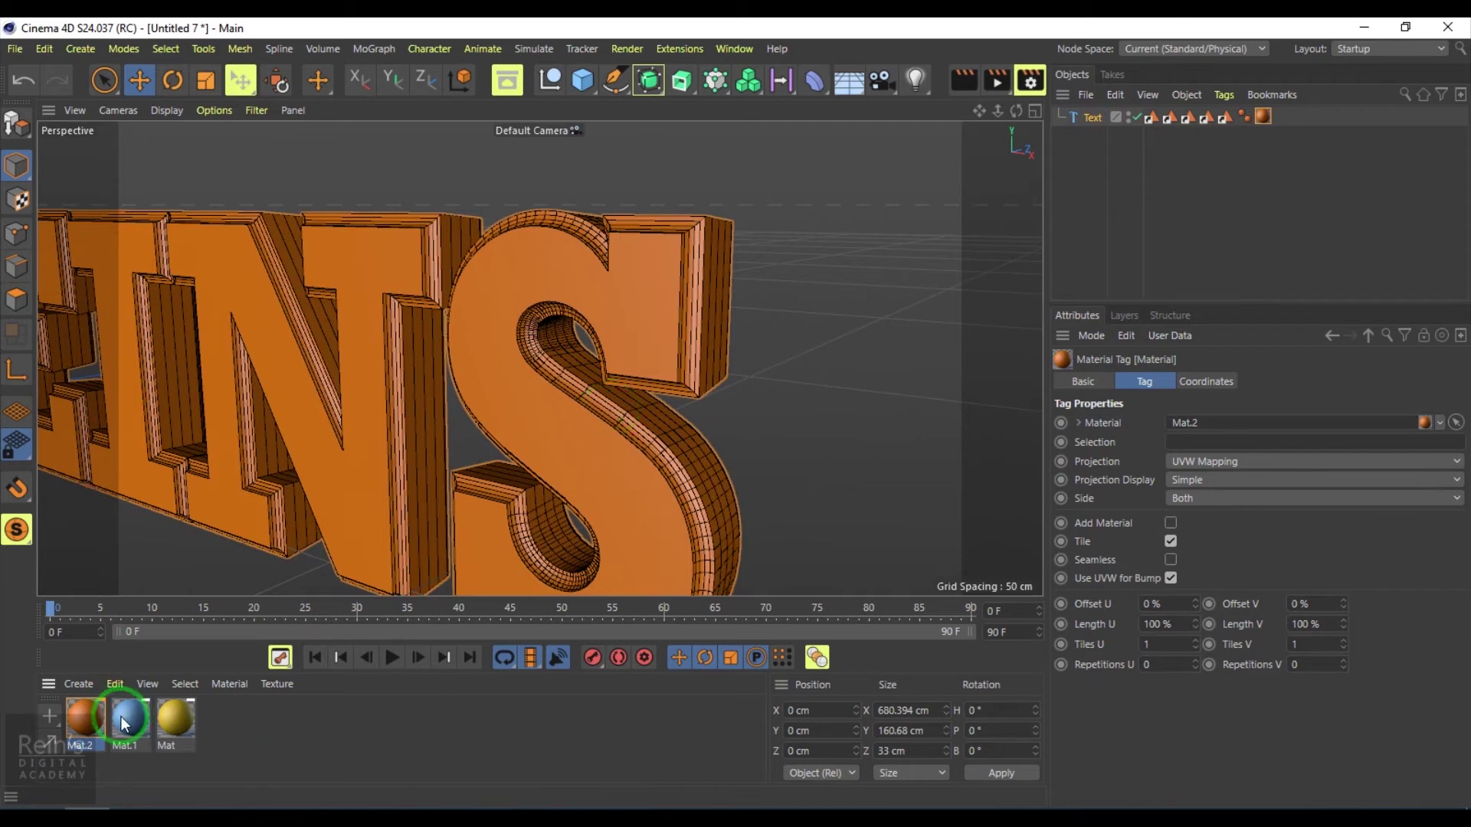
Step: Replace that tag with blue Mat.1, then add orange Mat.2 as a second material
drag(125, 716, 1292, 115)
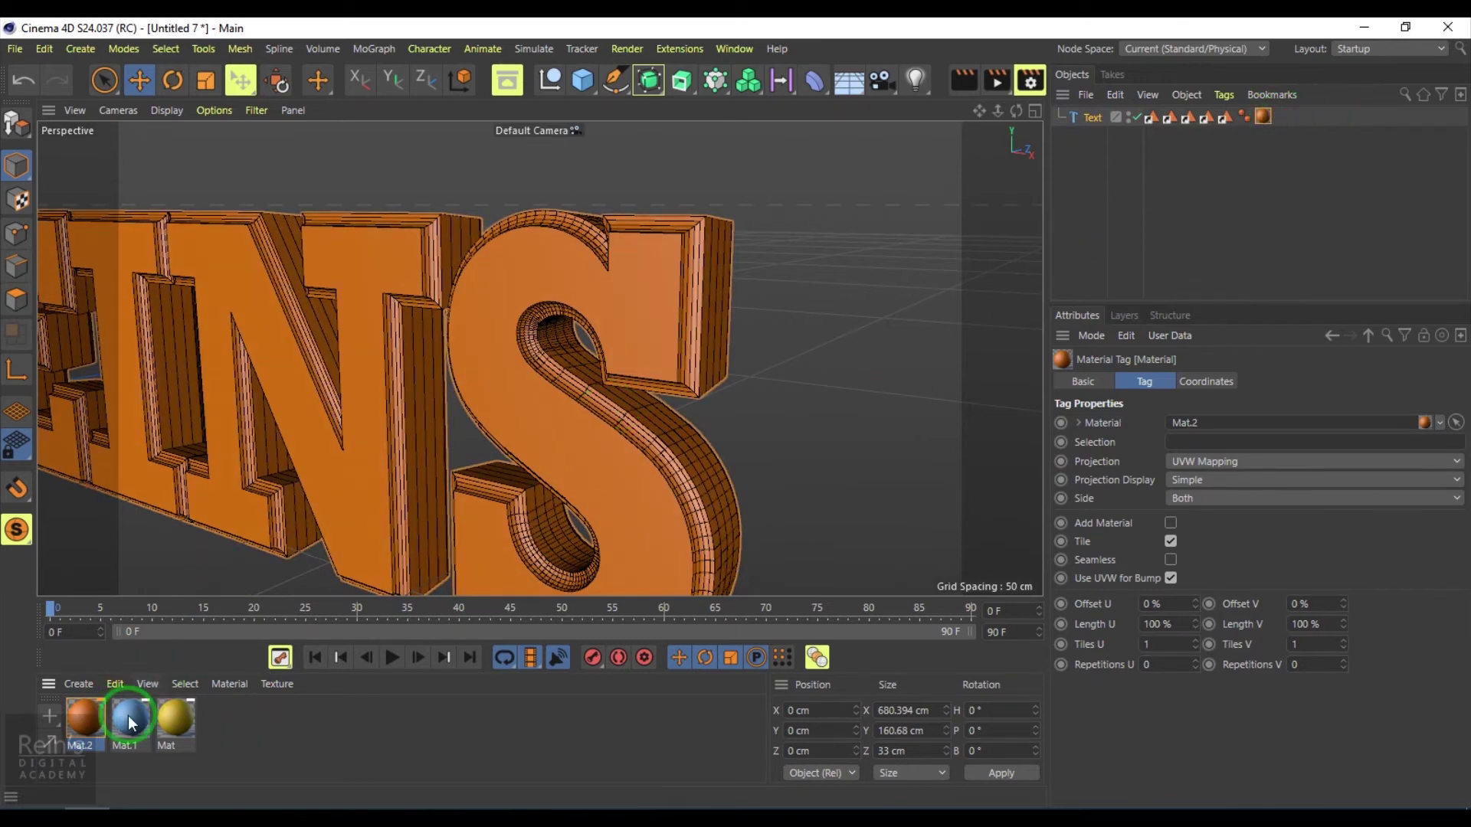
drag(131, 715, 1263, 119)
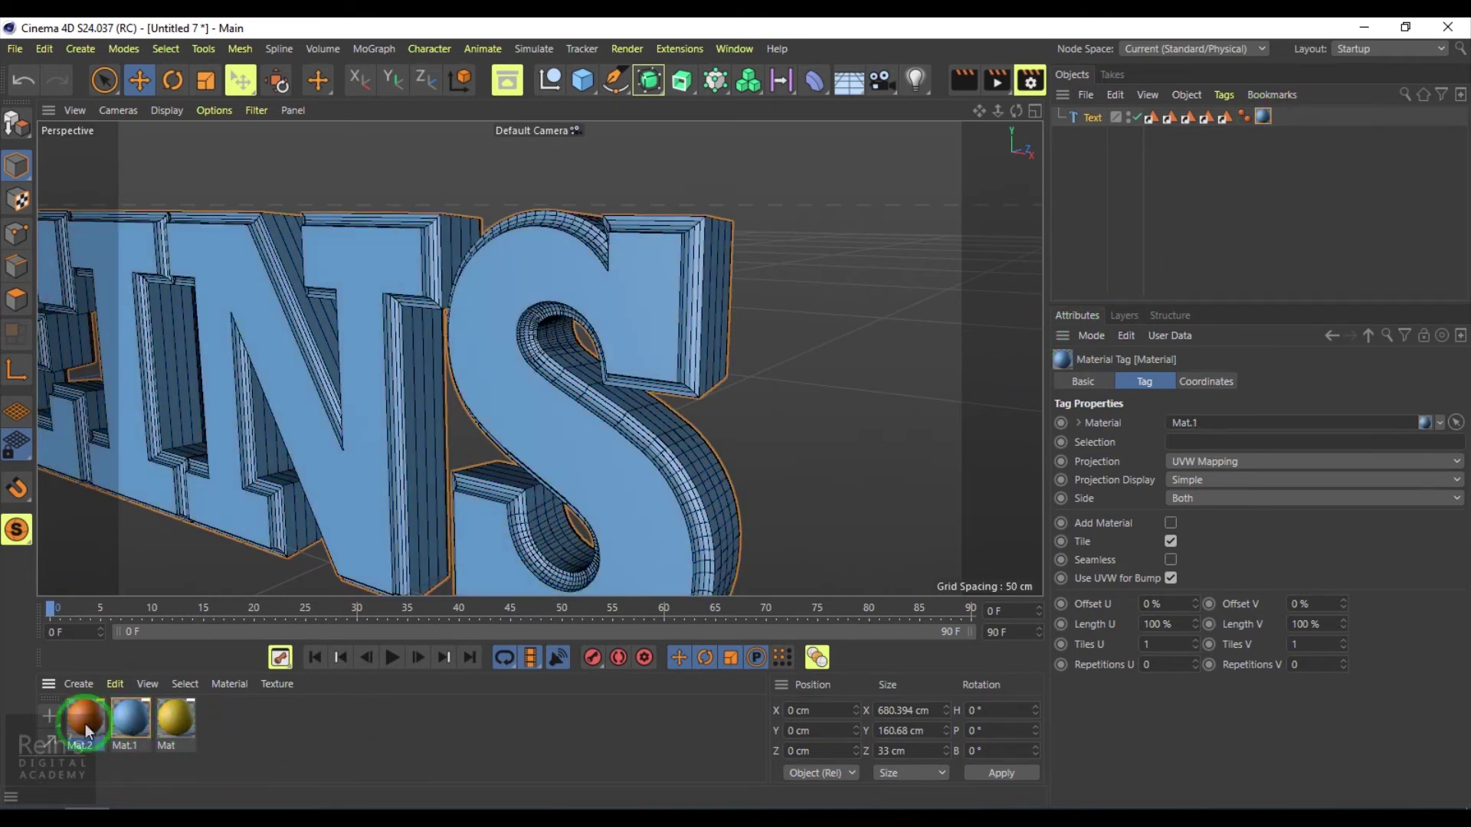
drag(85, 724, 1093, 116)
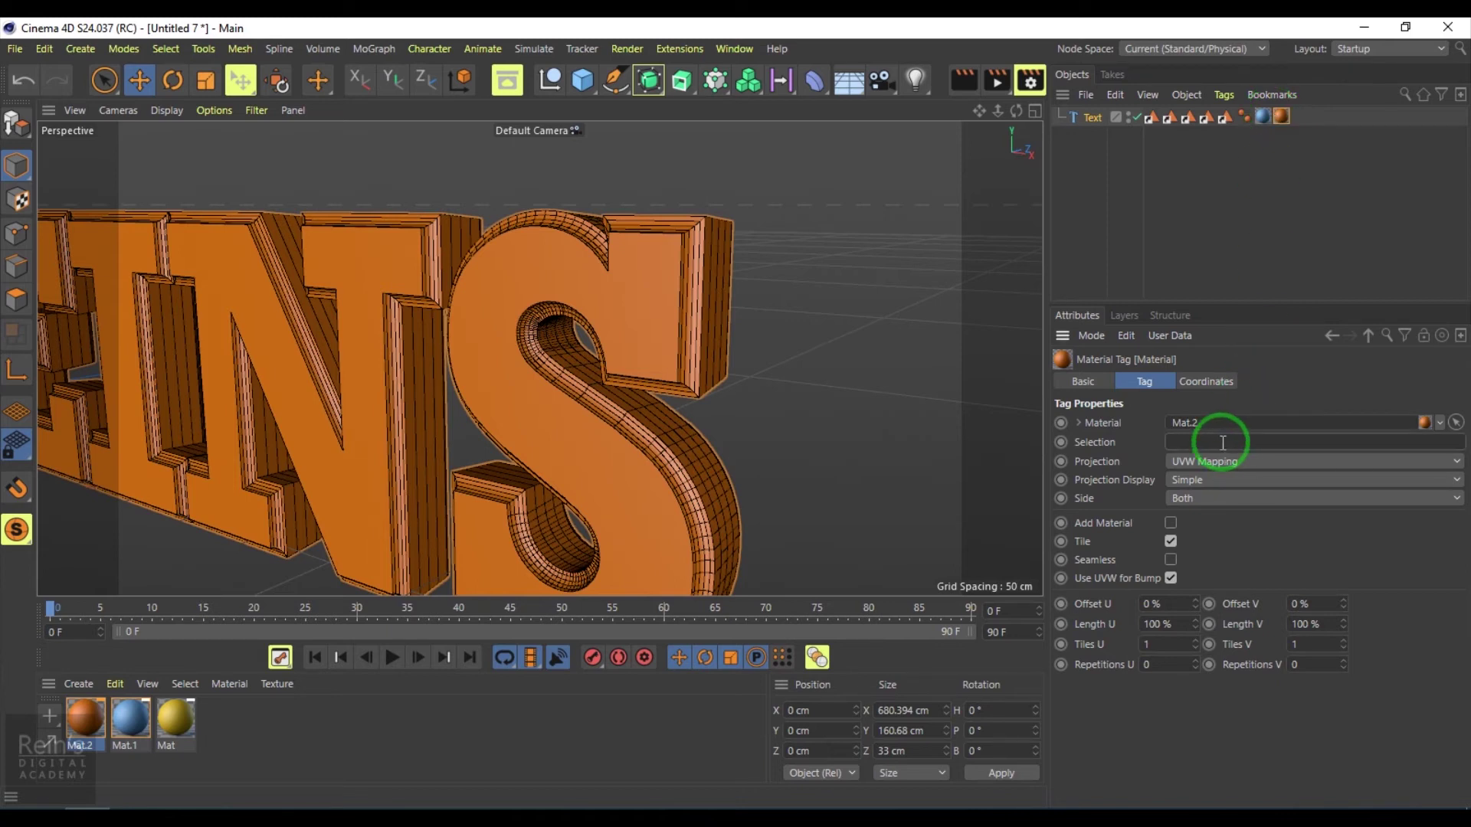
Step: Limit the orange Mat.2 tag to the S selection so it covers only the sides
text(S)
key(Return)
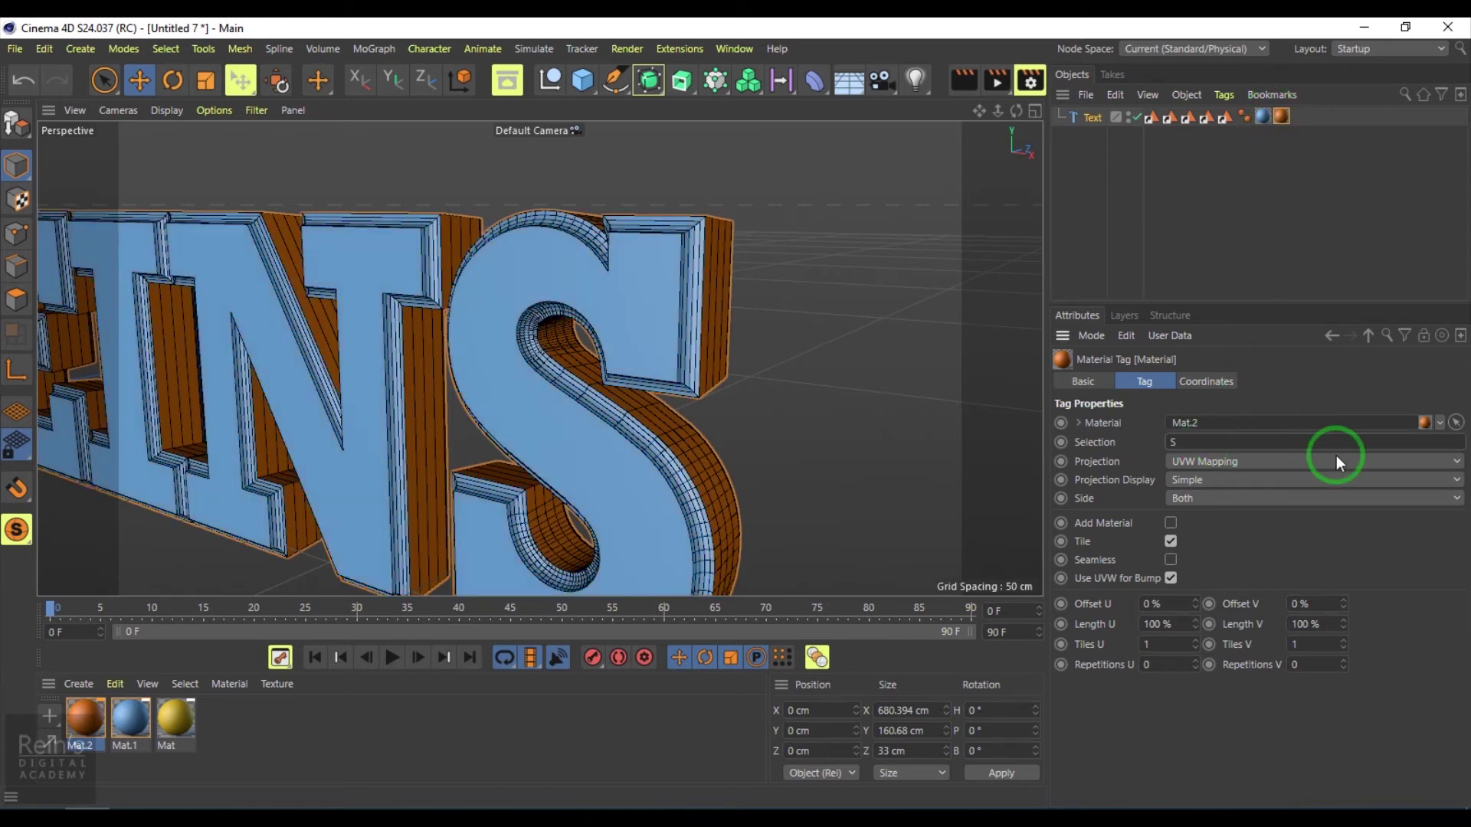
alt+drag(860, 300, 653, 325)
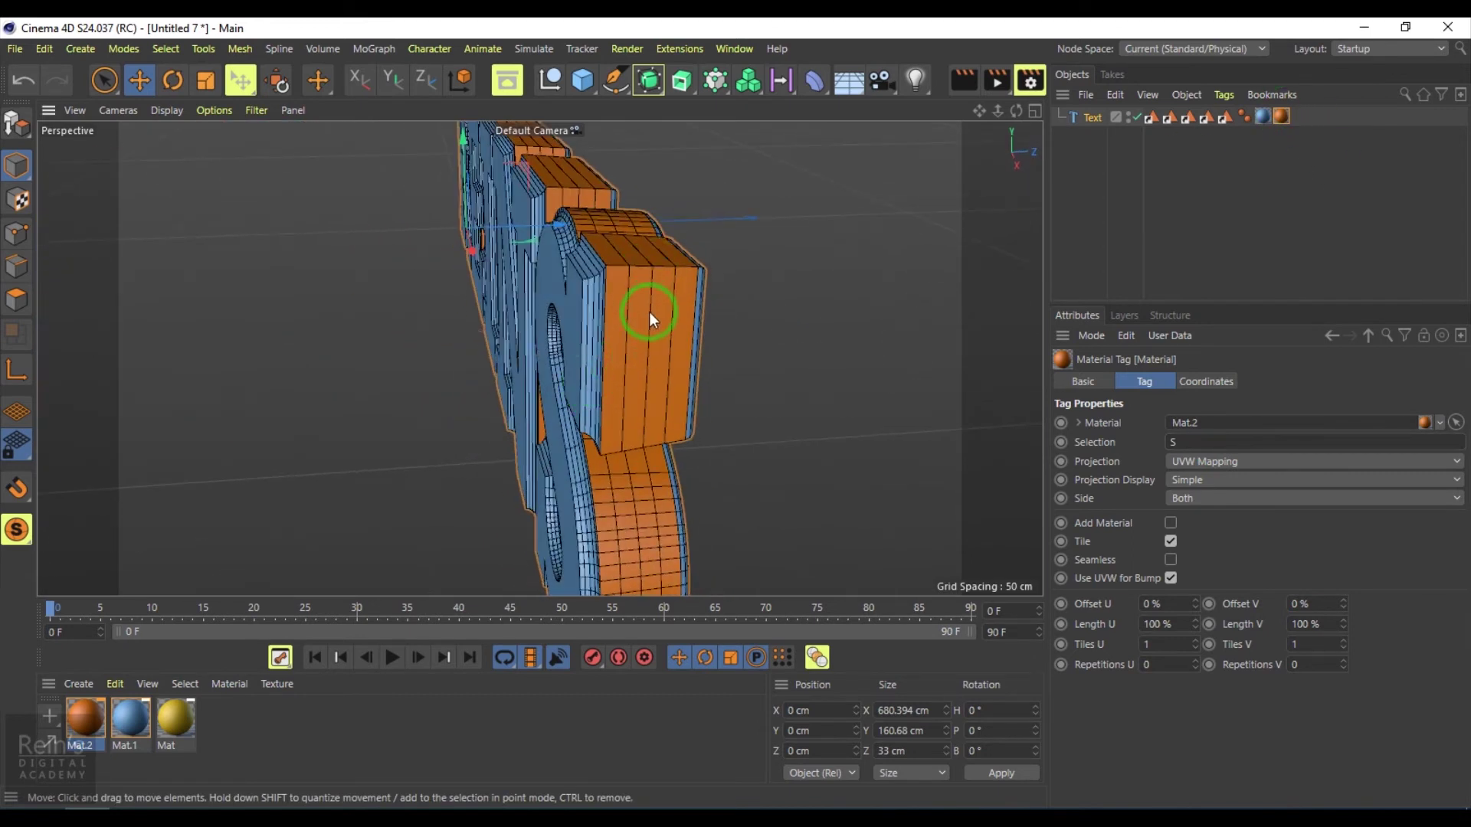
alt+drag(647, 315, 1086, 162)
Step: Review the Text object's polygon selection names
click(1091, 119)
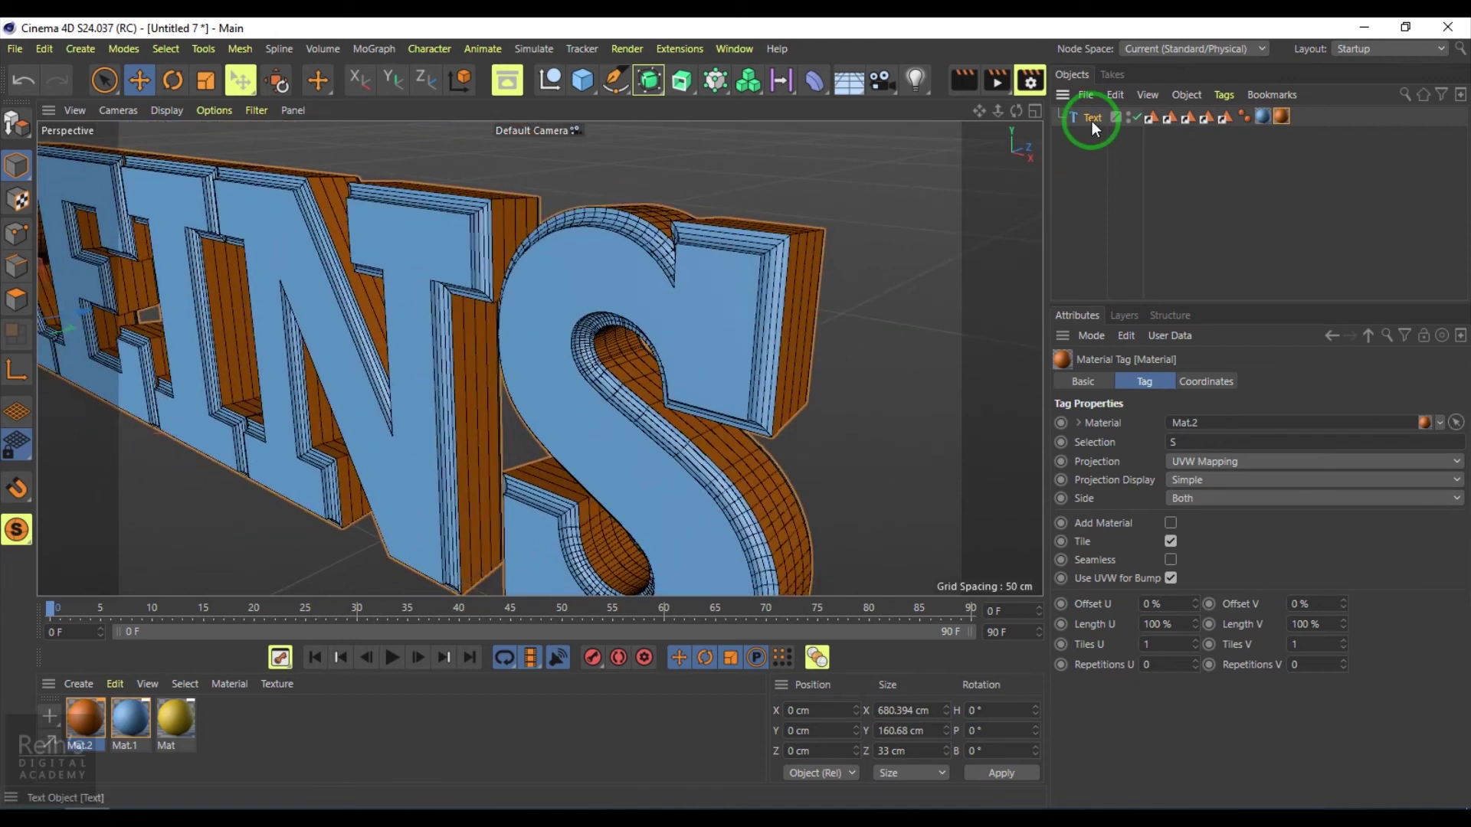
click(1147, 438)
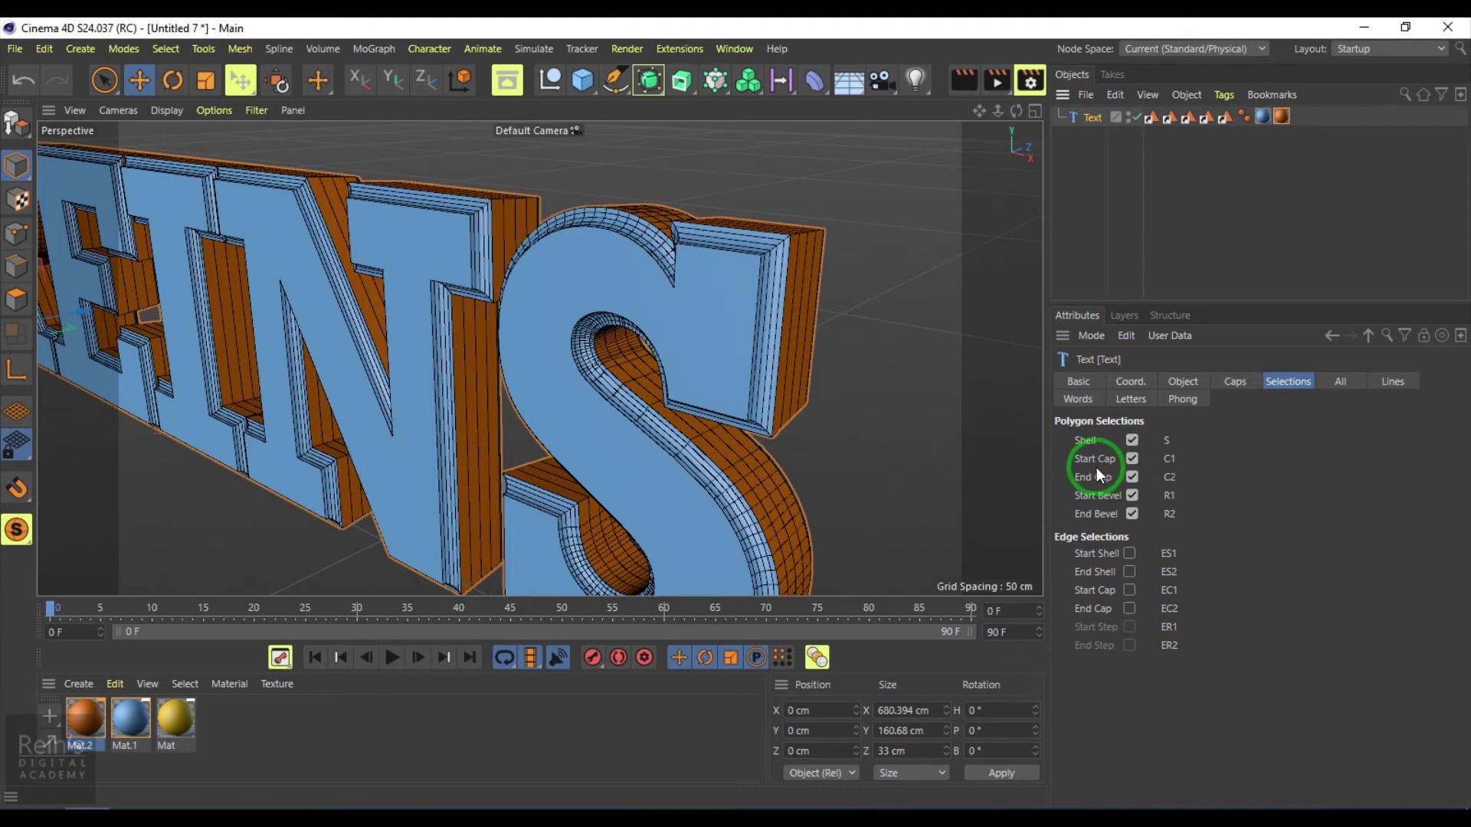
click(730, 365)
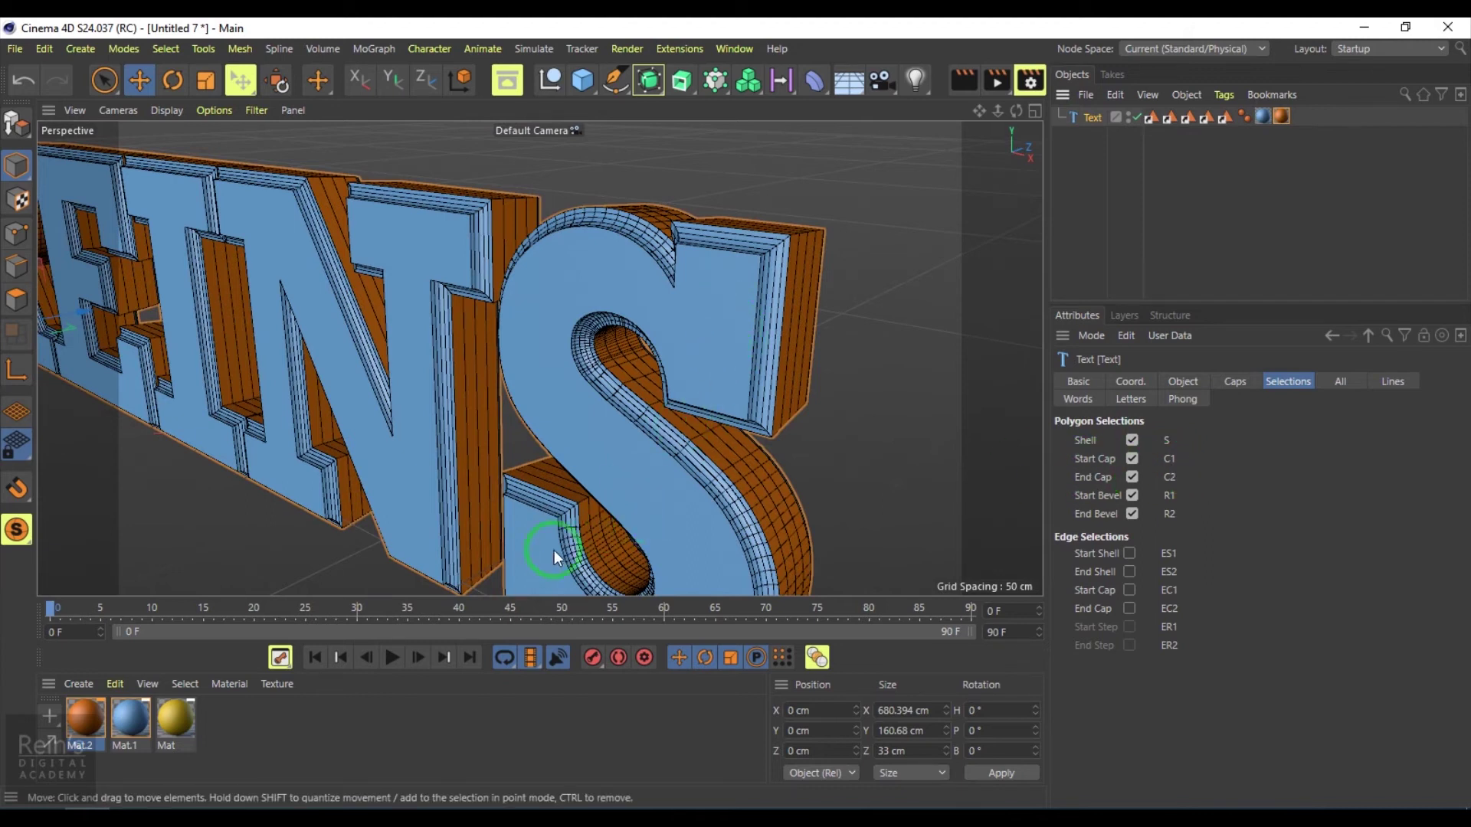
click(282, 770)
Step: Apply the yellow Mat to the text, restricted to selection C1 for the front caps
drag(201, 725, 1093, 117)
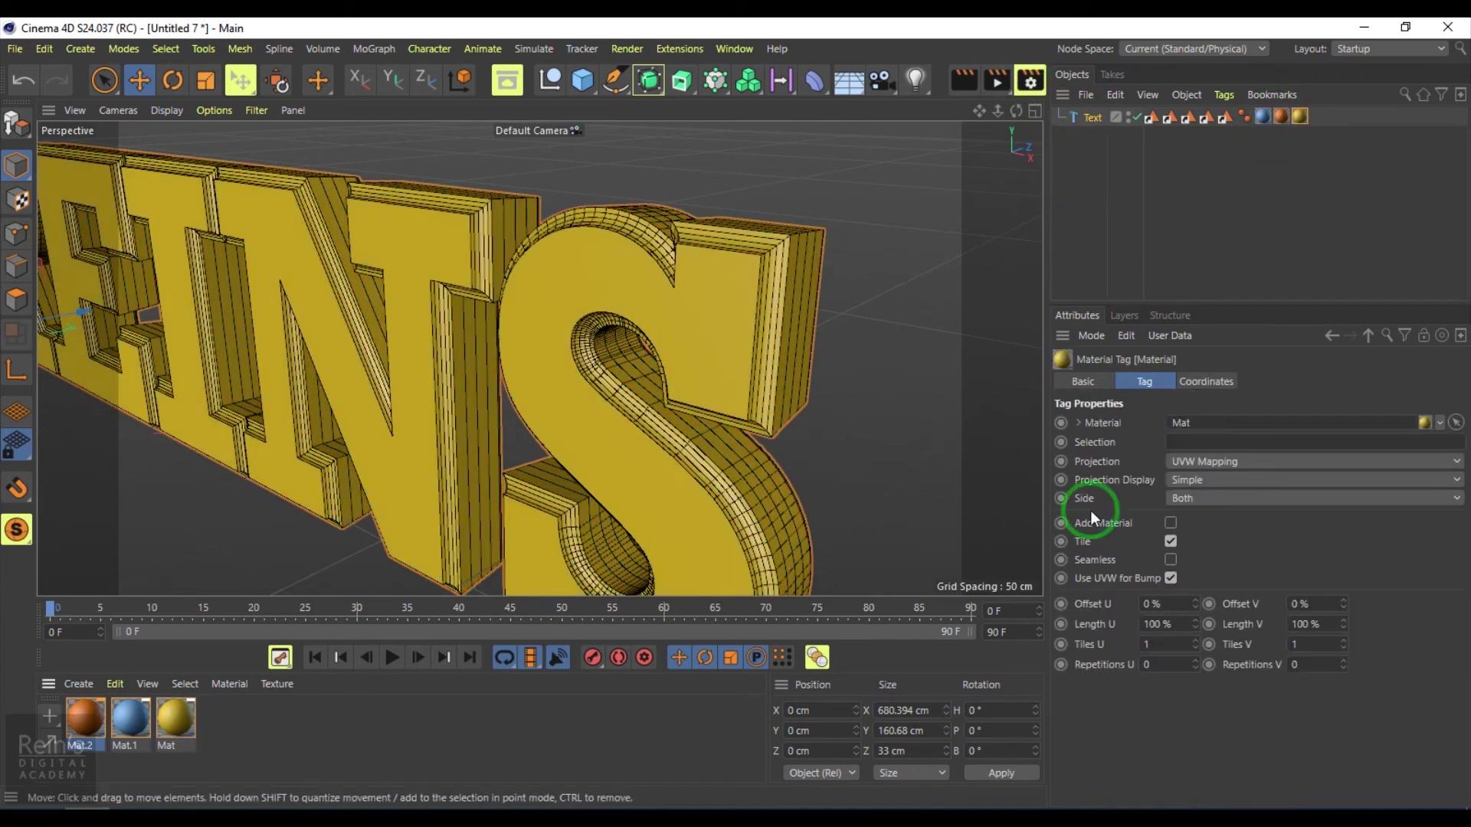
click(1183, 444)
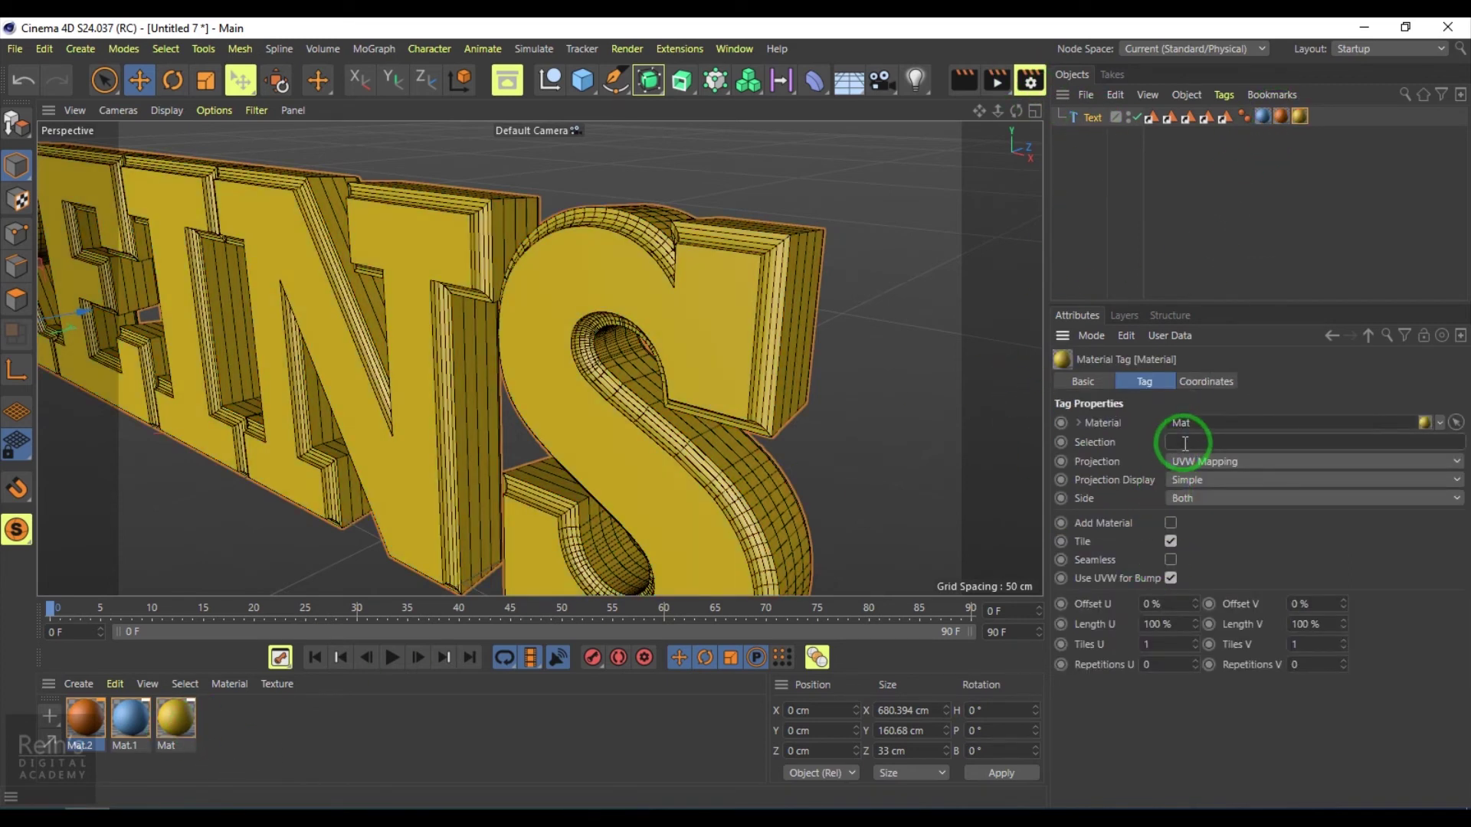
text(C1)
key(Return)
click(852, 427)
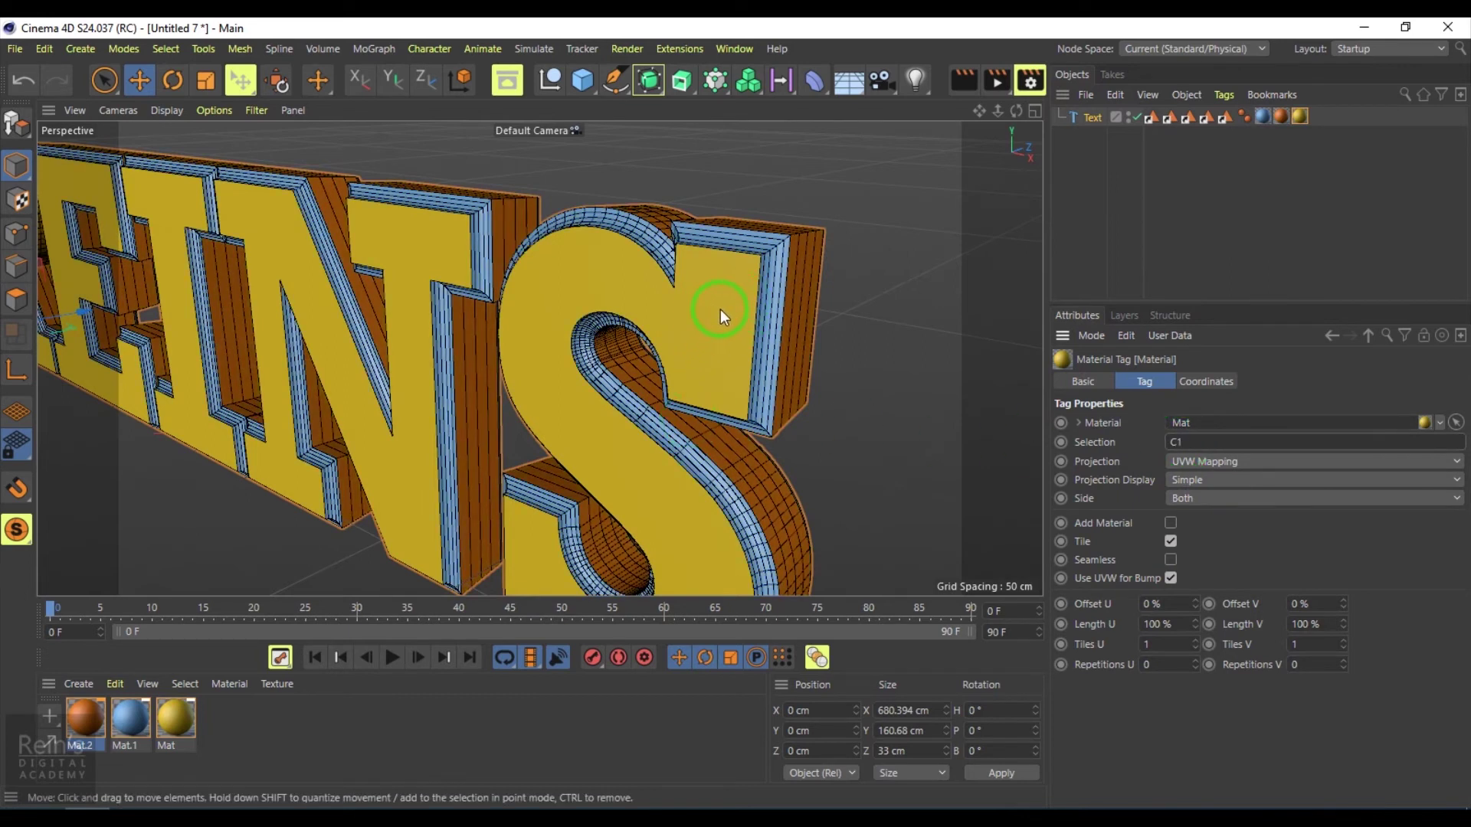
scroll(674, 375, down, 6)
alt+drag(577, 368, 755, 417)
alt+right_drag(663, 337, 614, 218)
alt+drag(678, 337, 647, 315)
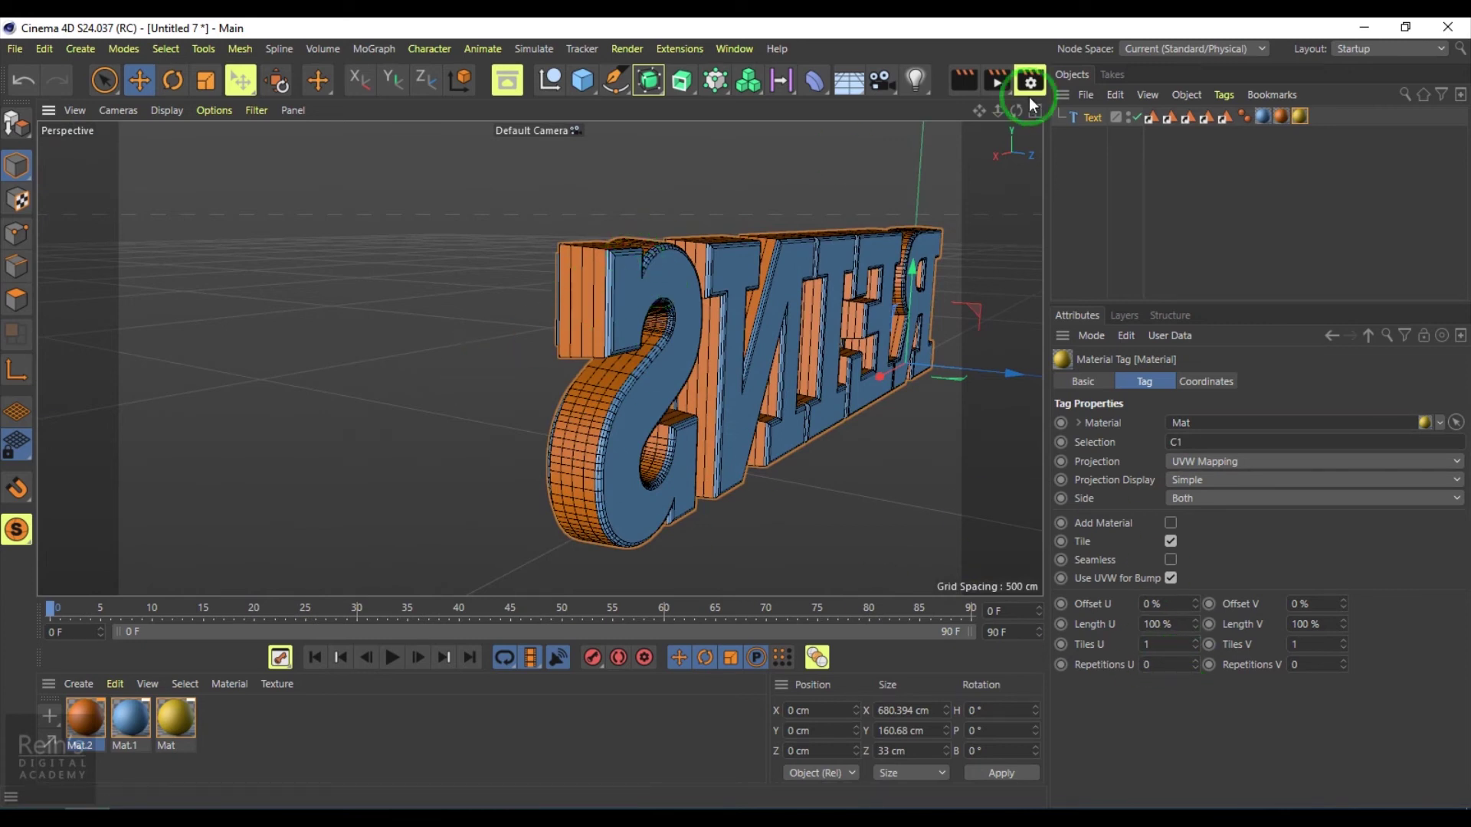
Step: Inspect the coloured REINS text from front and back, then show its All attributes page
click(1080, 115)
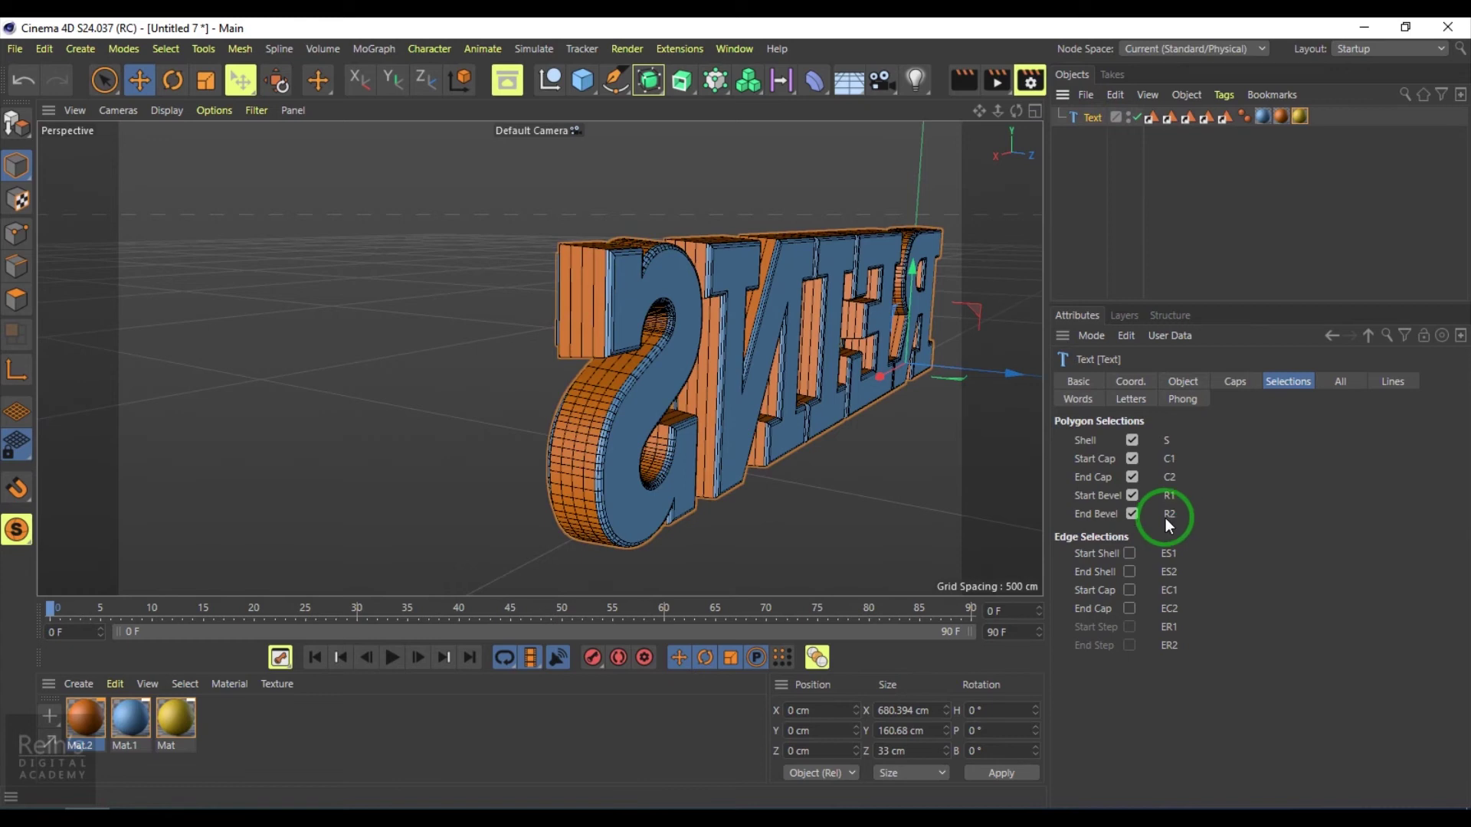
alt+drag(607, 423, 457, 472)
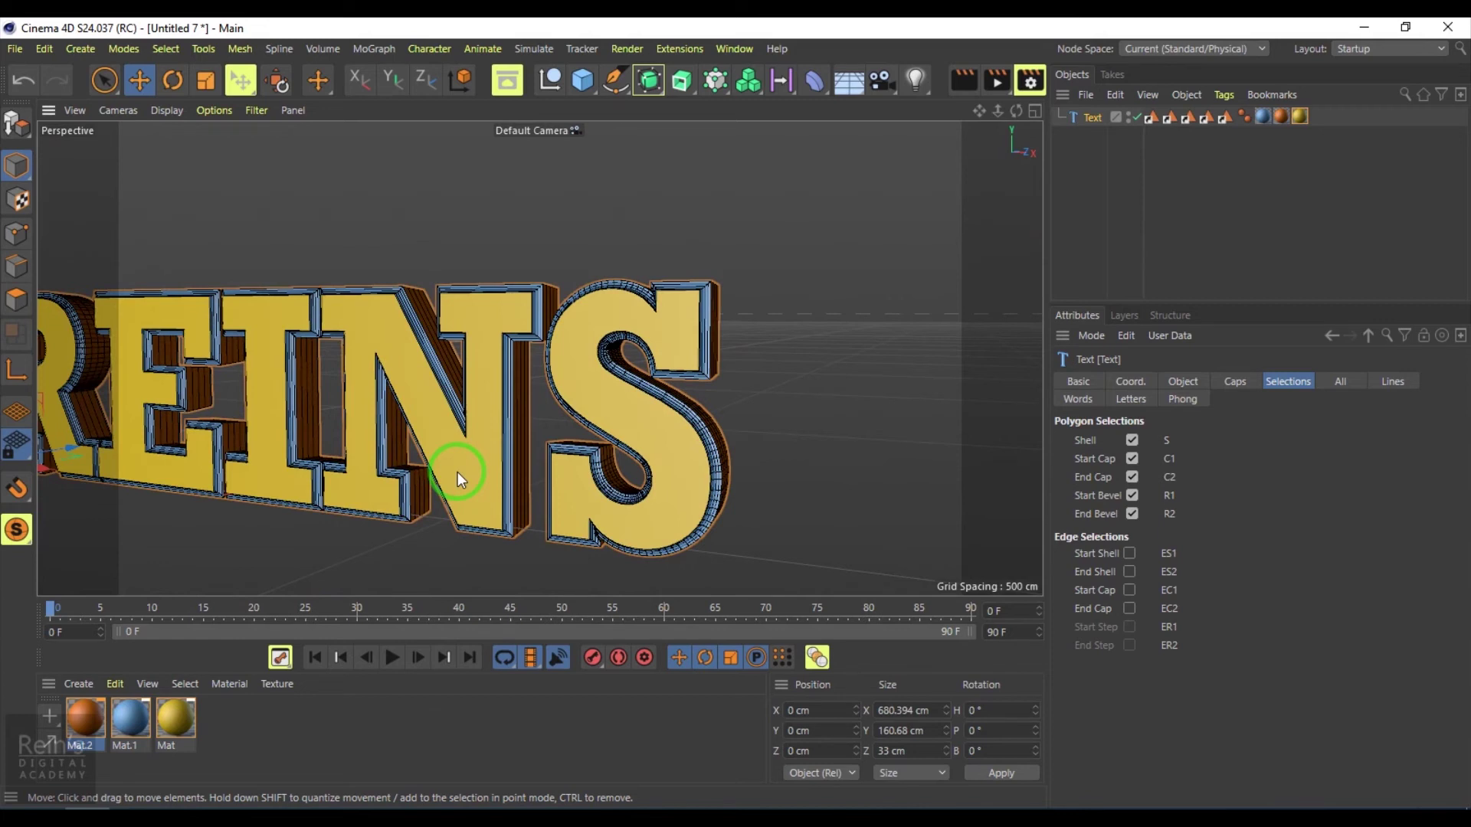
alt+drag(523, 389, 368, 440)
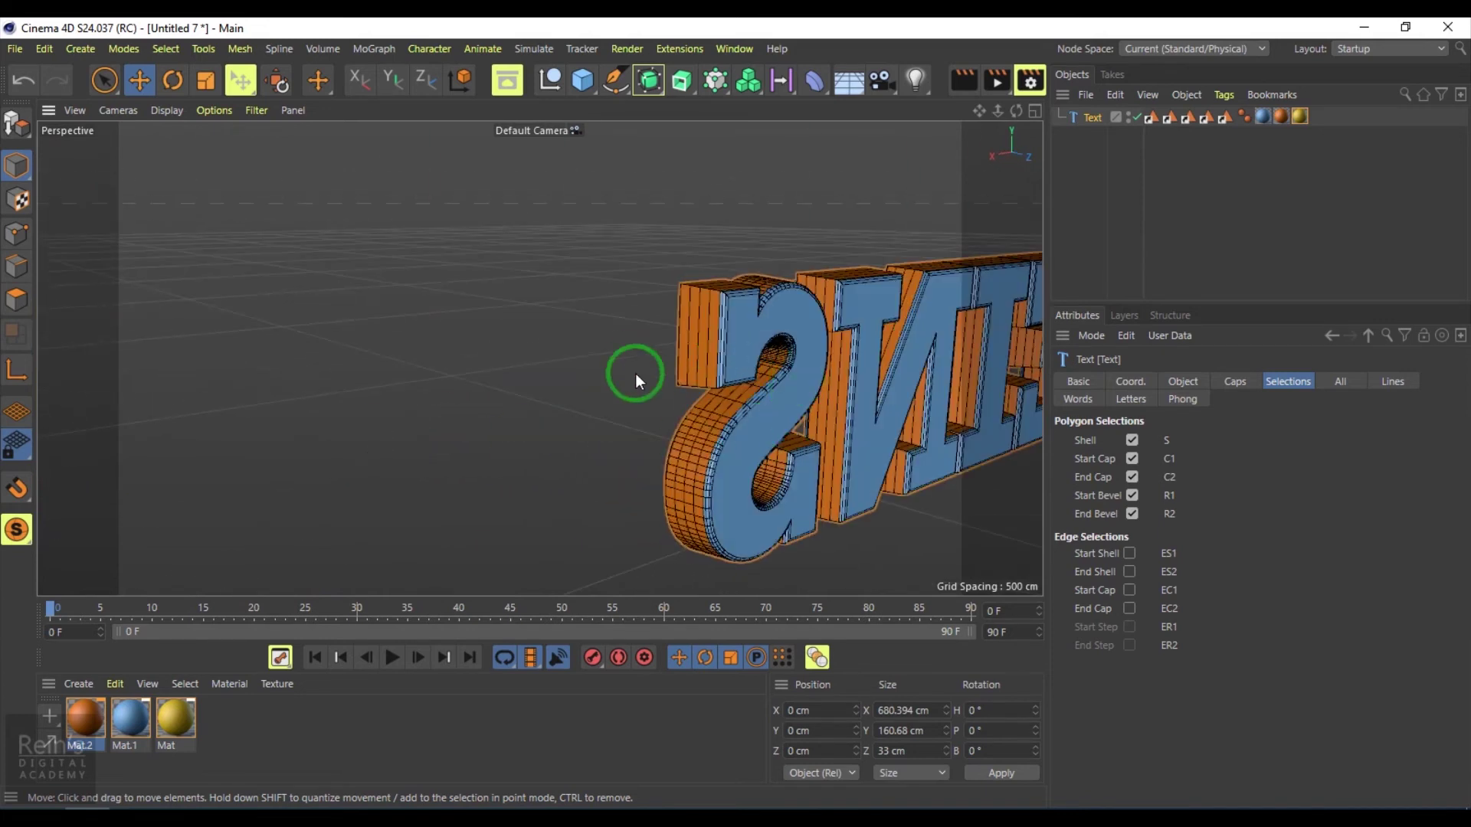
alt+drag(636, 374, 518, 434)
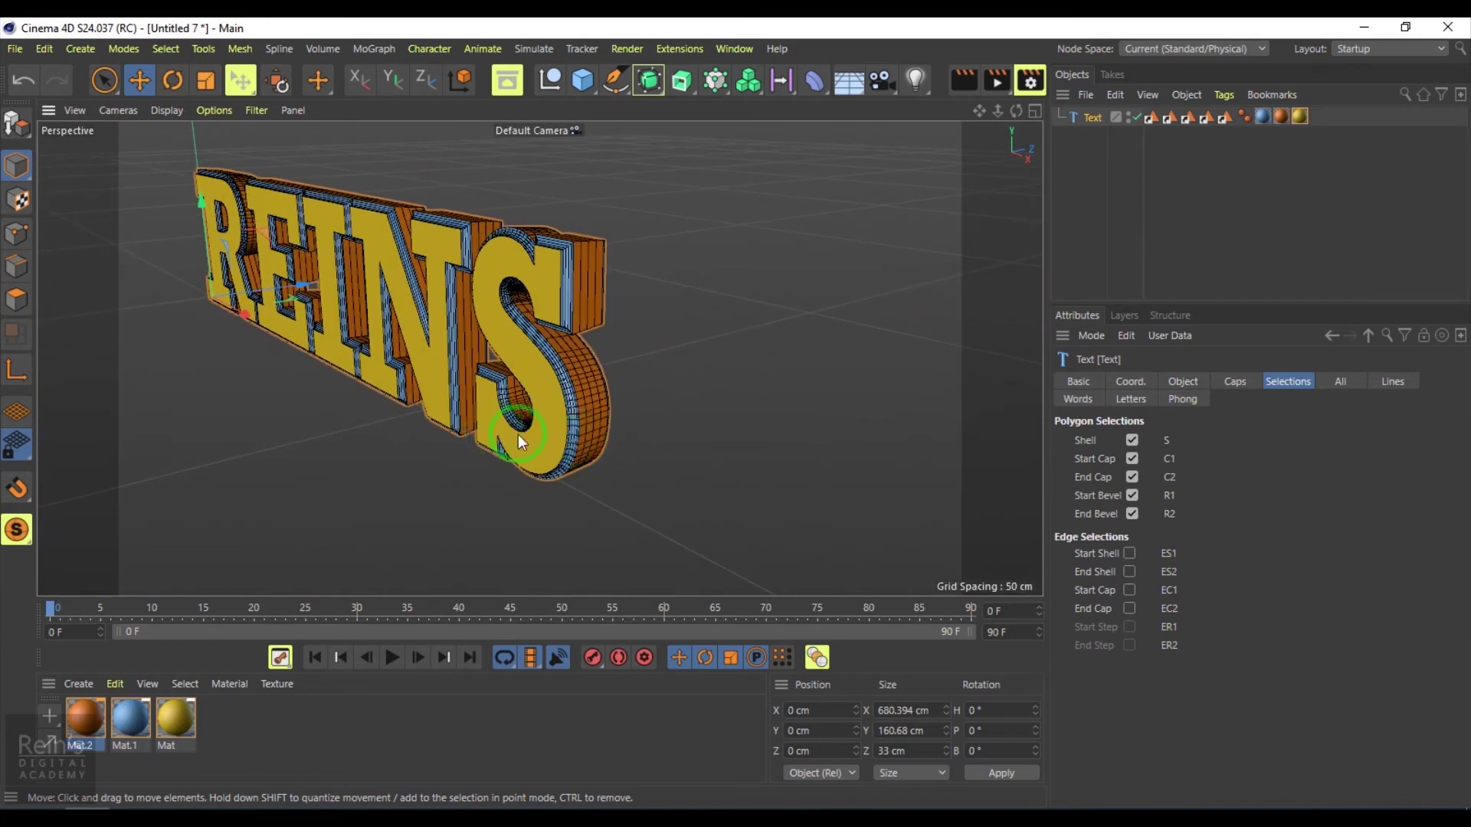
alt+middle_drag(518, 435, 634, 444)
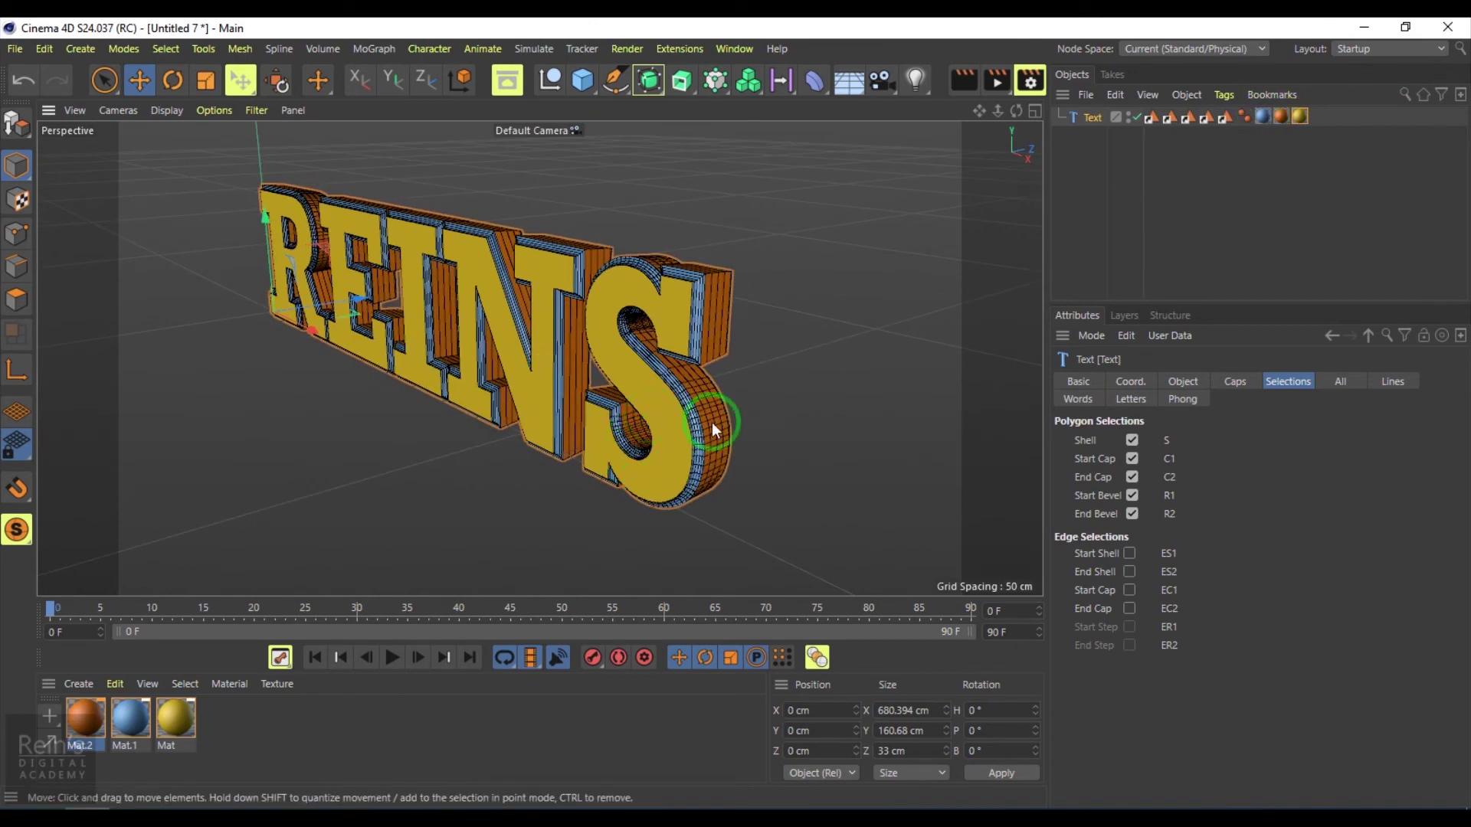
alt+drag(711, 429, 897, 296)
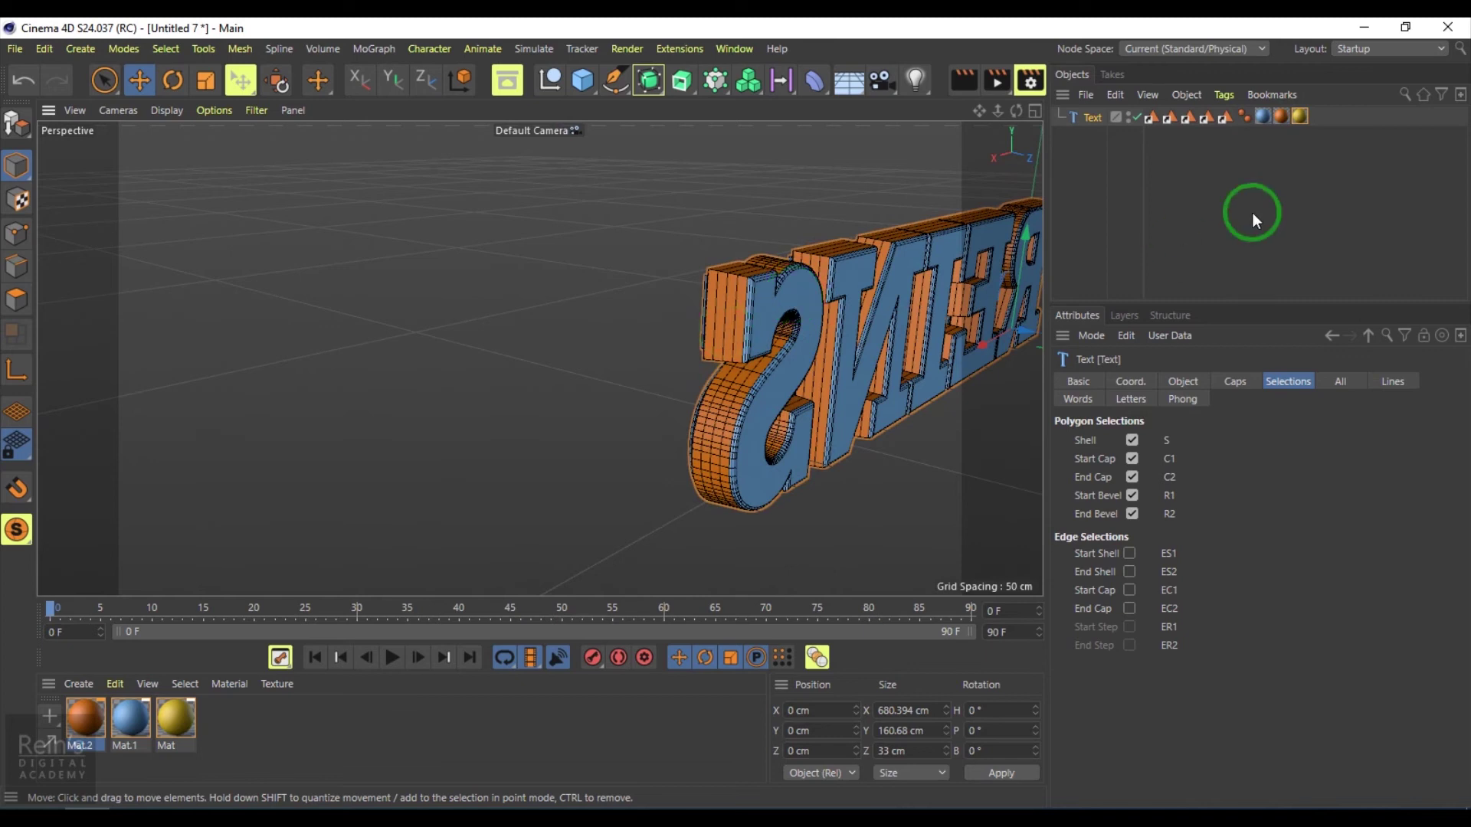
alt+drag(522, 363, 667, 413)
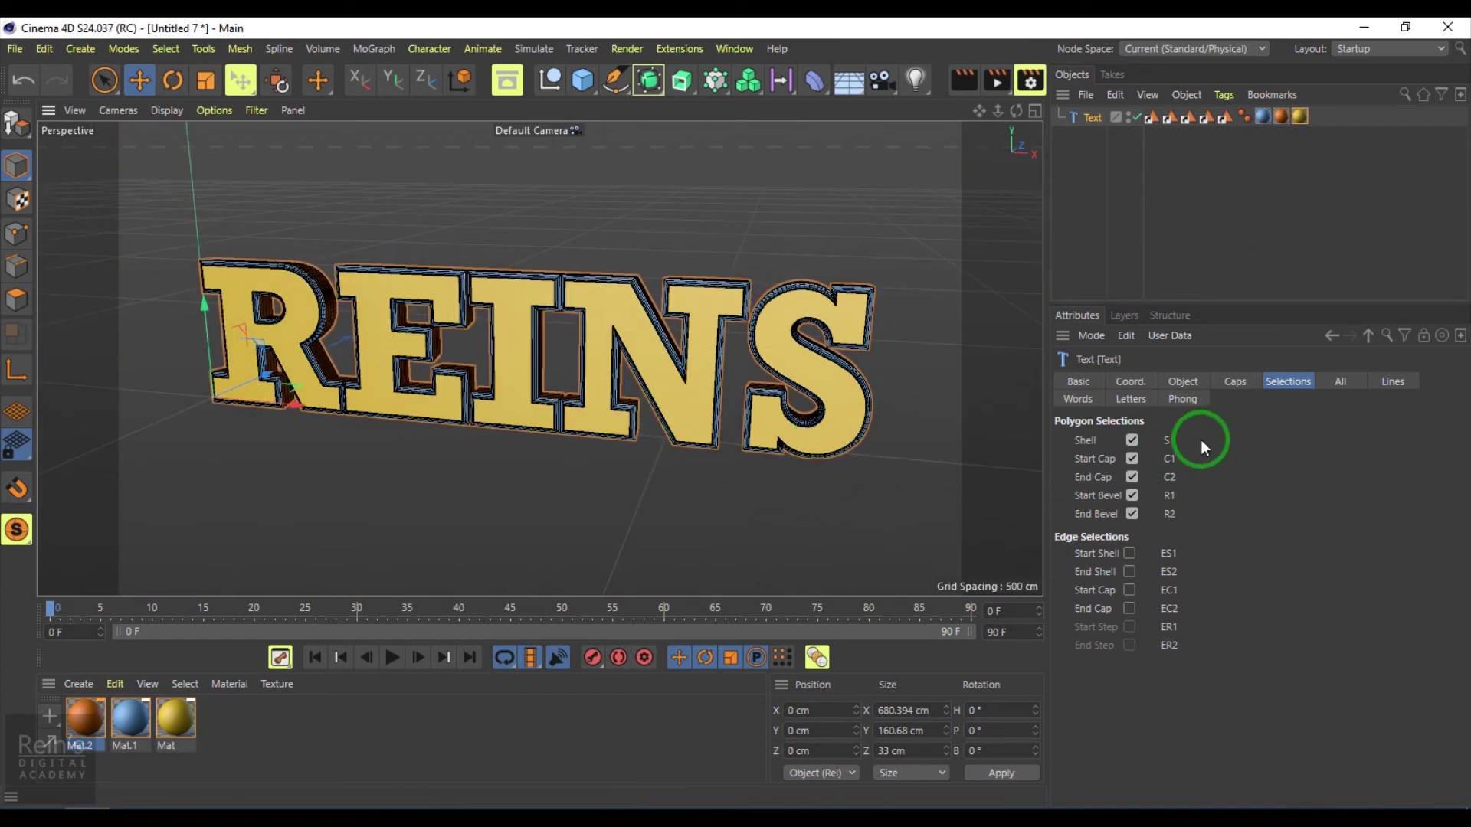
click(1343, 382)
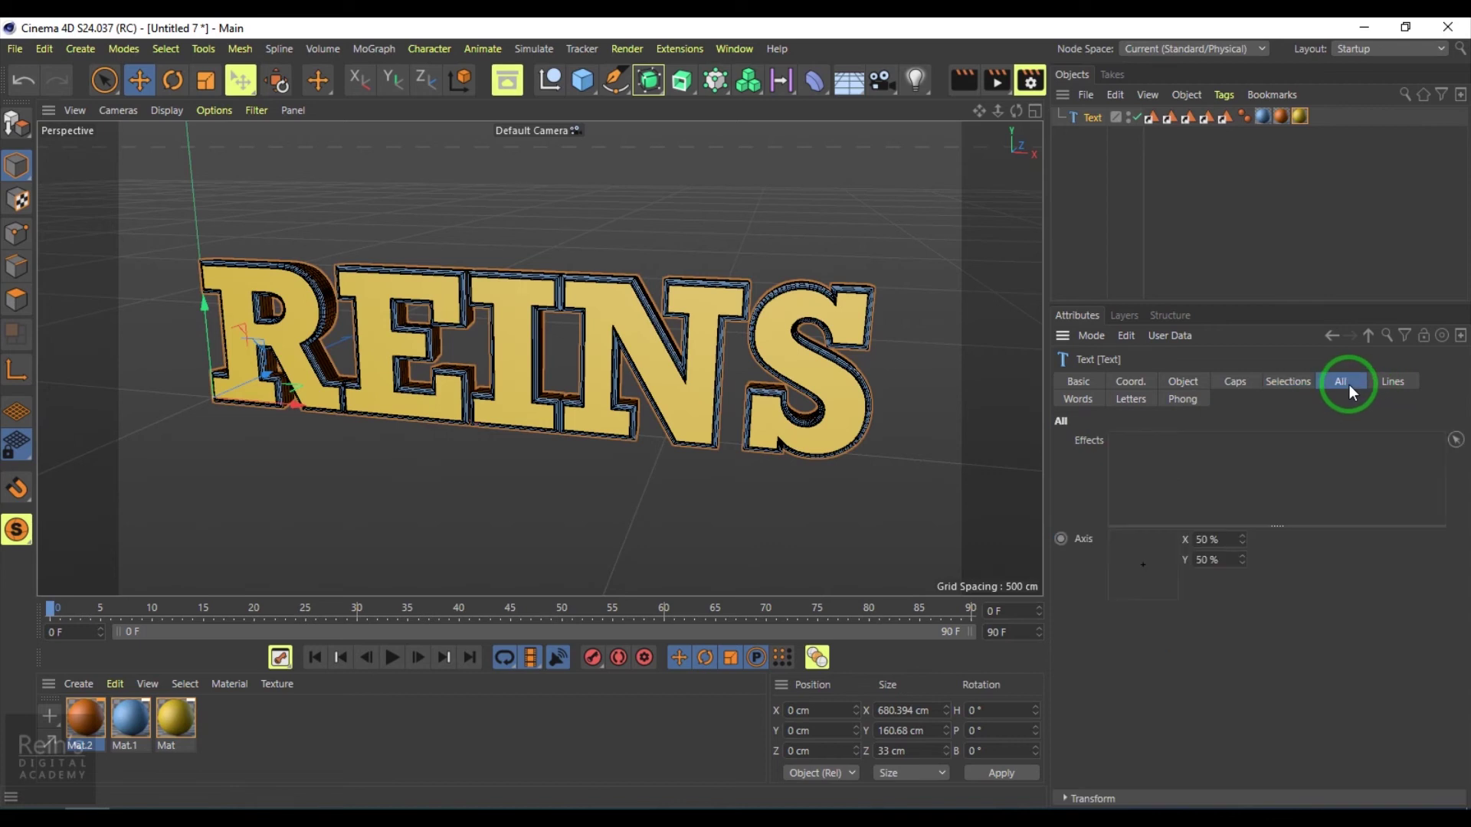
Step: Browse the Text object's Lines, All, Selections, Caps, Object and Coord. pages
click(1394, 381)
click(1347, 384)
click(1294, 383)
click(1238, 387)
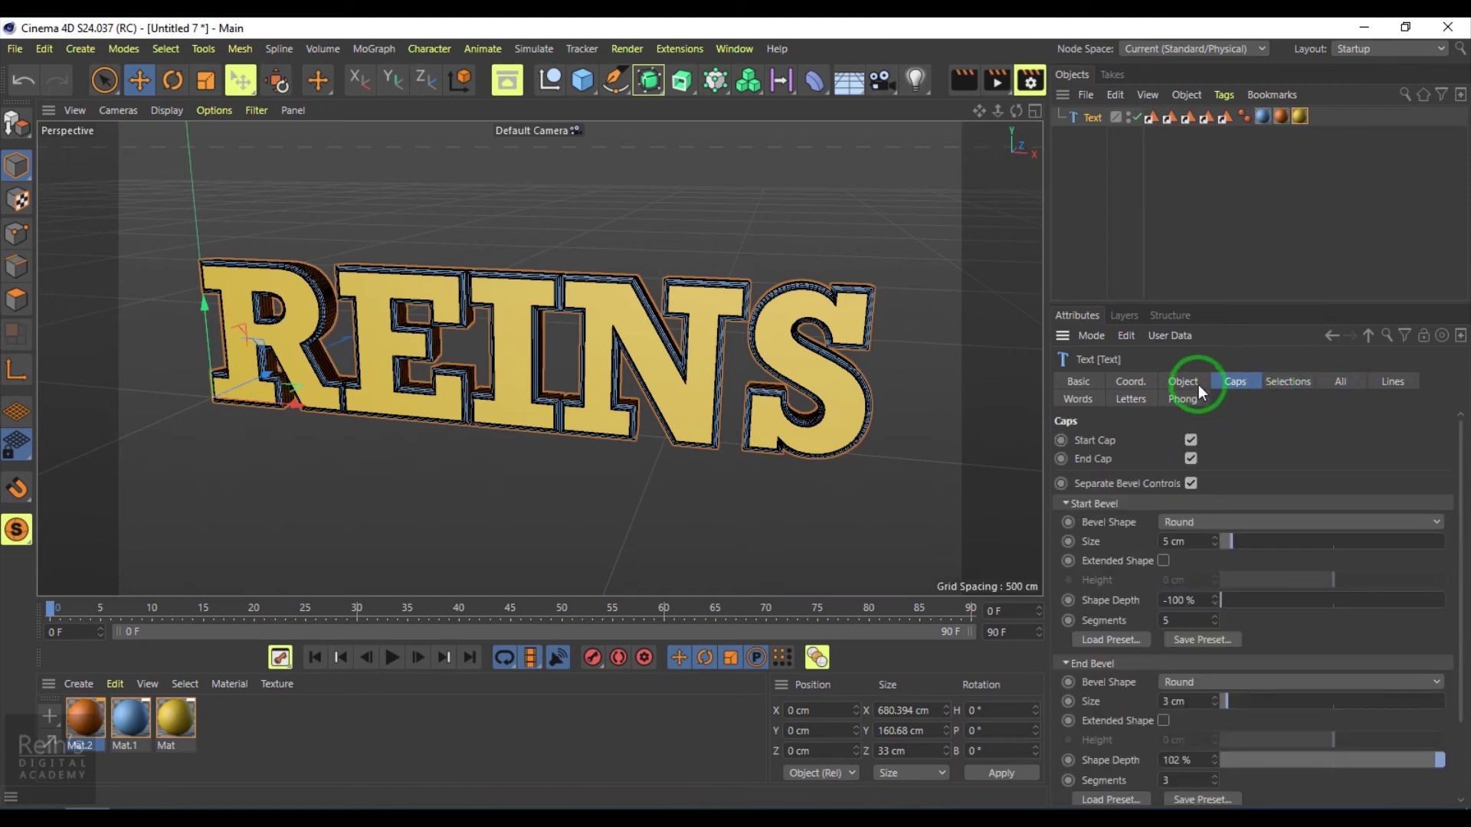
click(1198, 385)
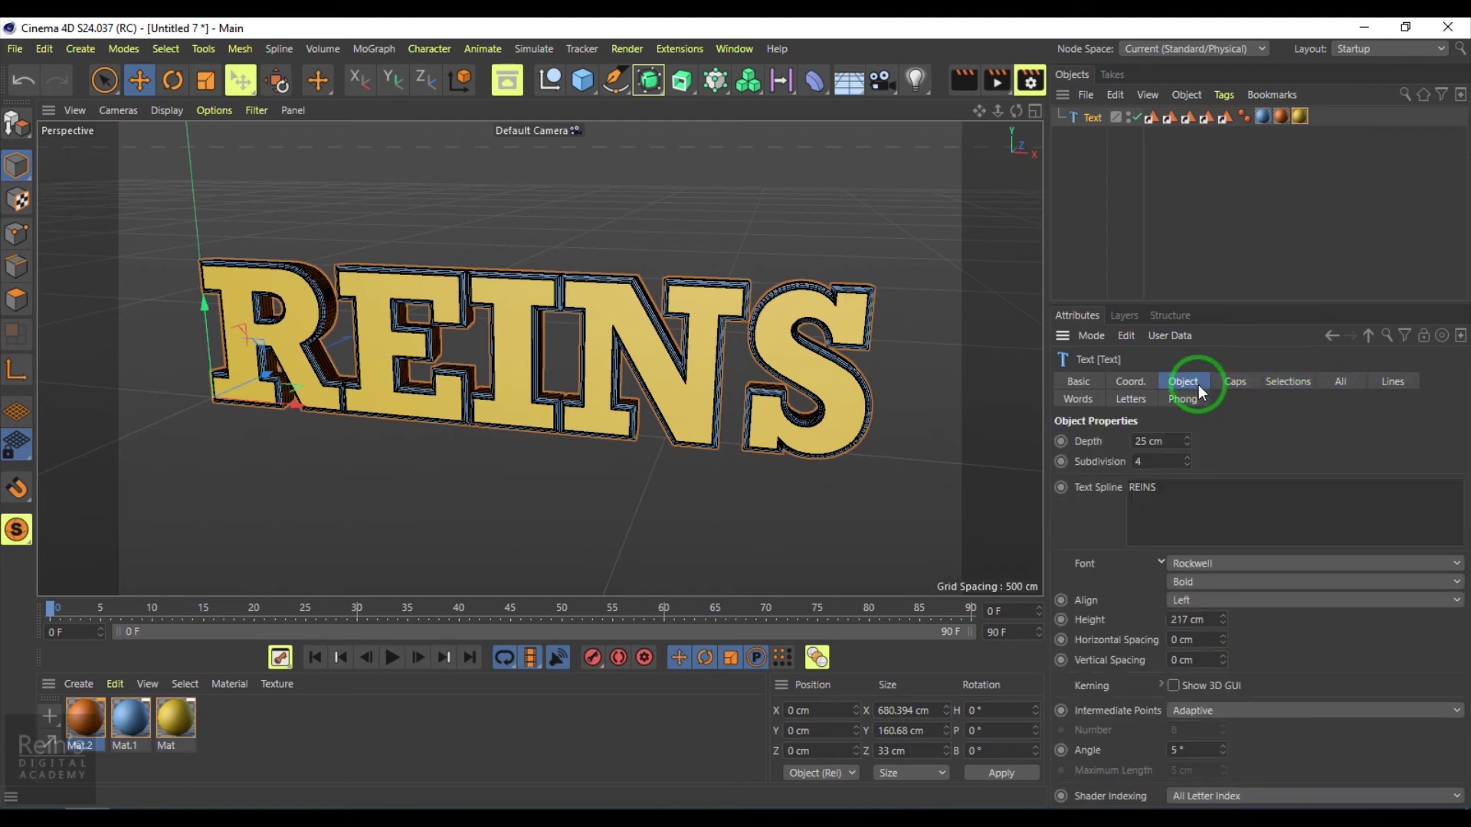
click(1152, 381)
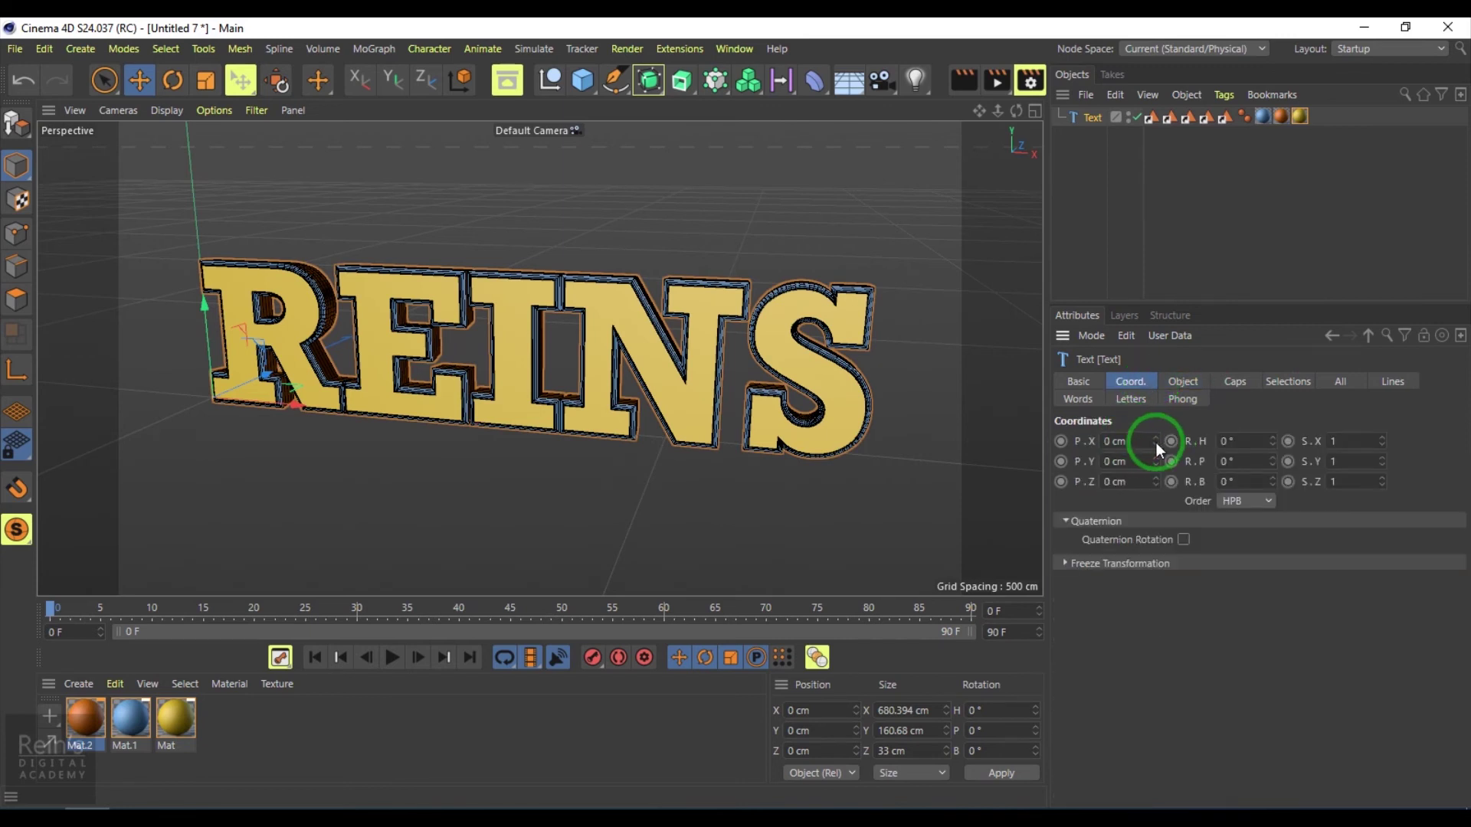
Step: Move the text to X 23 cm and undo a trial X-scale stretch
drag(1156, 443, 1153, 439)
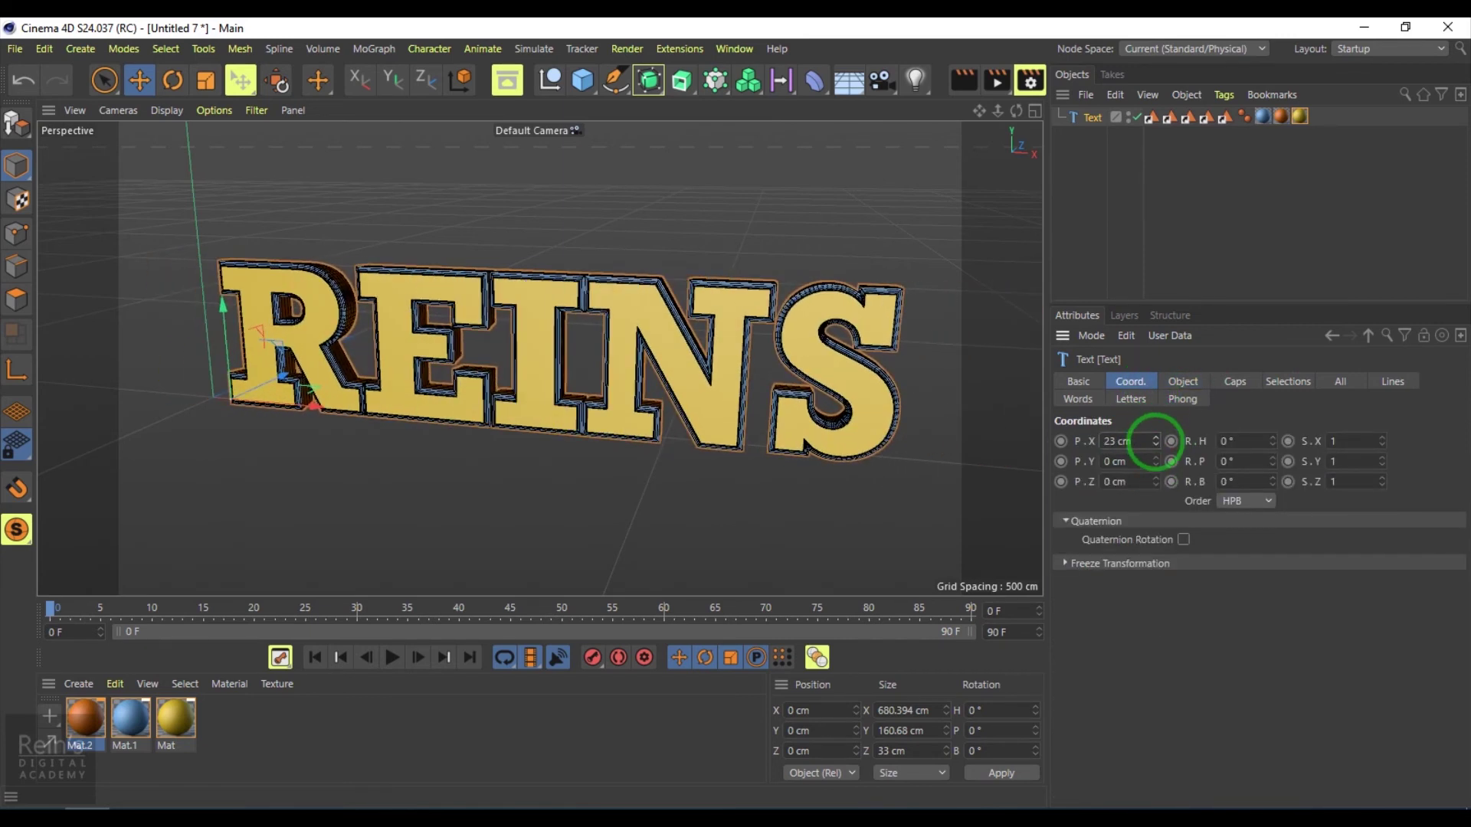
right_click(1091, 439)
mouse_move(1126, 451)
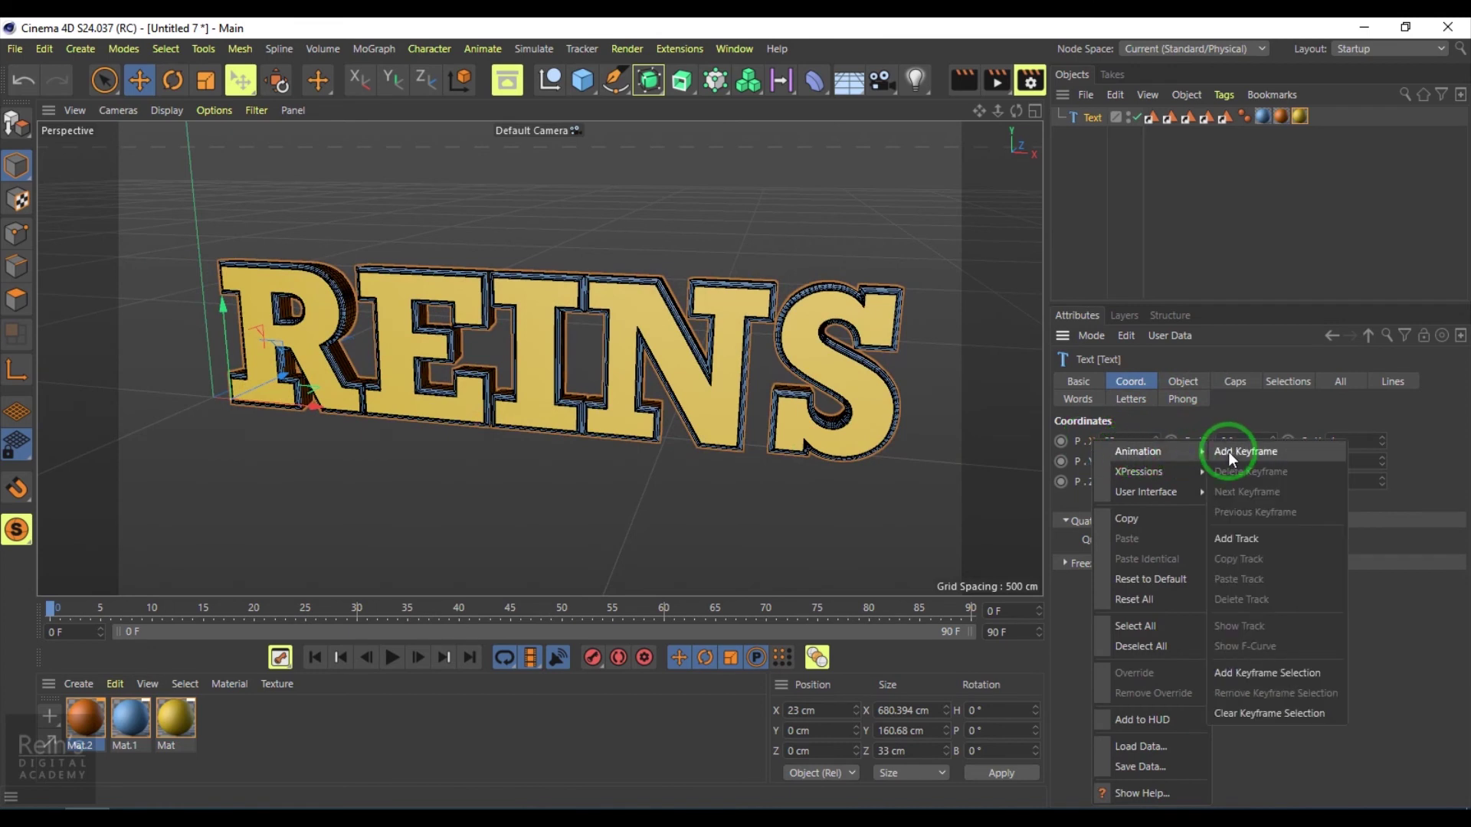
click(1399, 456)
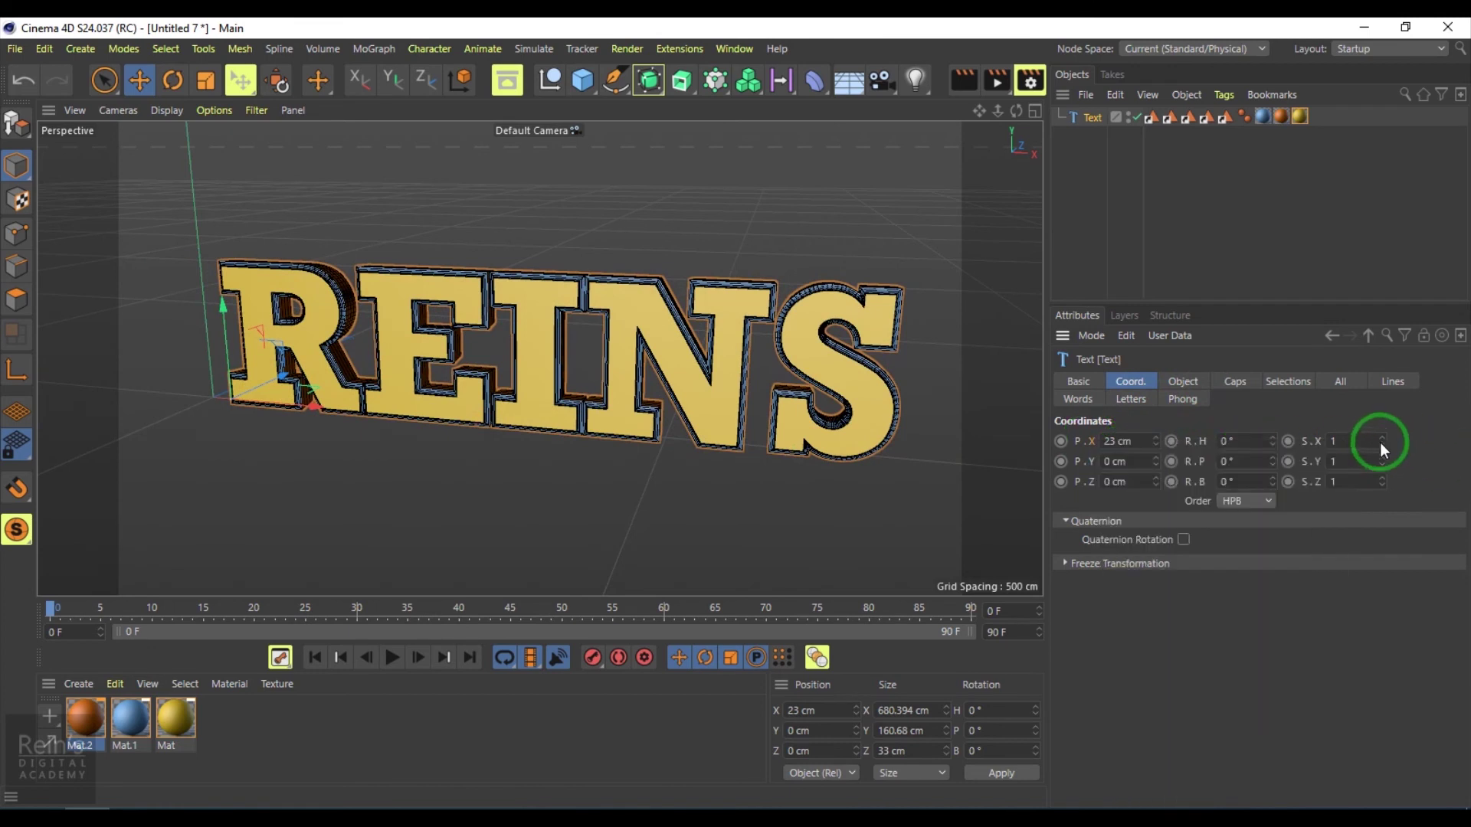
drag(1381, 442, 1264, 438)
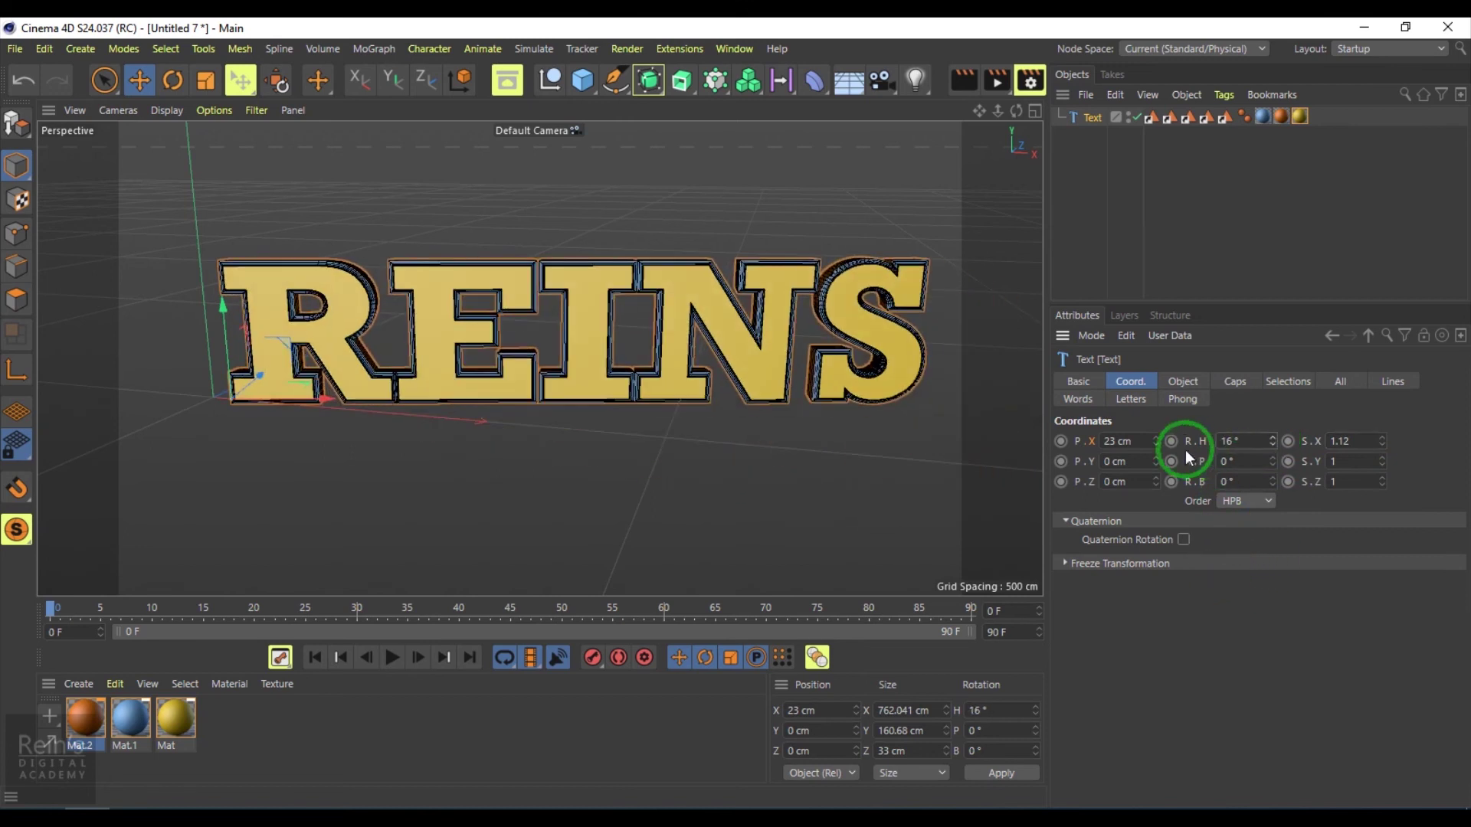
key(ctrl+z)
key(ctrl+z)
click(1189, 383)
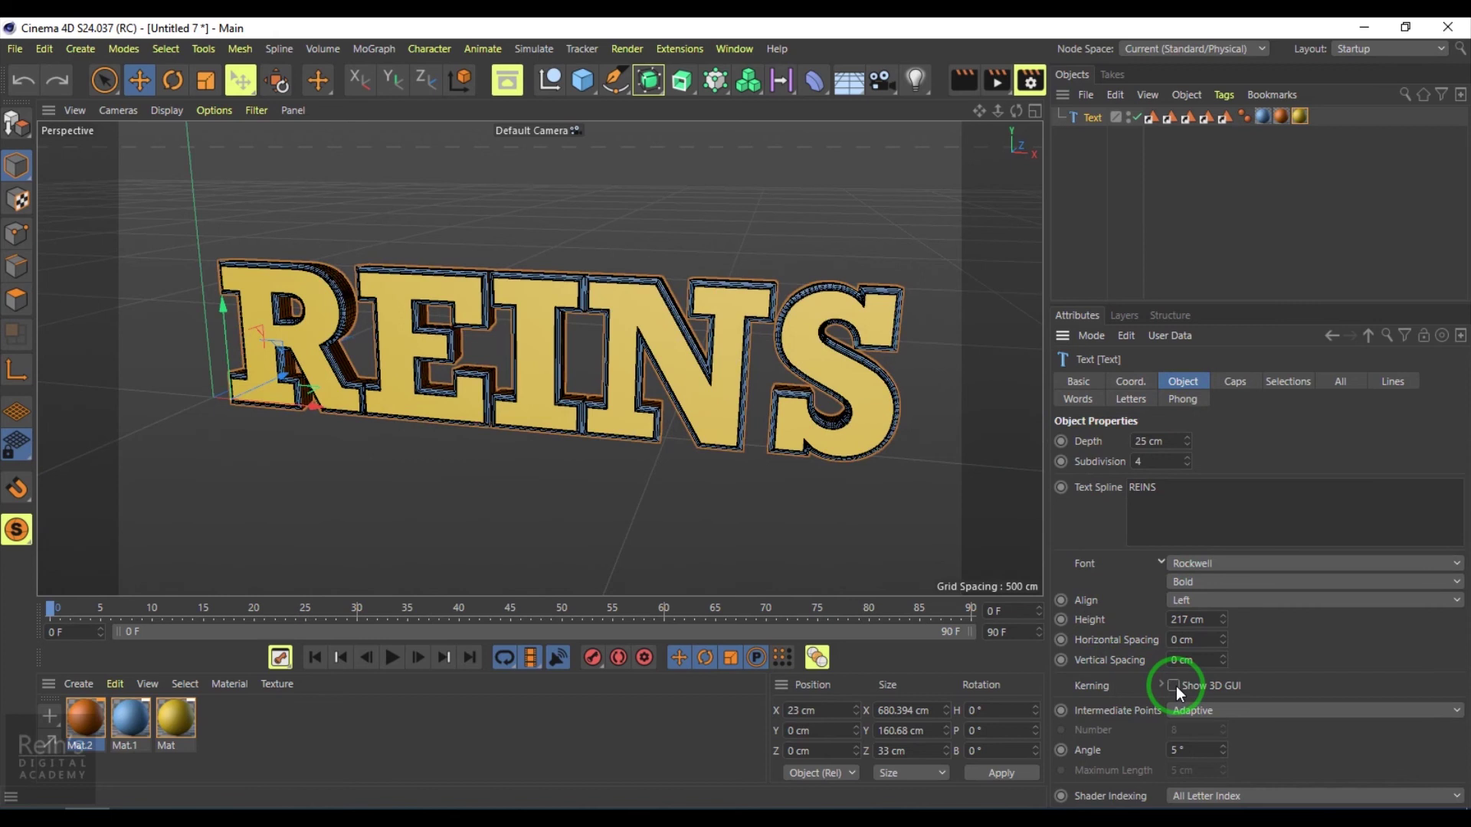
Step: Enable Show 3D GUI and adjust the overall size and letter spacing of REINS
alt+drag(837, 493, 808, 486)
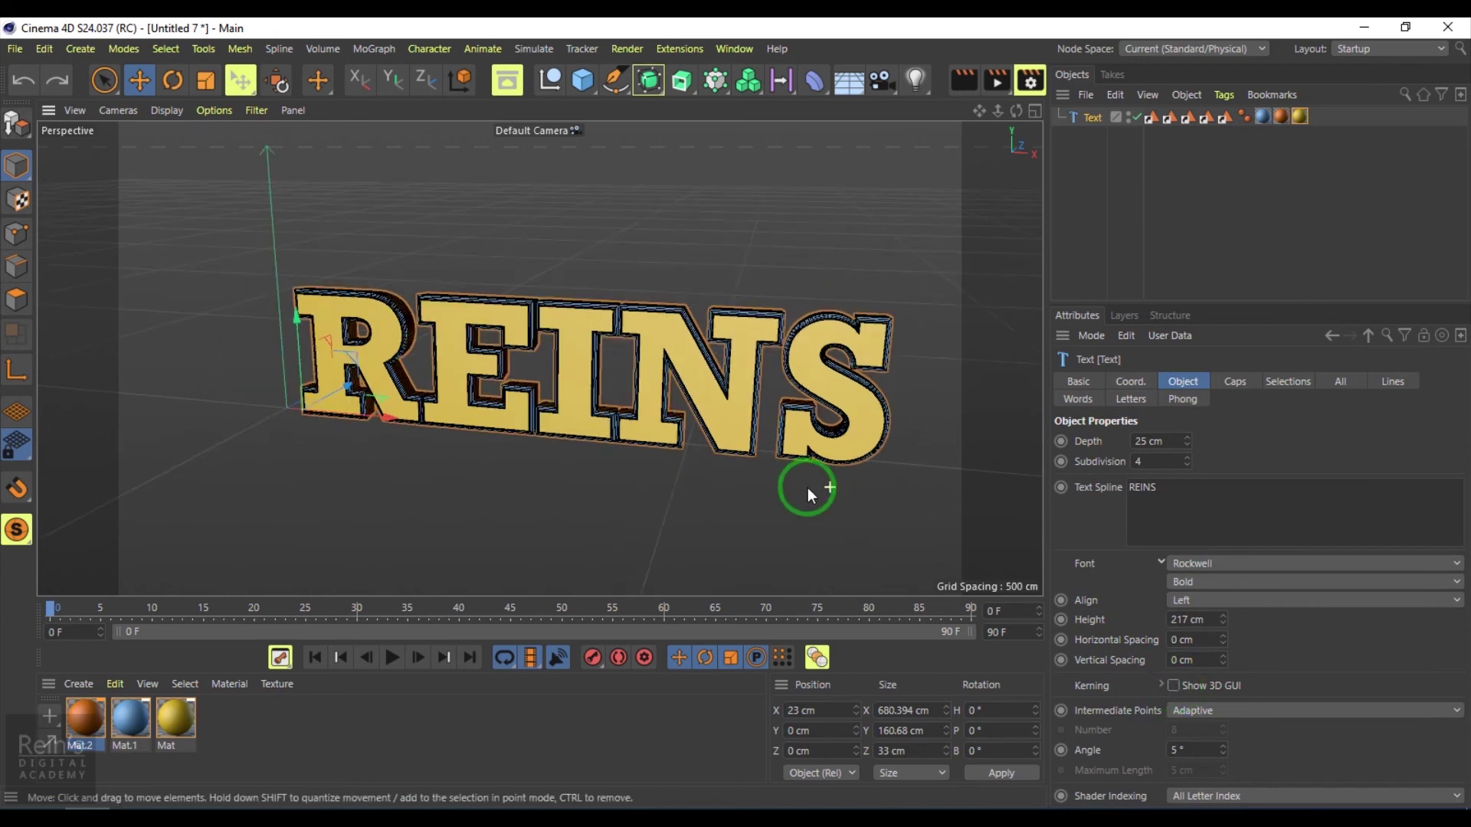
click(1174, 686)
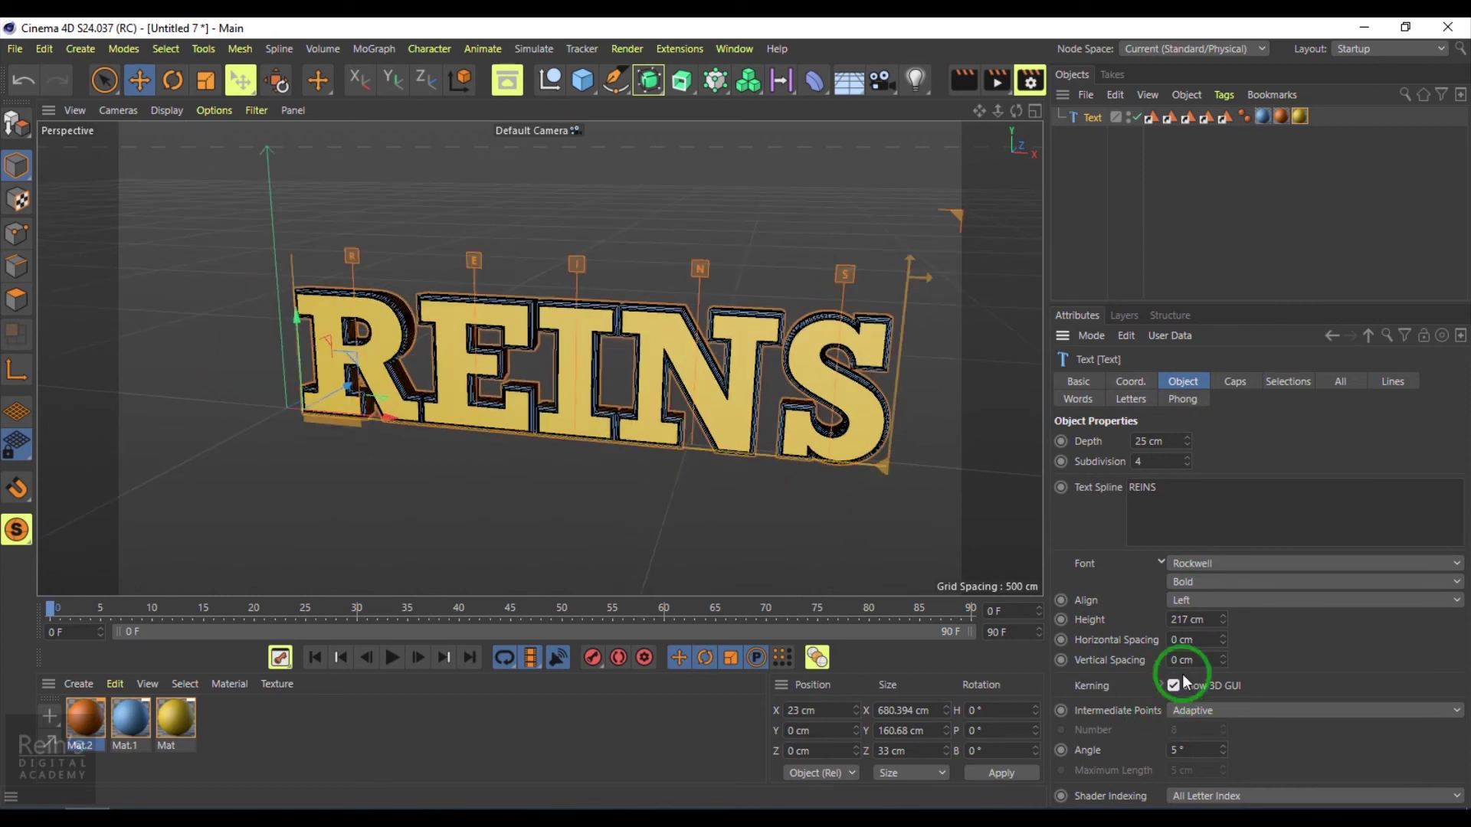
alt+drag(774, 433, 671, 459)
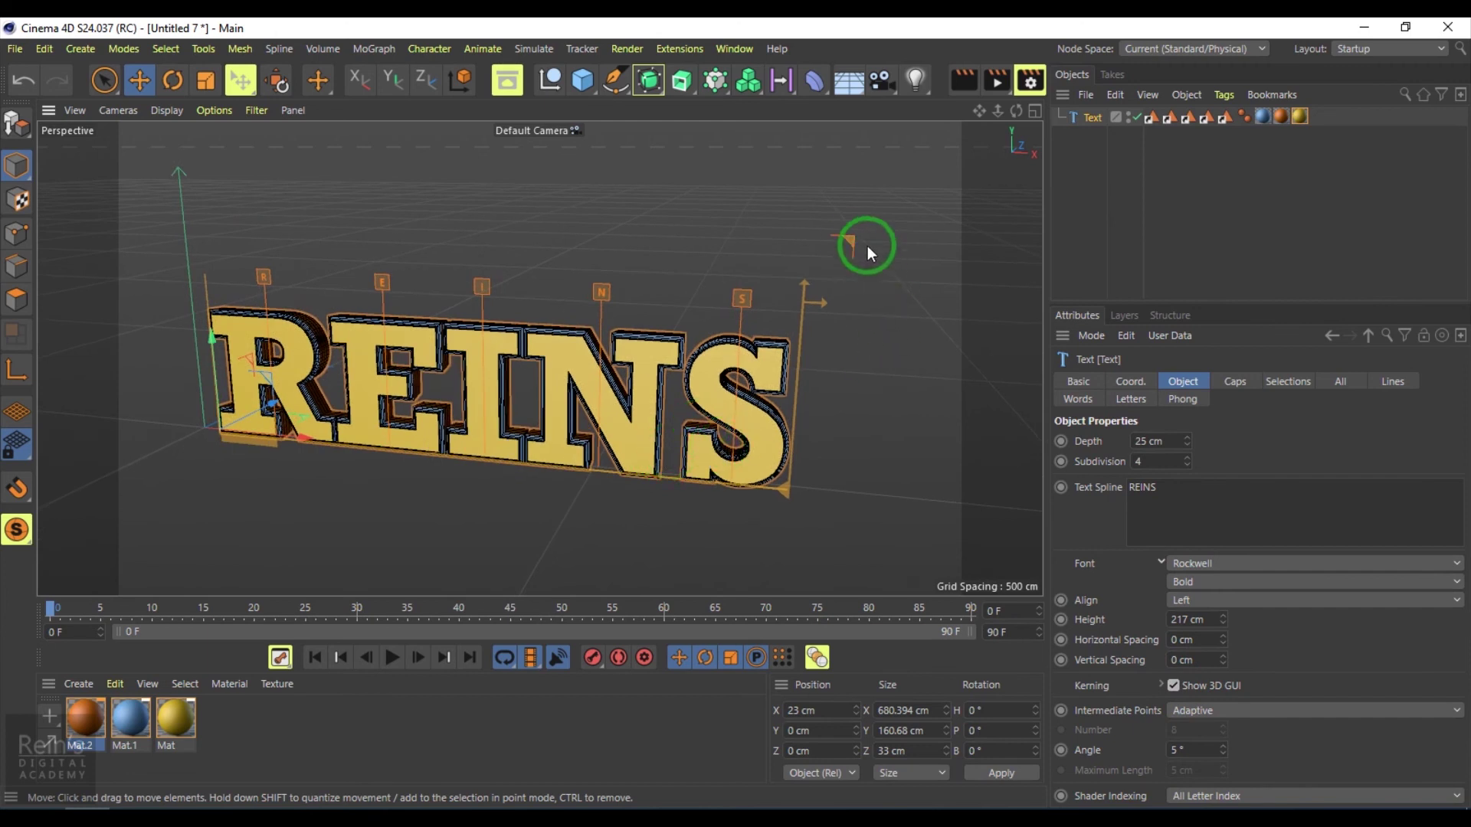
drag(867, 246, 821, 415)
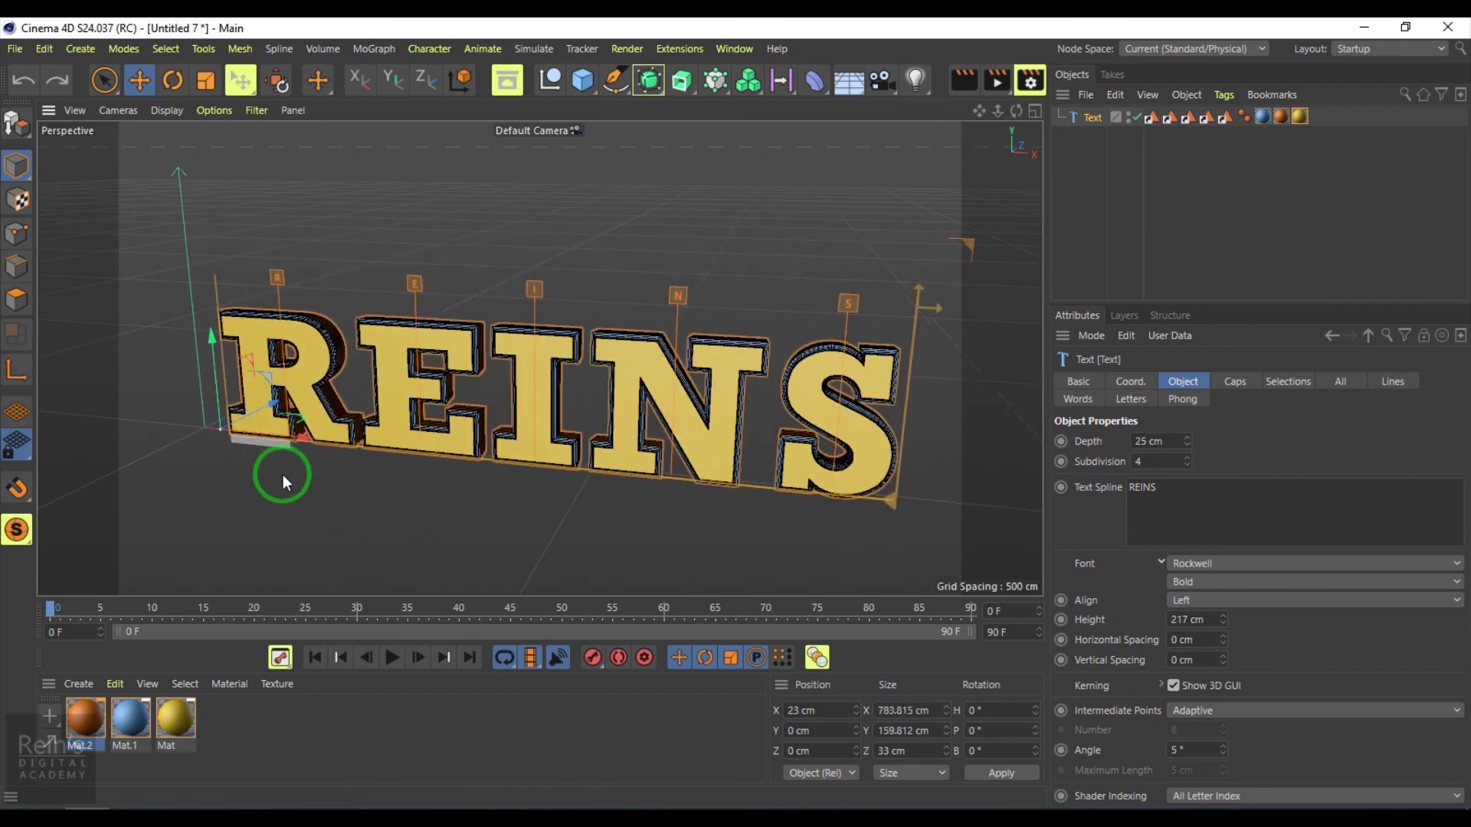
drag(282, 474, 267, 274)
Step: Drag the per-letter handles to spread R, E, I, N and S widely apart
drag(387, 285, 388, 231)
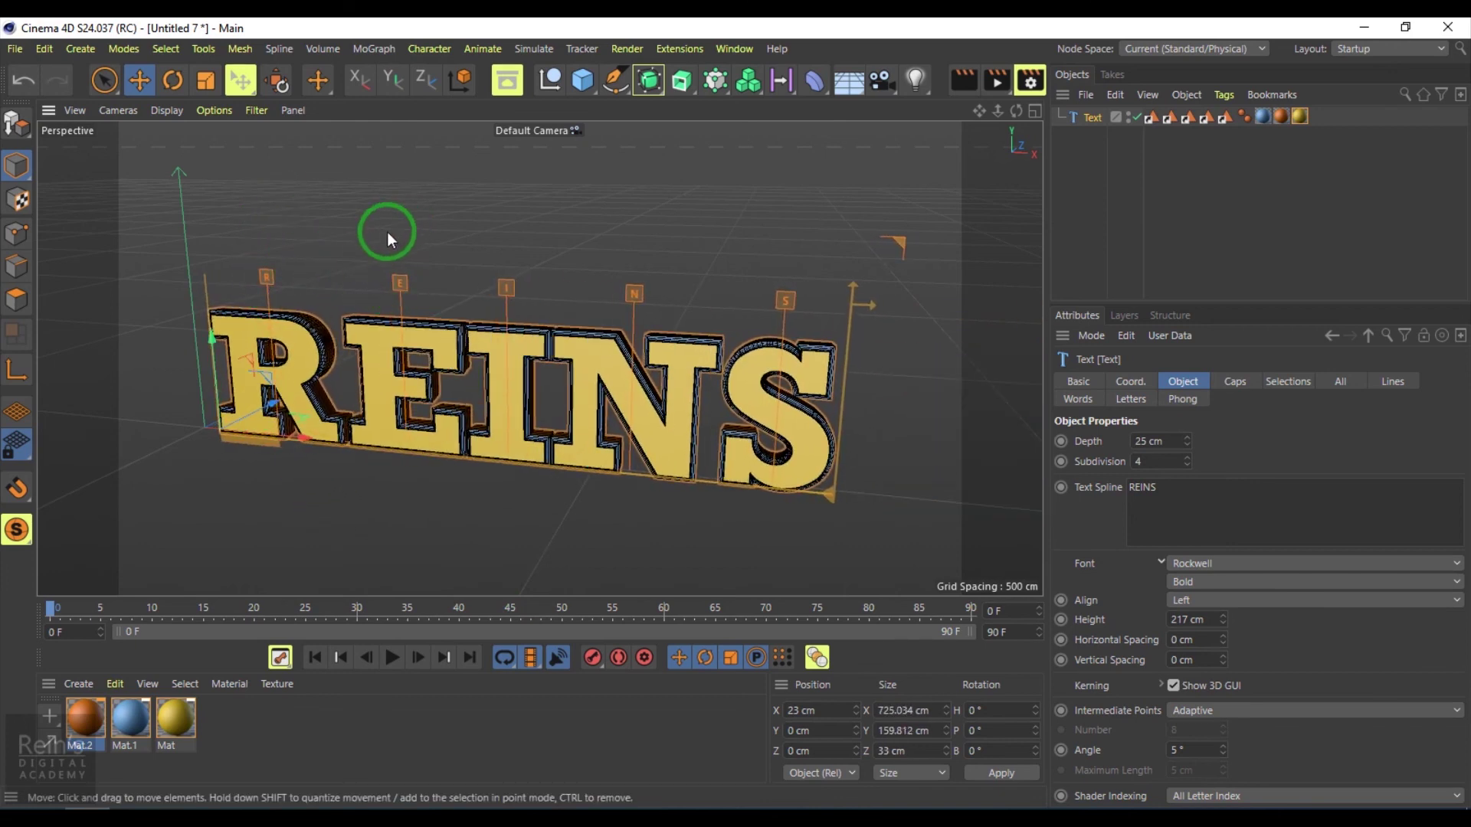
drag(385, 286, 499, 303)
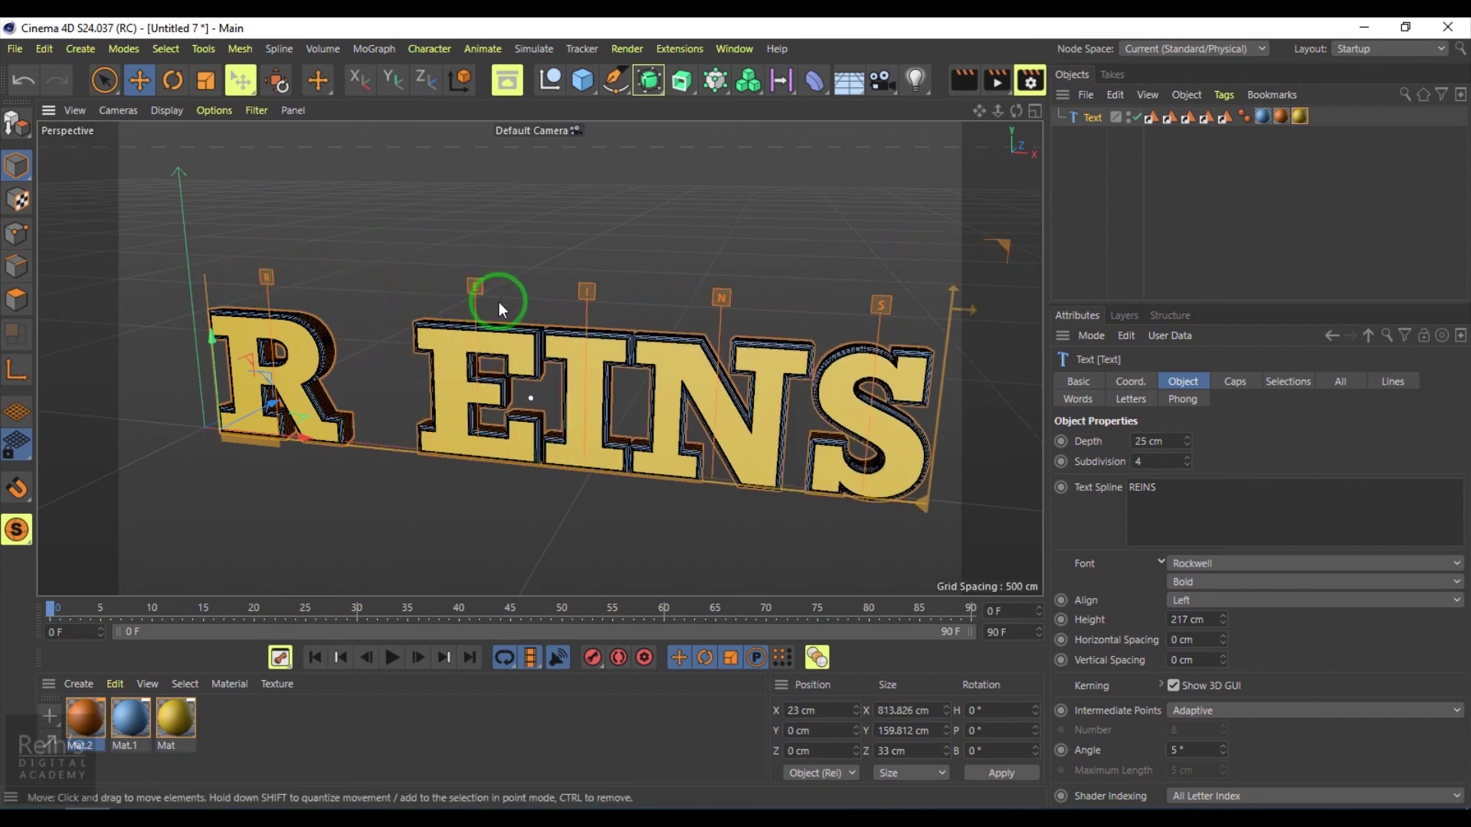
drag(594, 296, 664, 308)
alt+middle_drag(674, 363, 446, 368)
drag(580, 312, 761, 355)
alt+middle_drag(762, 354, 614, 315)
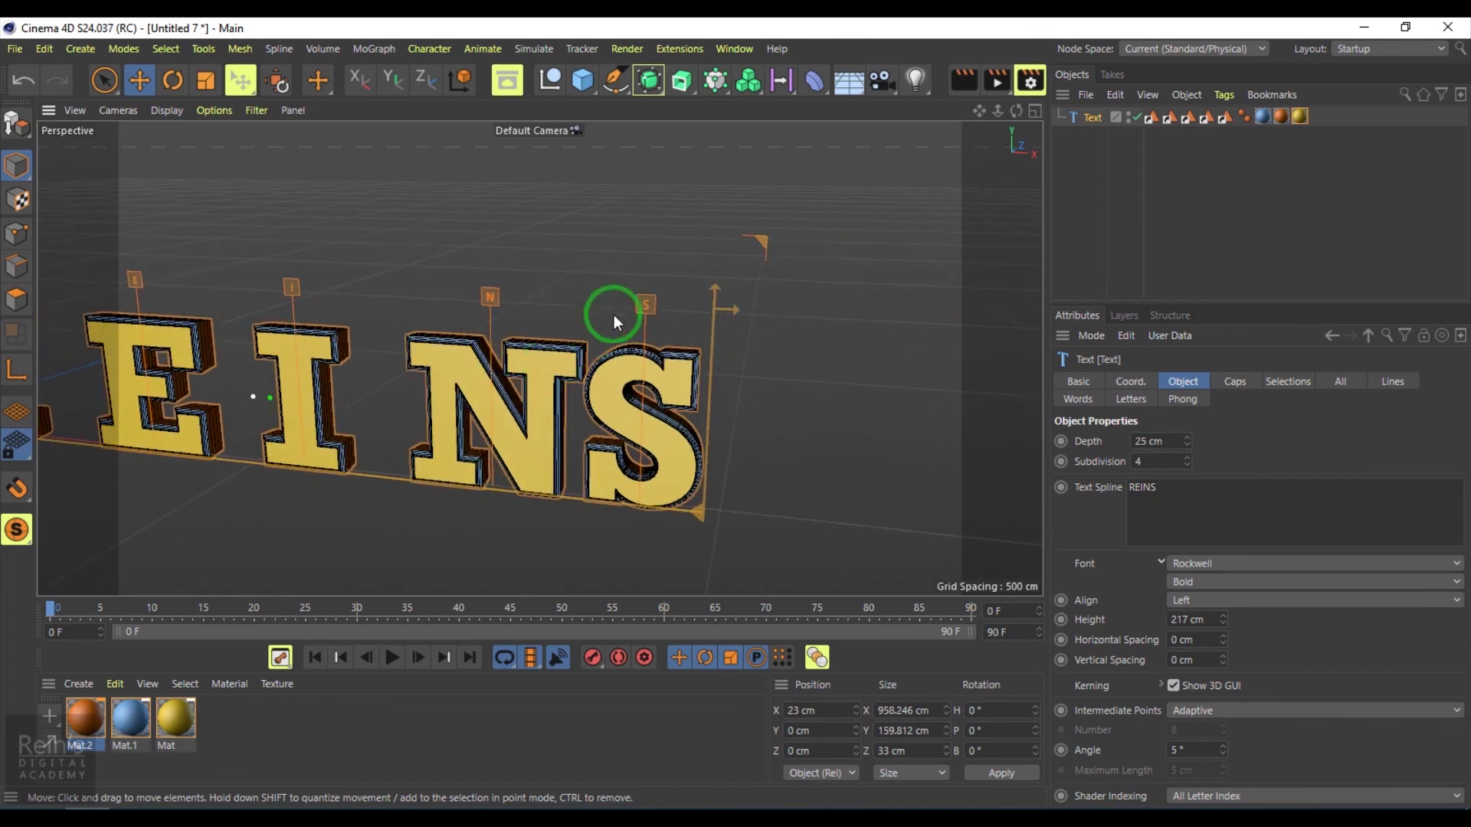
drag(642, 307, 828, 363)
scroll(530, 412, down, 3)
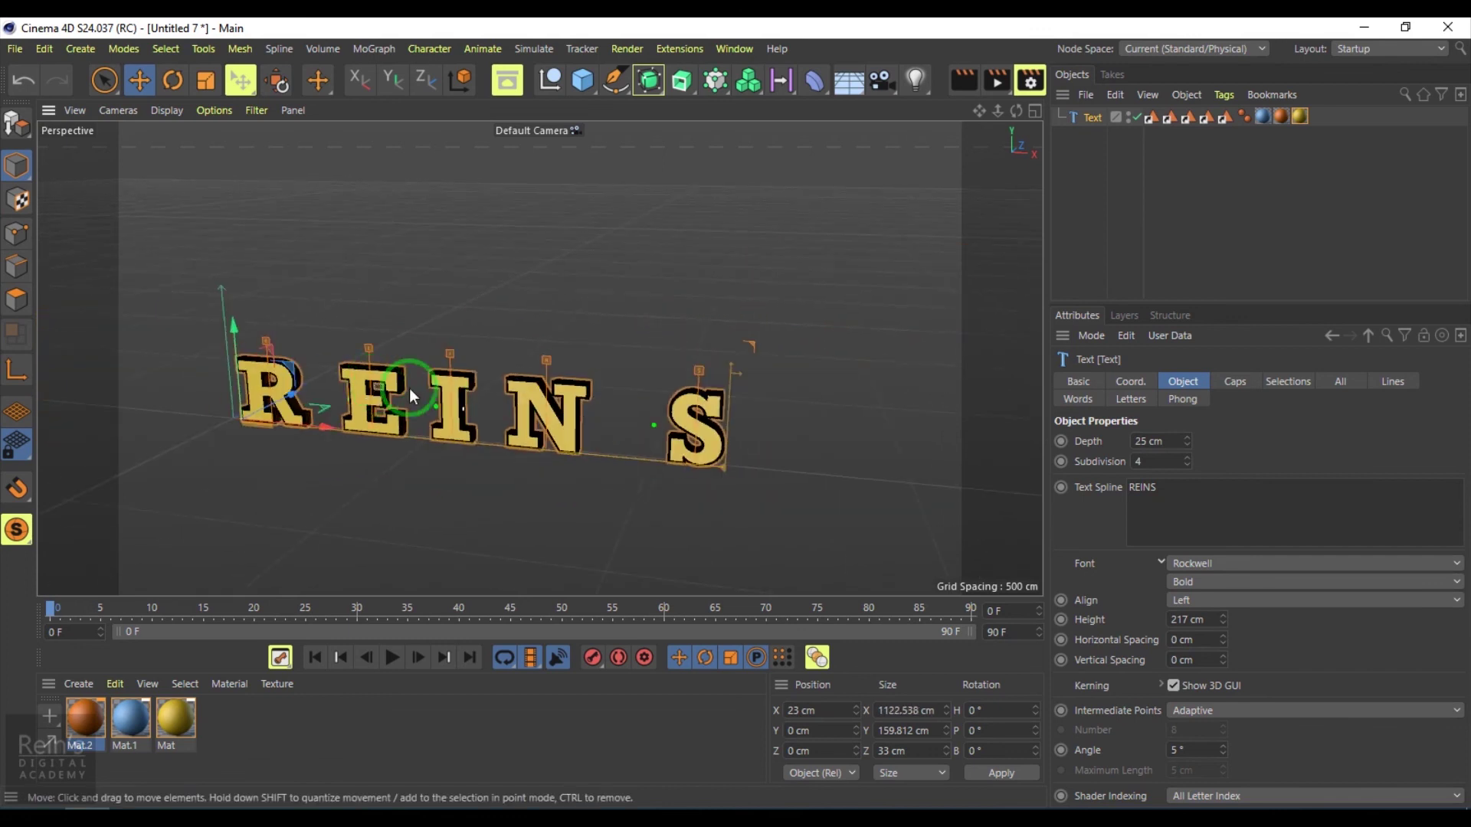
scroll(528, 422, up, 3)
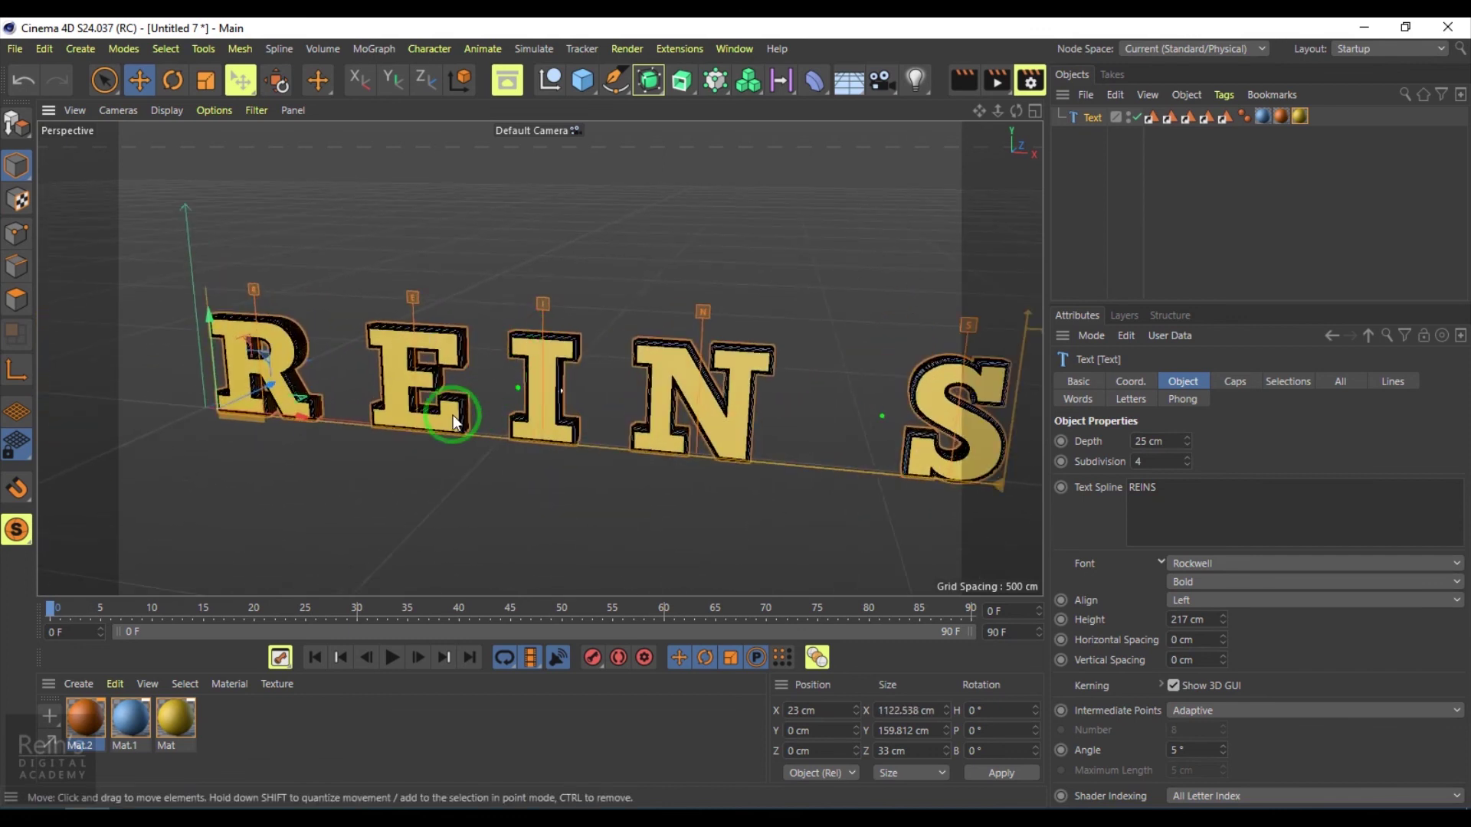
alt+middle_drag(449, 415, 481, 439)
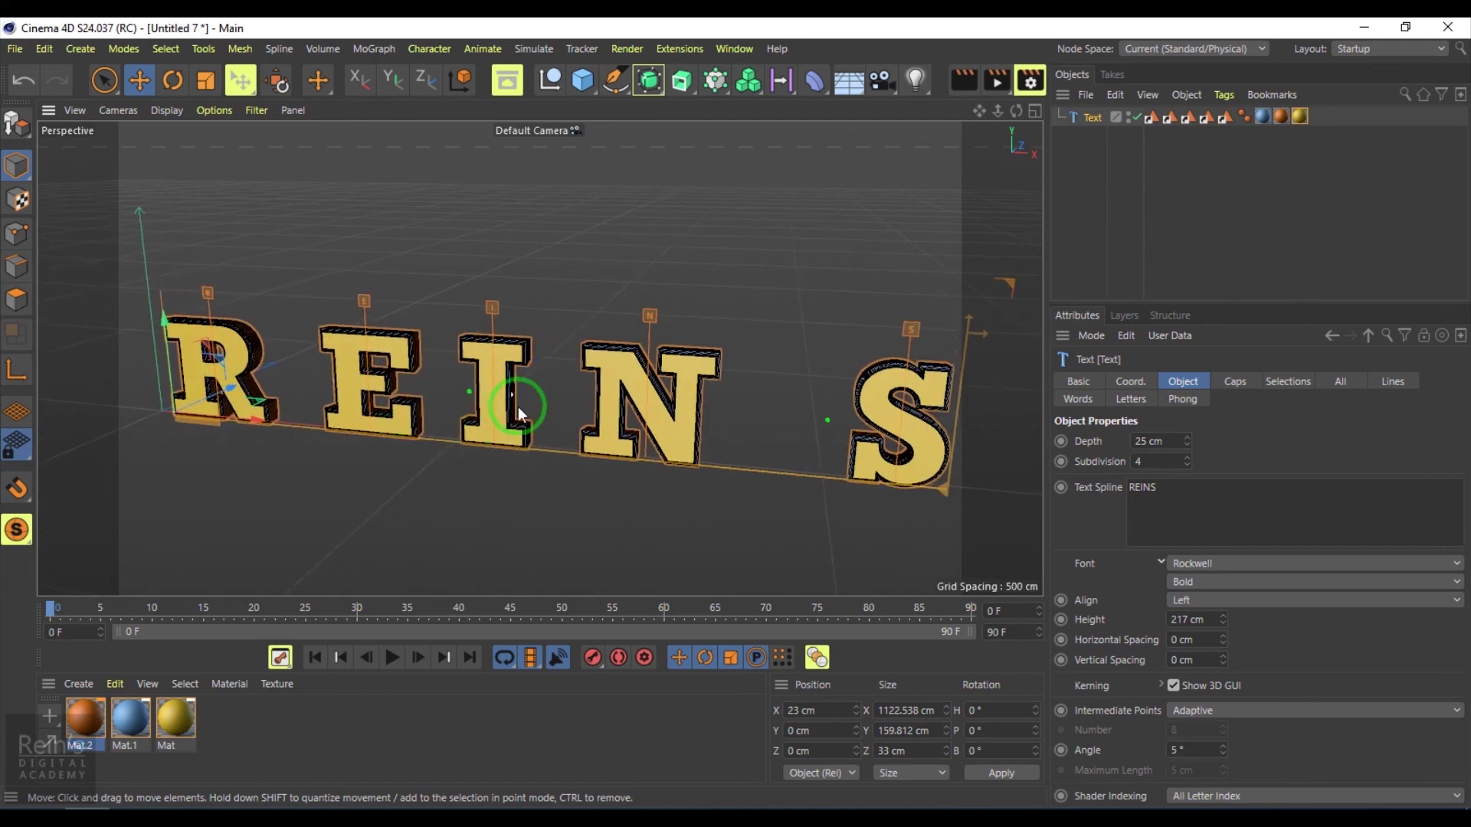
click(1280, 627)
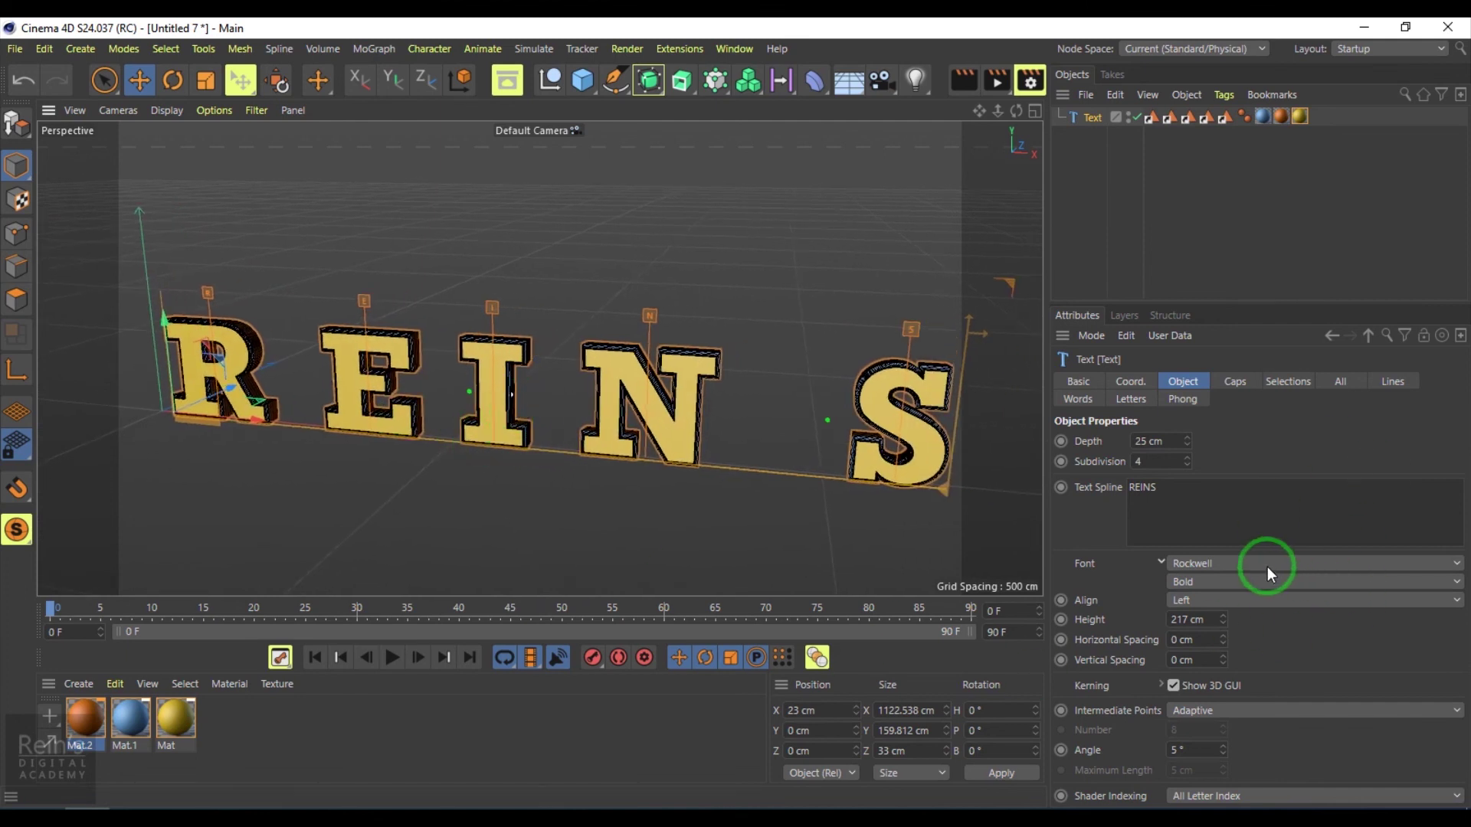
Step: Browse the Basic, Coord. and Object pages, ending on Caps with 5 cm and 3 cm bevels
click(1088, 382)
click(1129, 382)
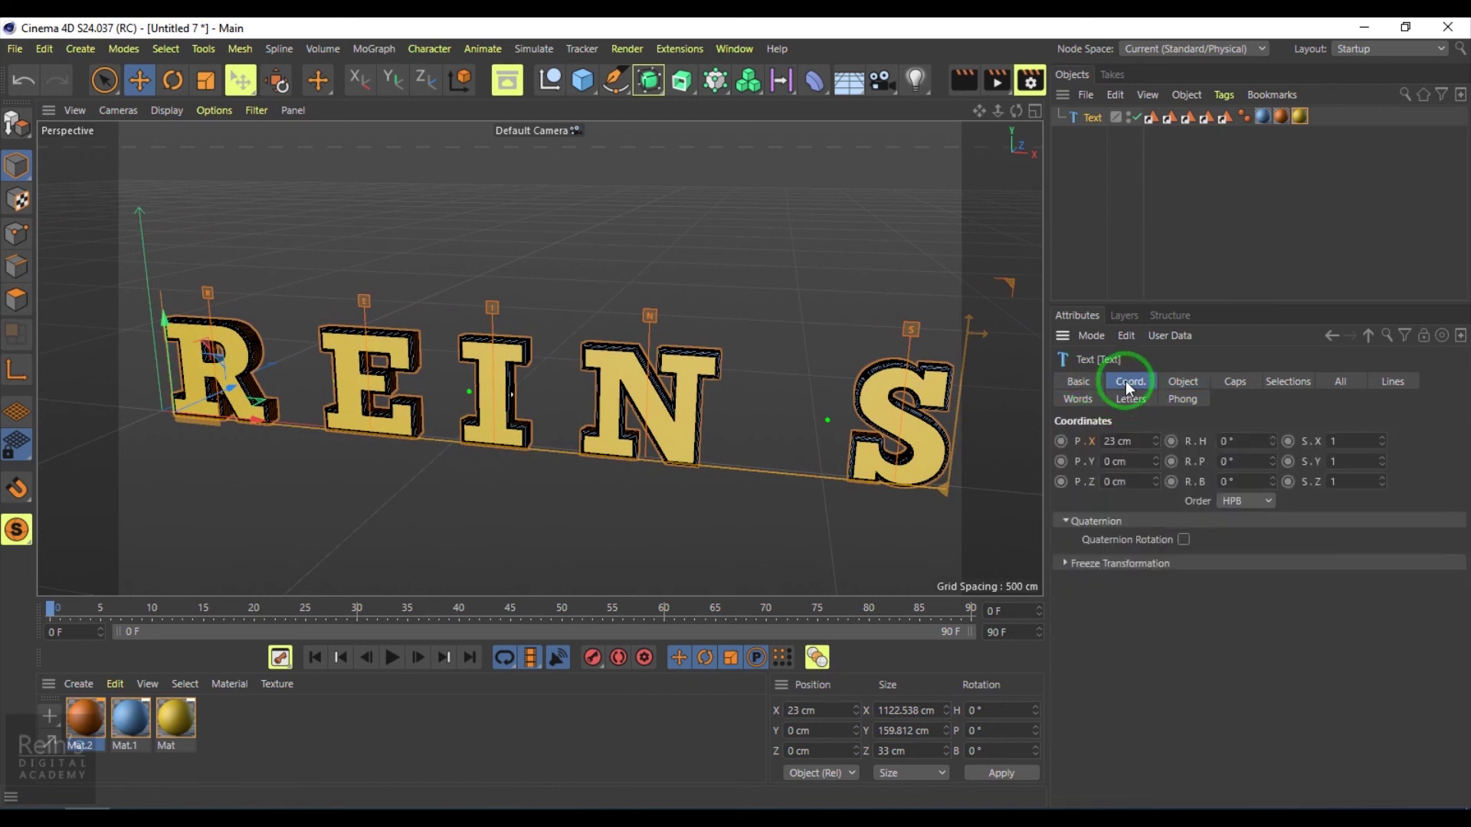
click(1171, 382)
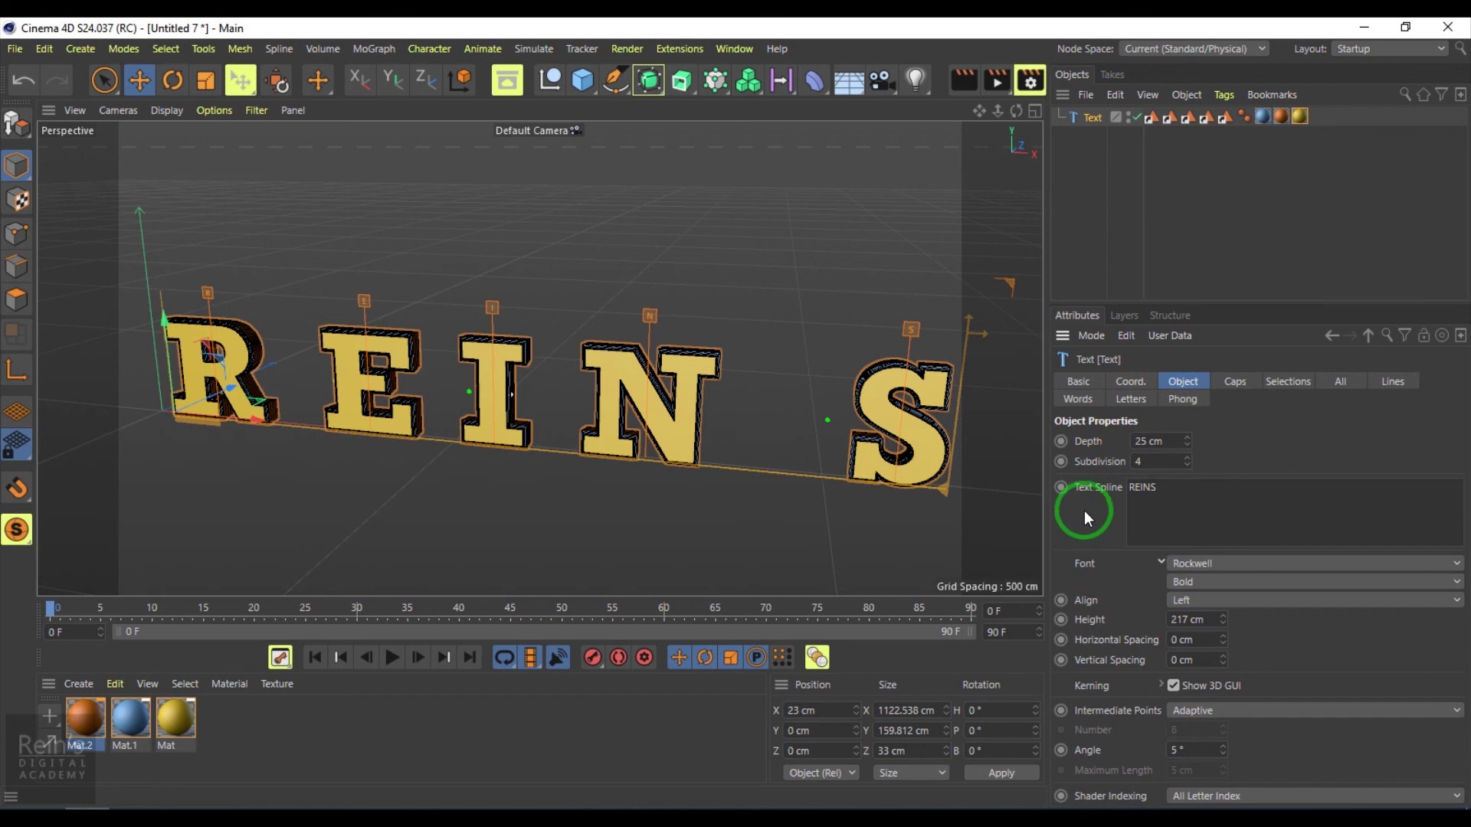
click(1228, 381)
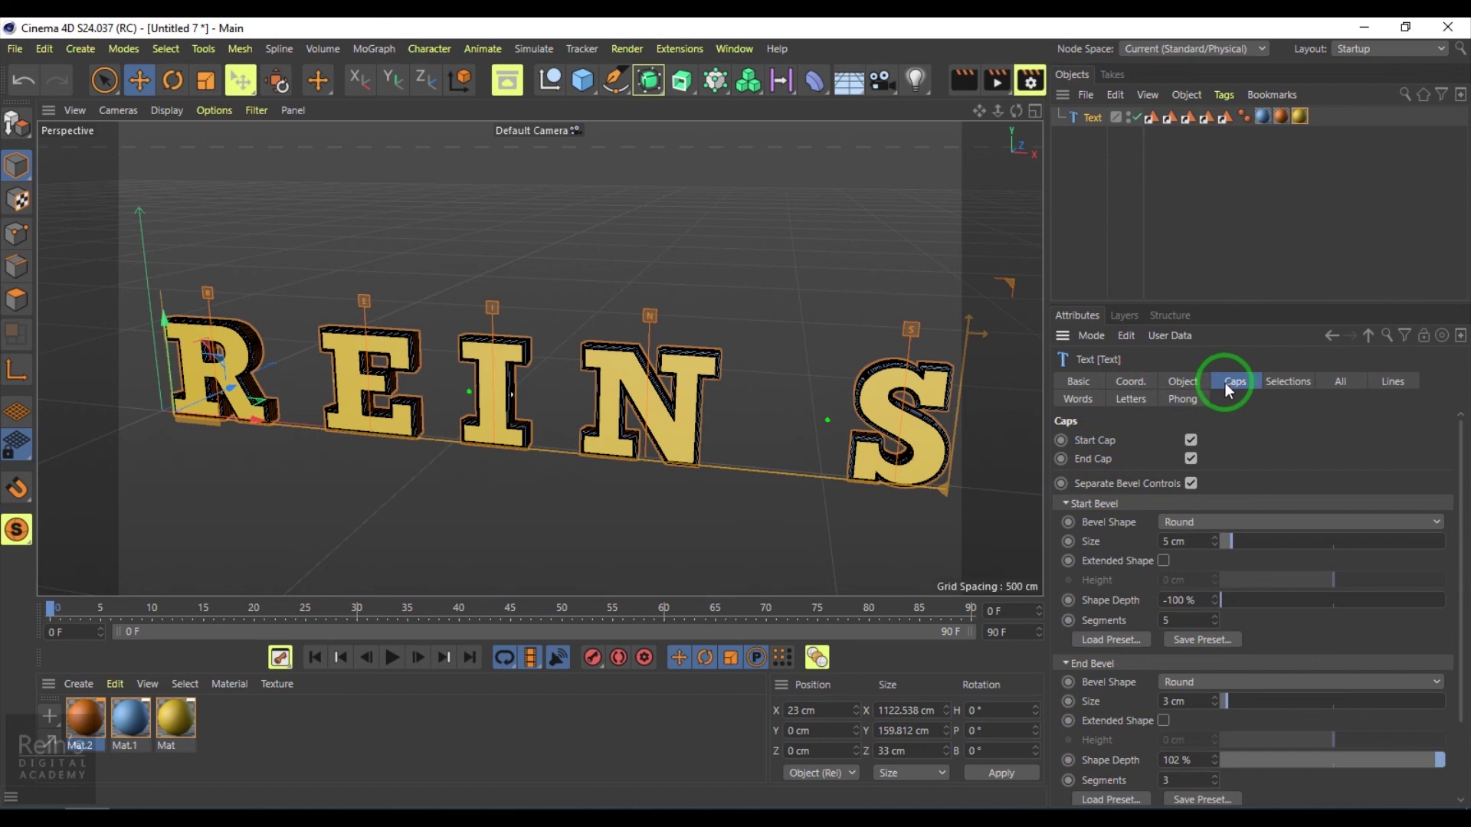
click(1178, 381)
click(1235, 381)
click(846, 549)
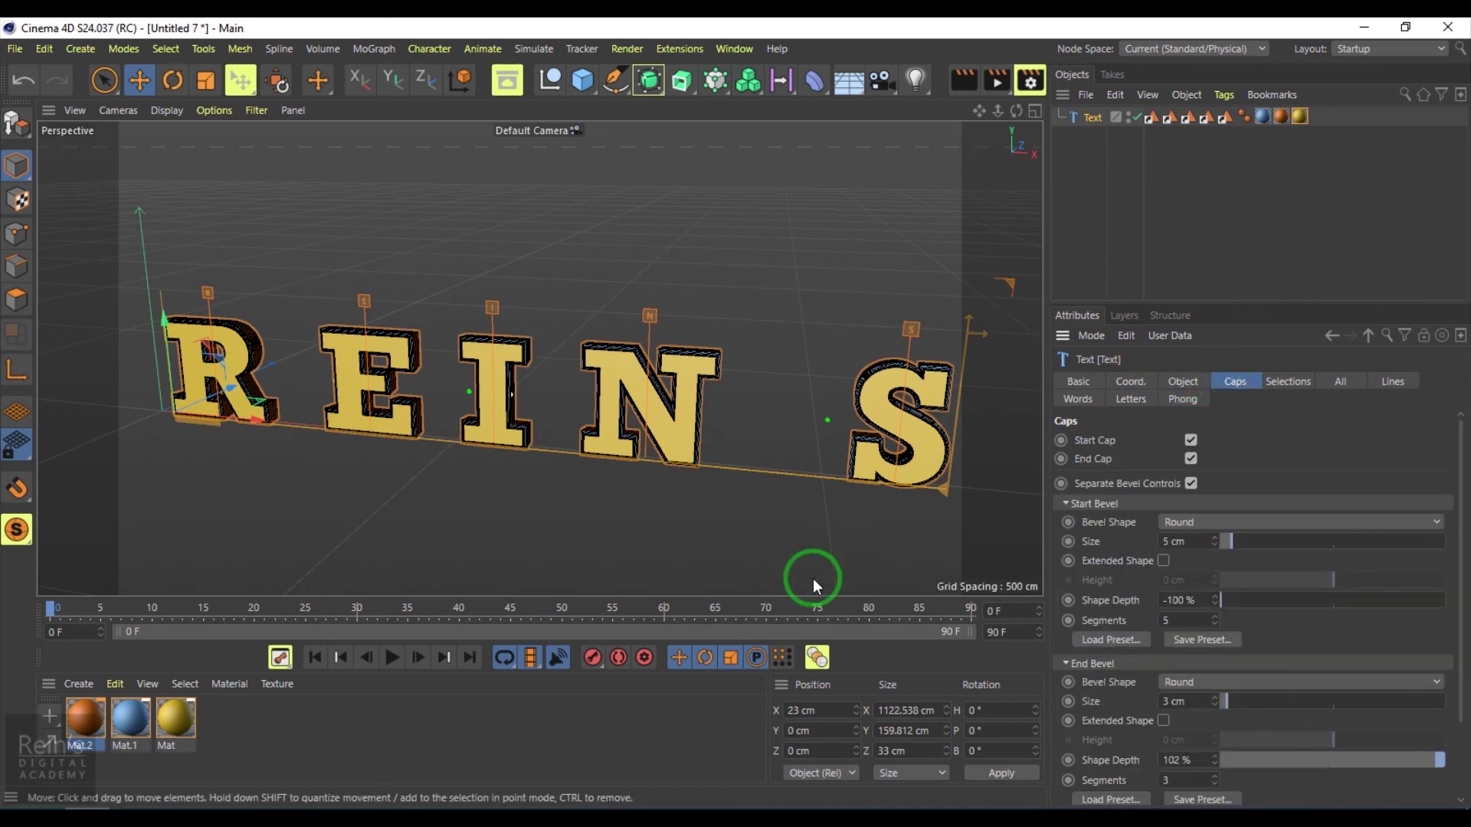